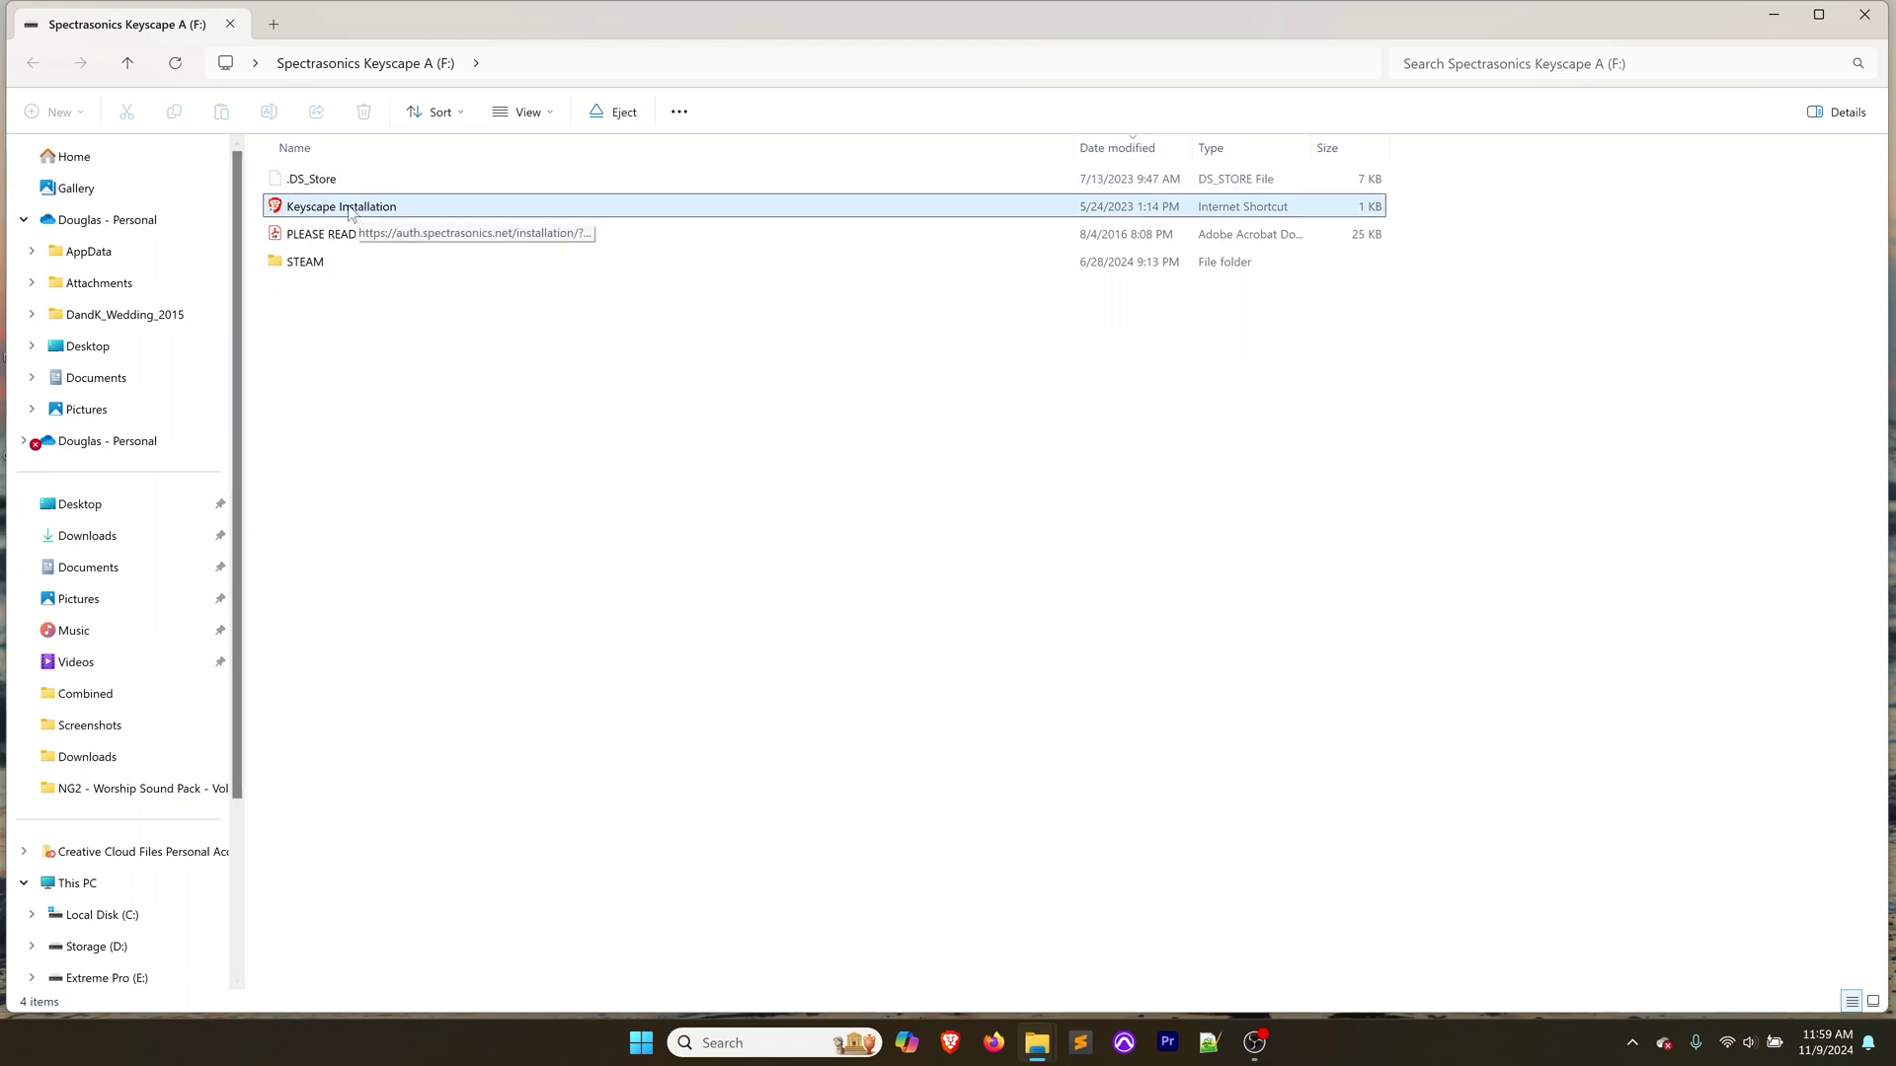
Open the Keyscape Installation page in Brave and look over the download options
double_click(350, 209)
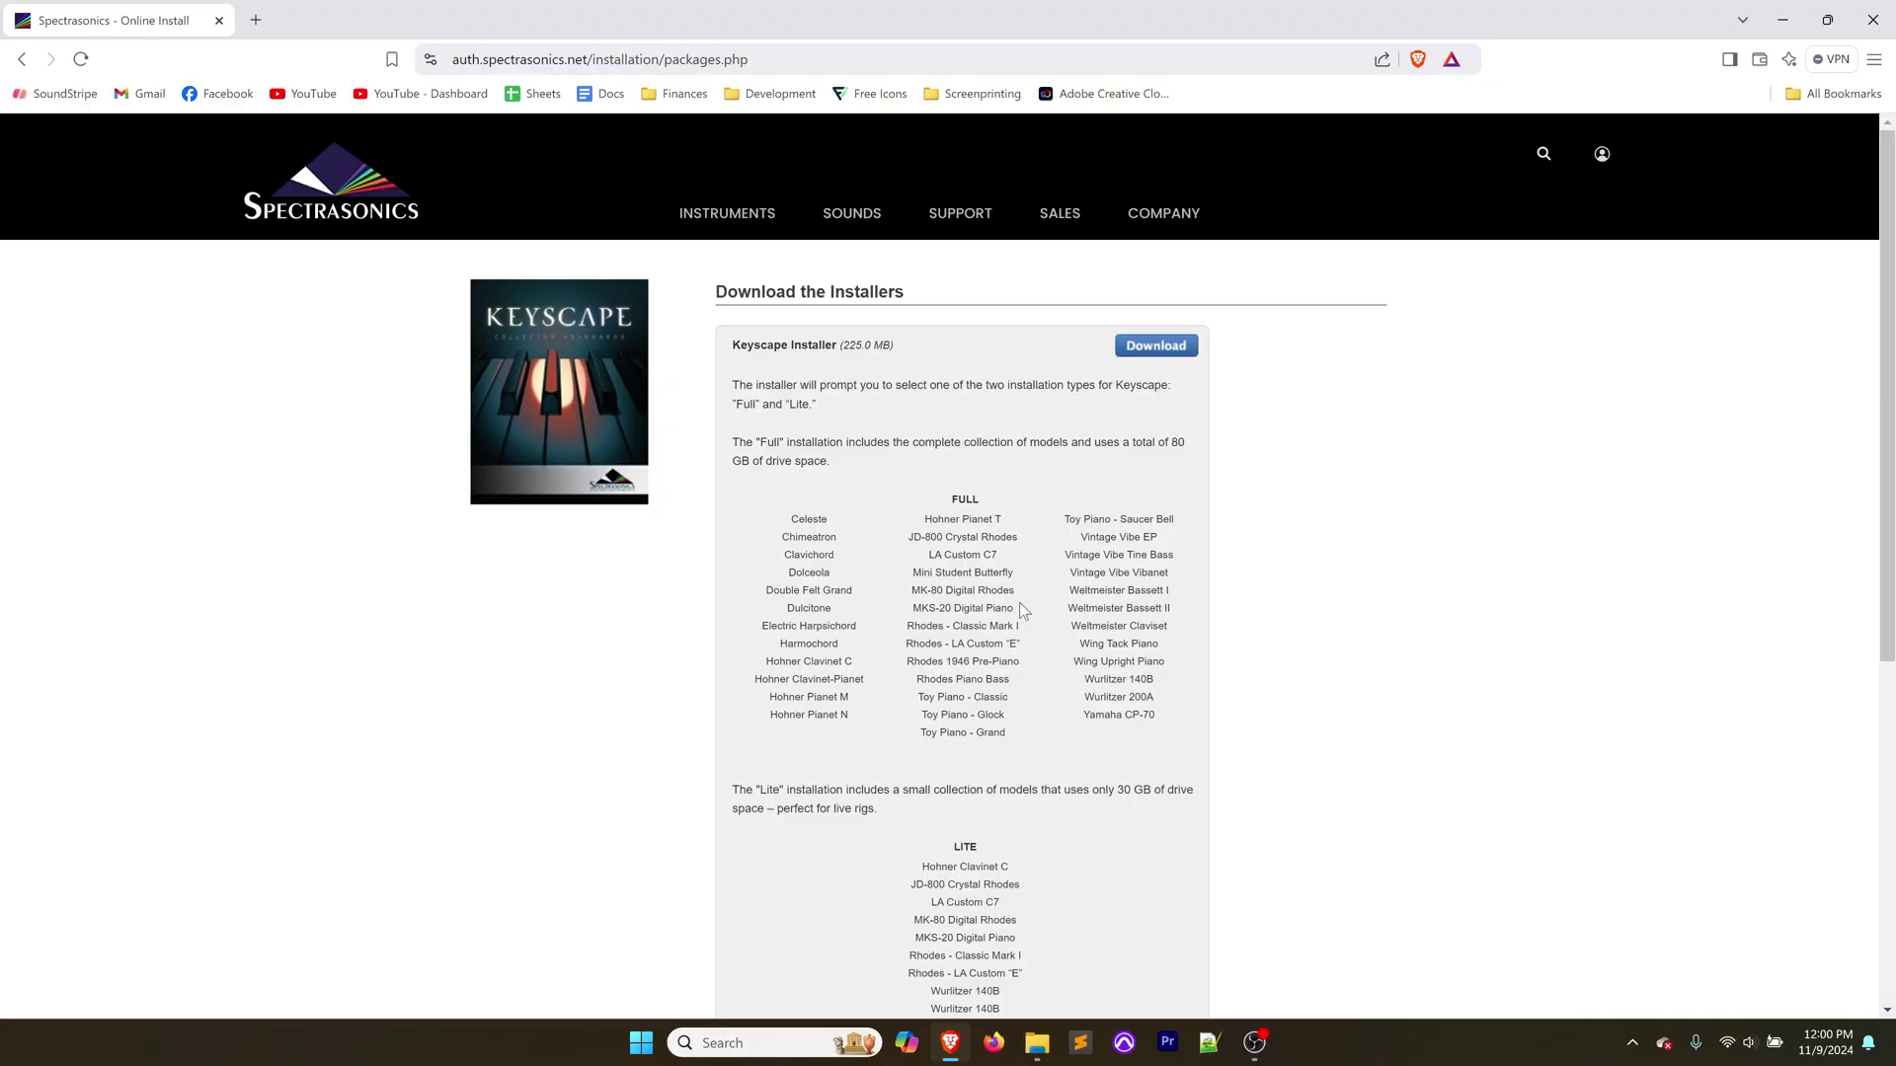
scroll(1019, 602, down, 3)
scroll(1021, 607, up, 3)
scroll(1022, 612, down, 1)
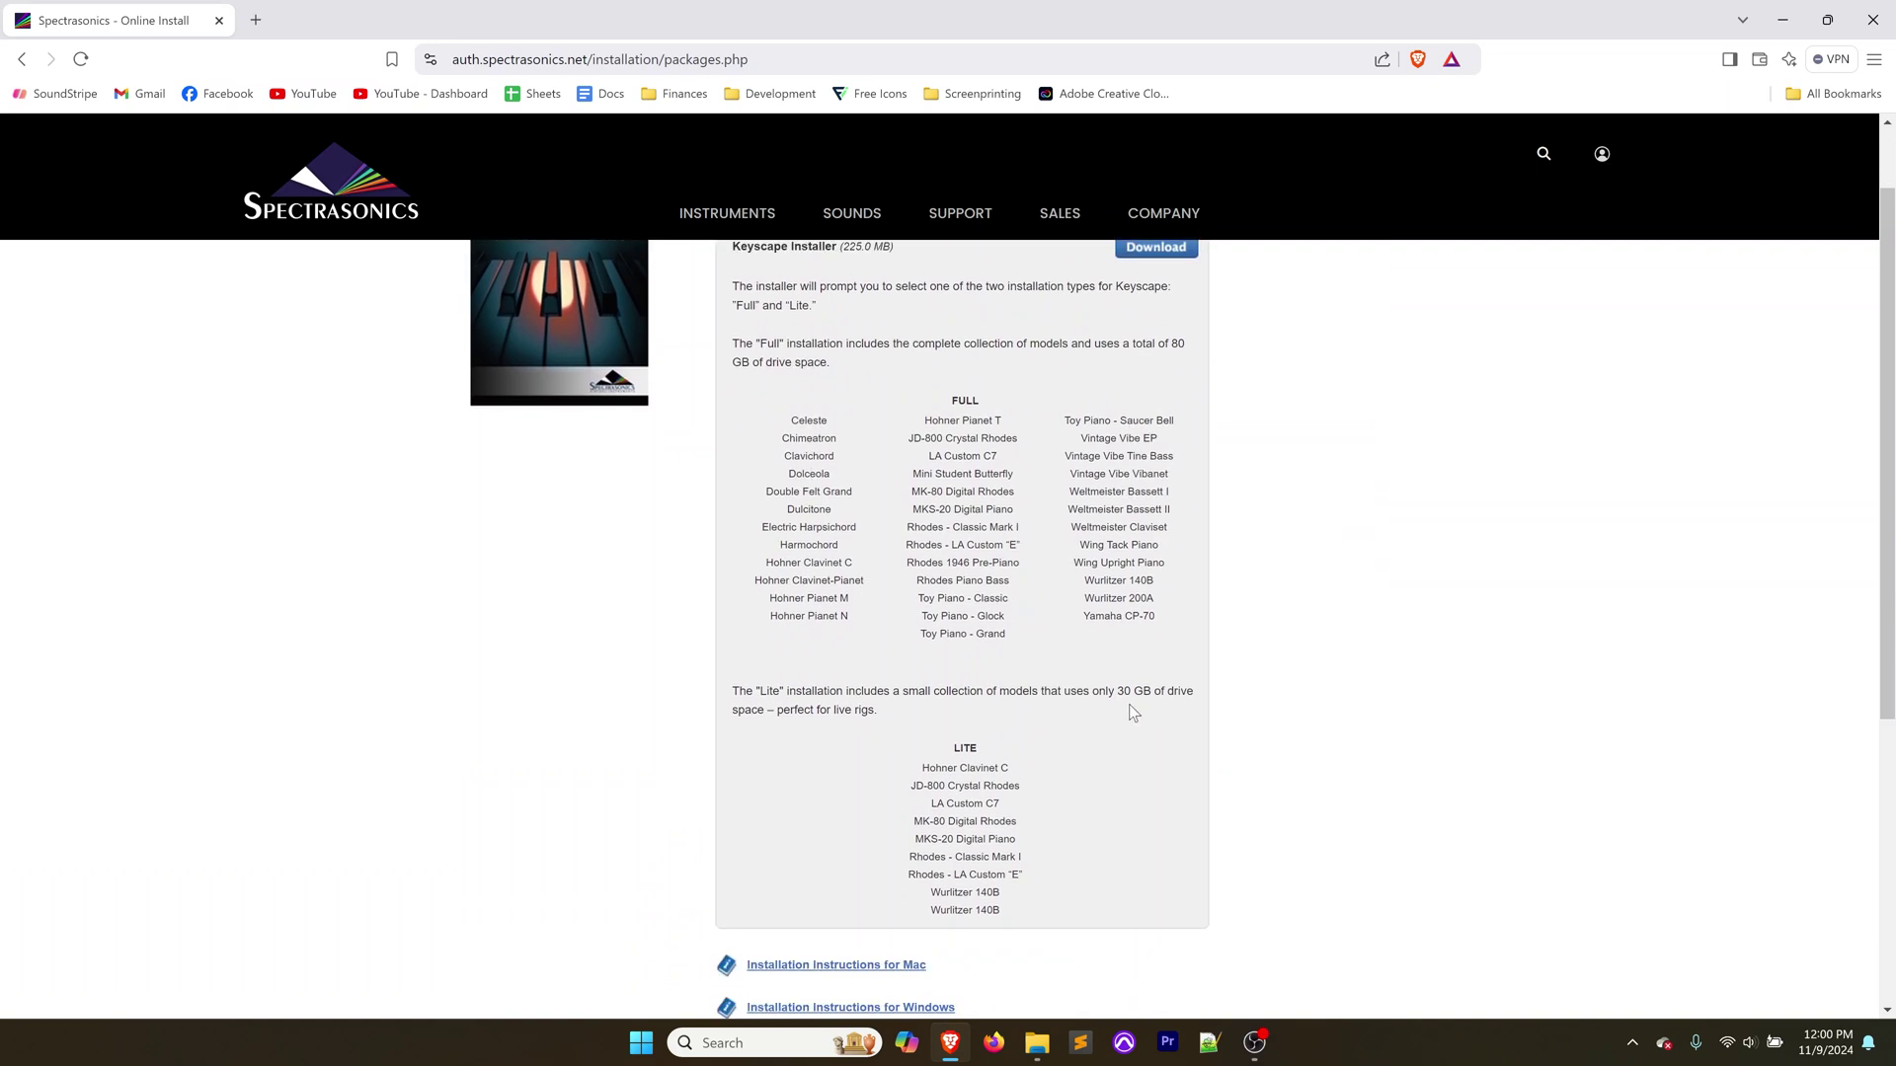
scroll(1127, 707, up, 1)
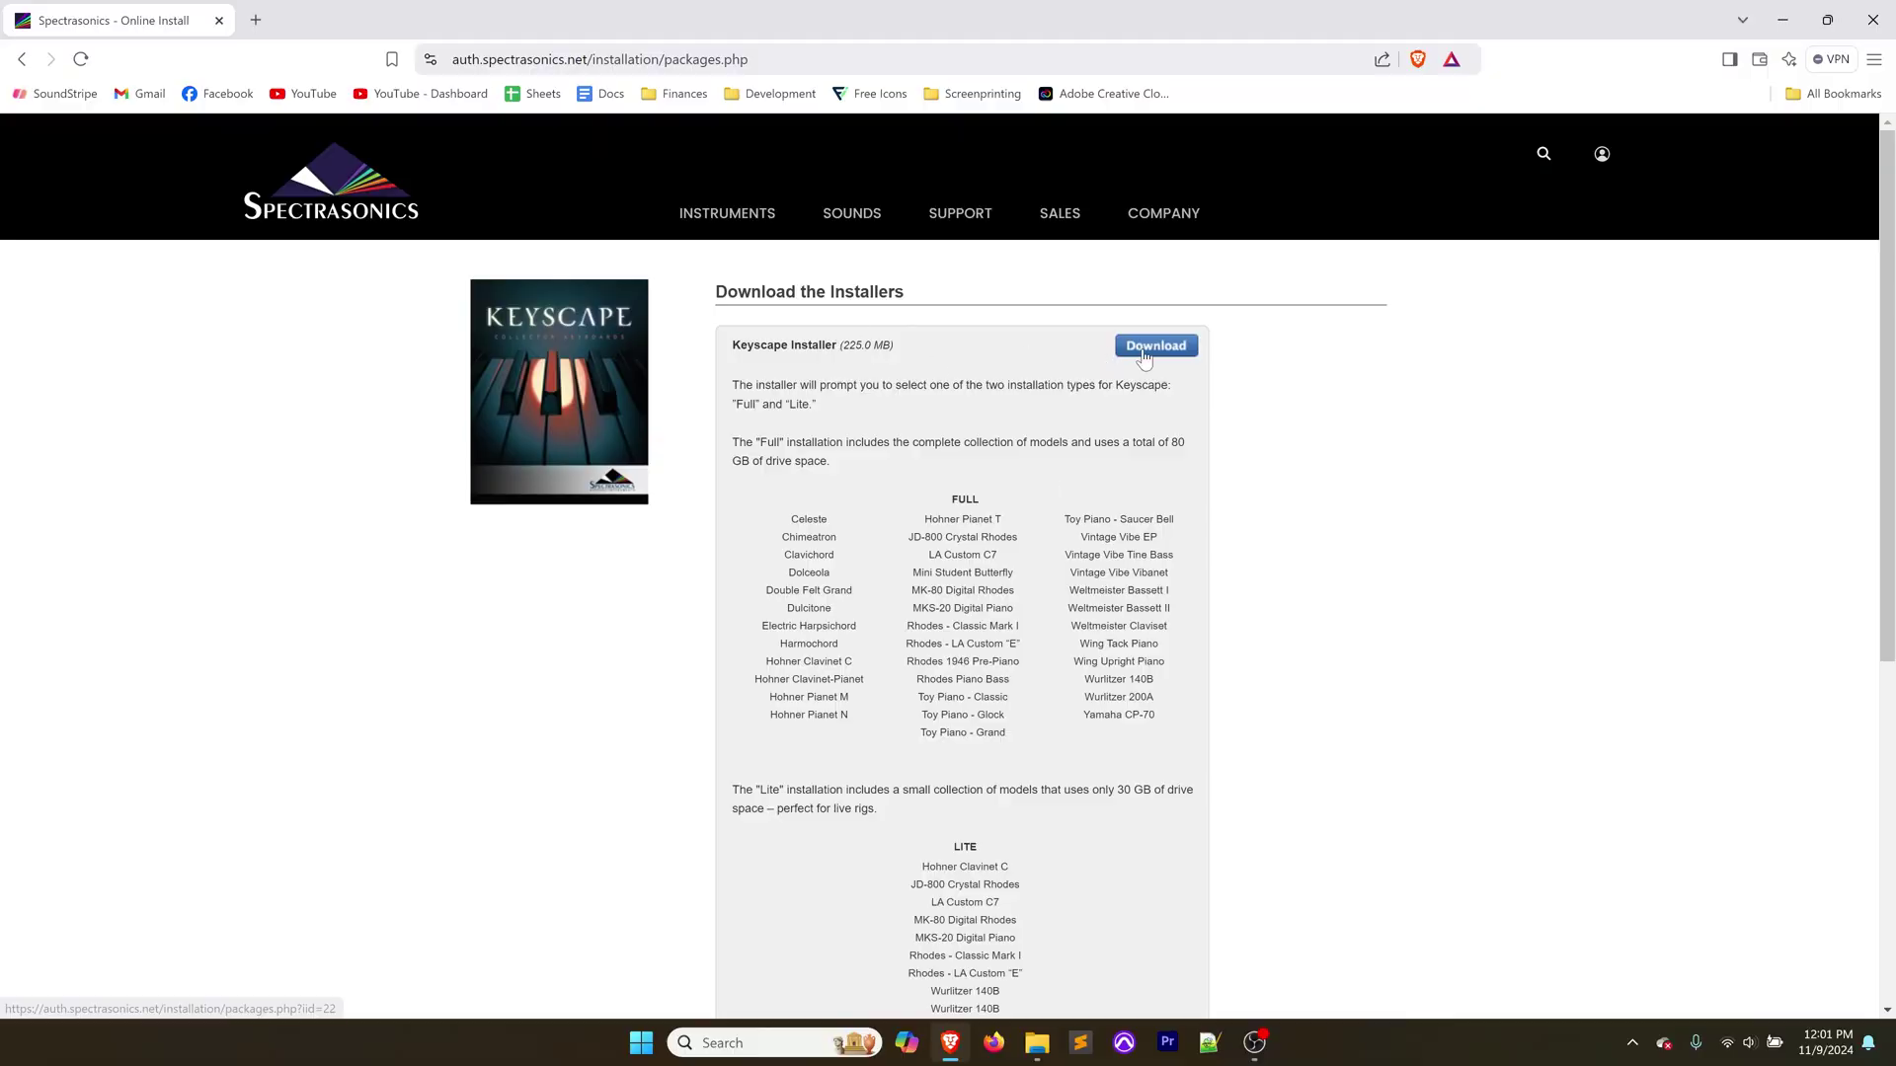
Download Keyscape-Installation.zip into the Downloads folder
click(1145, 350)
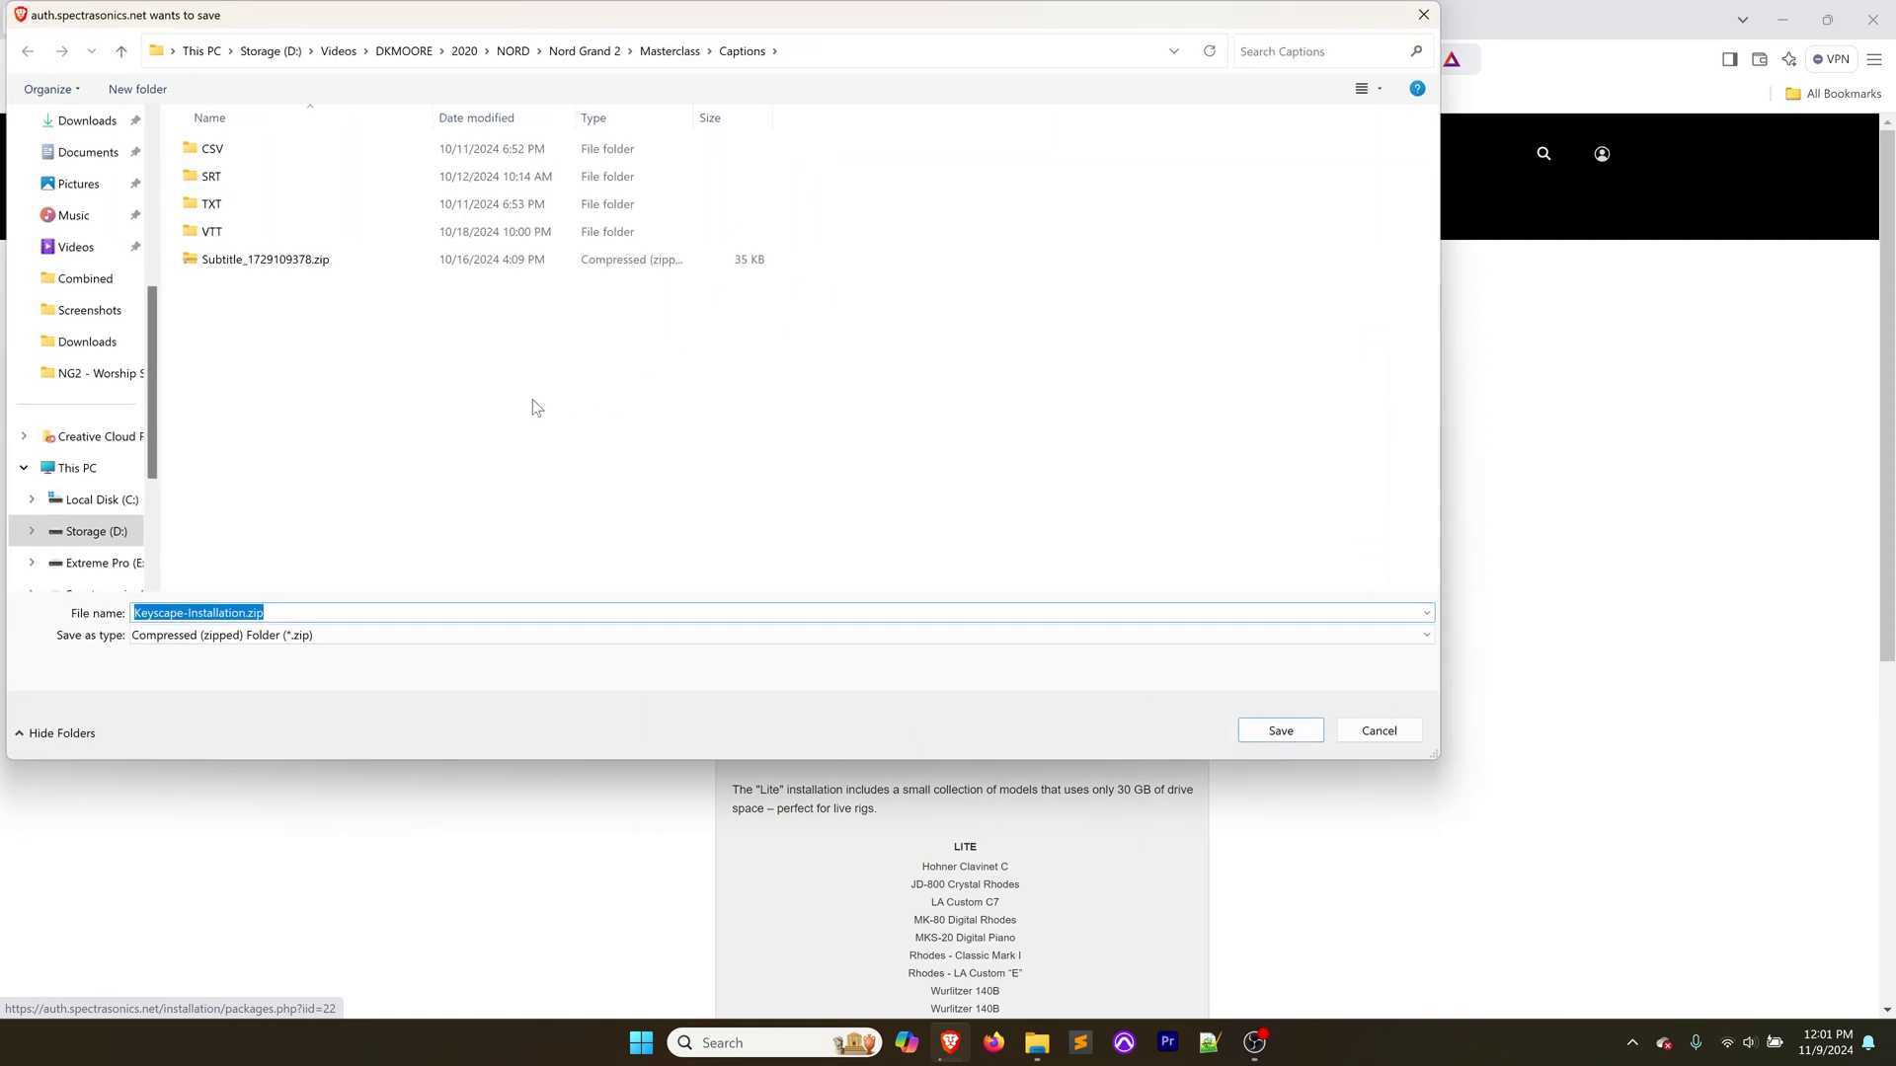
click(87, 120)
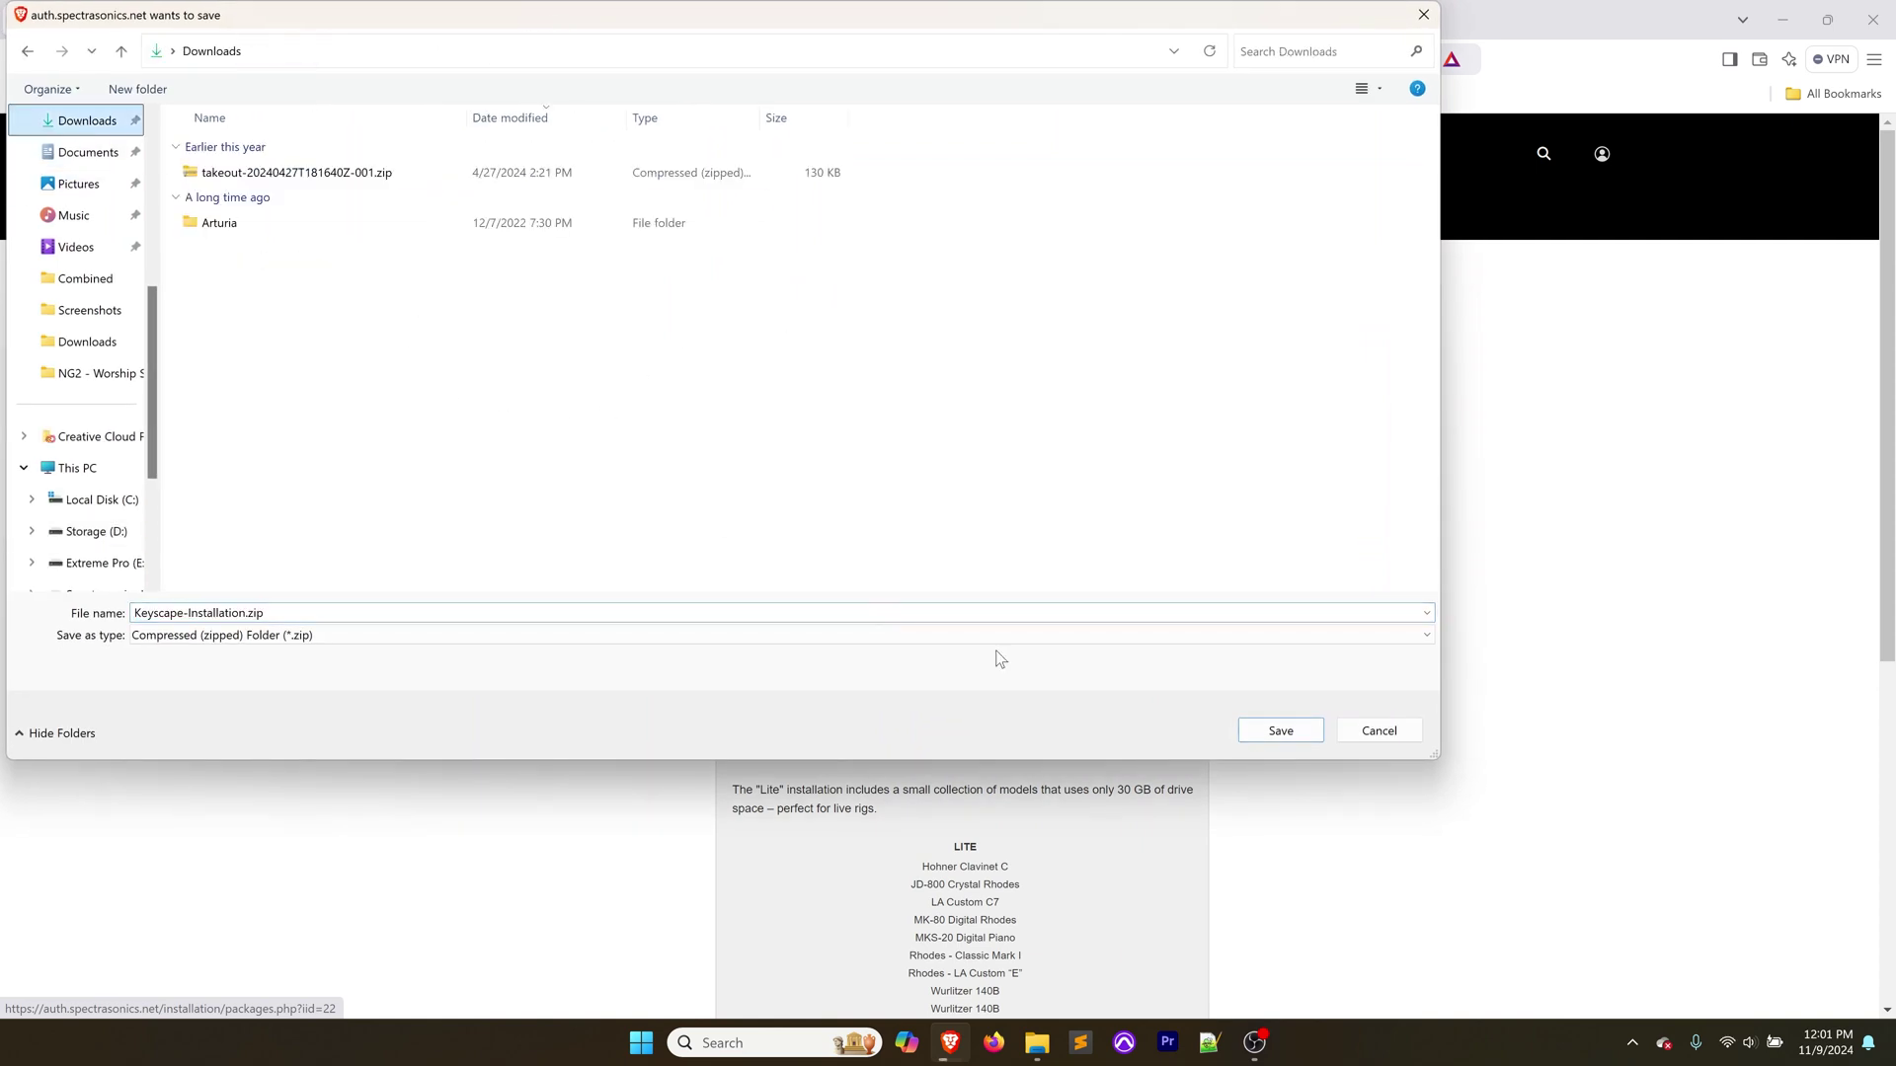
click(1278, 730)
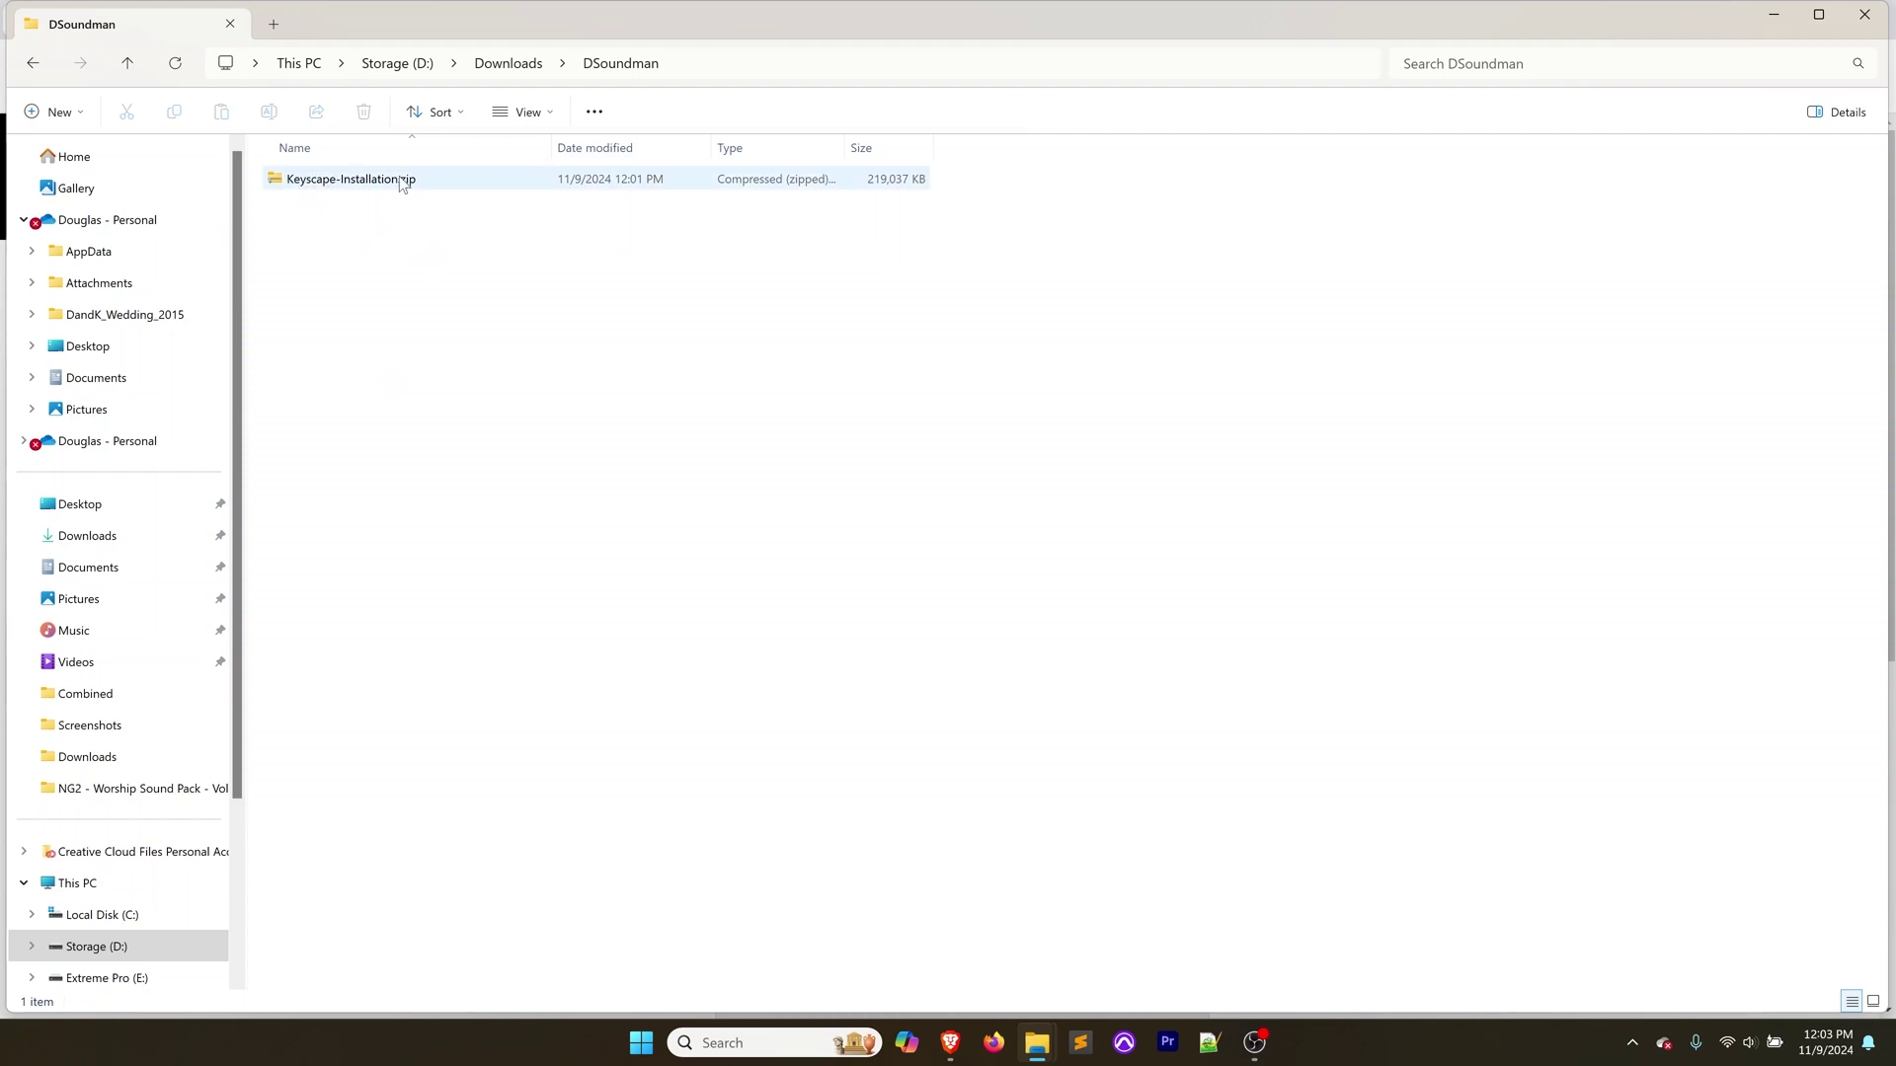
Extract Keyscape-Installation.zip to its suggested folder
right_click(354, 180)
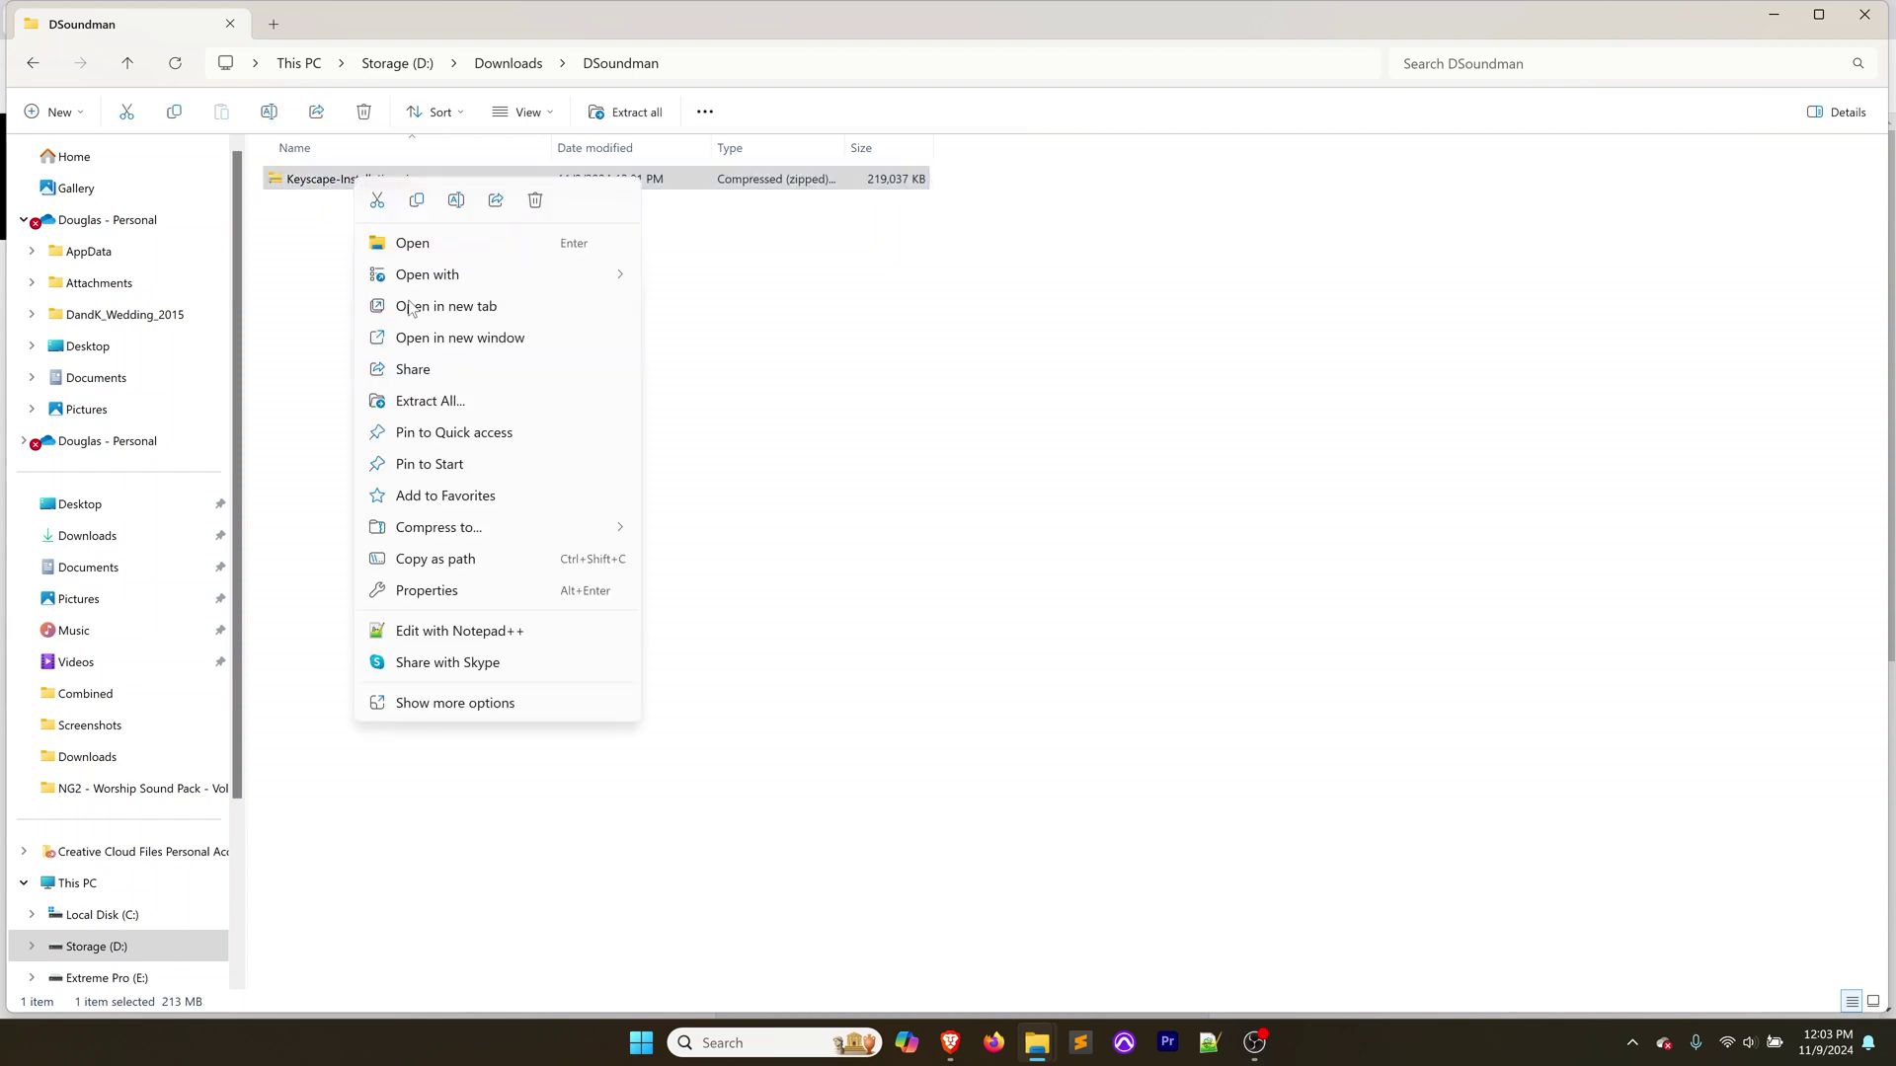
click(412, 401)
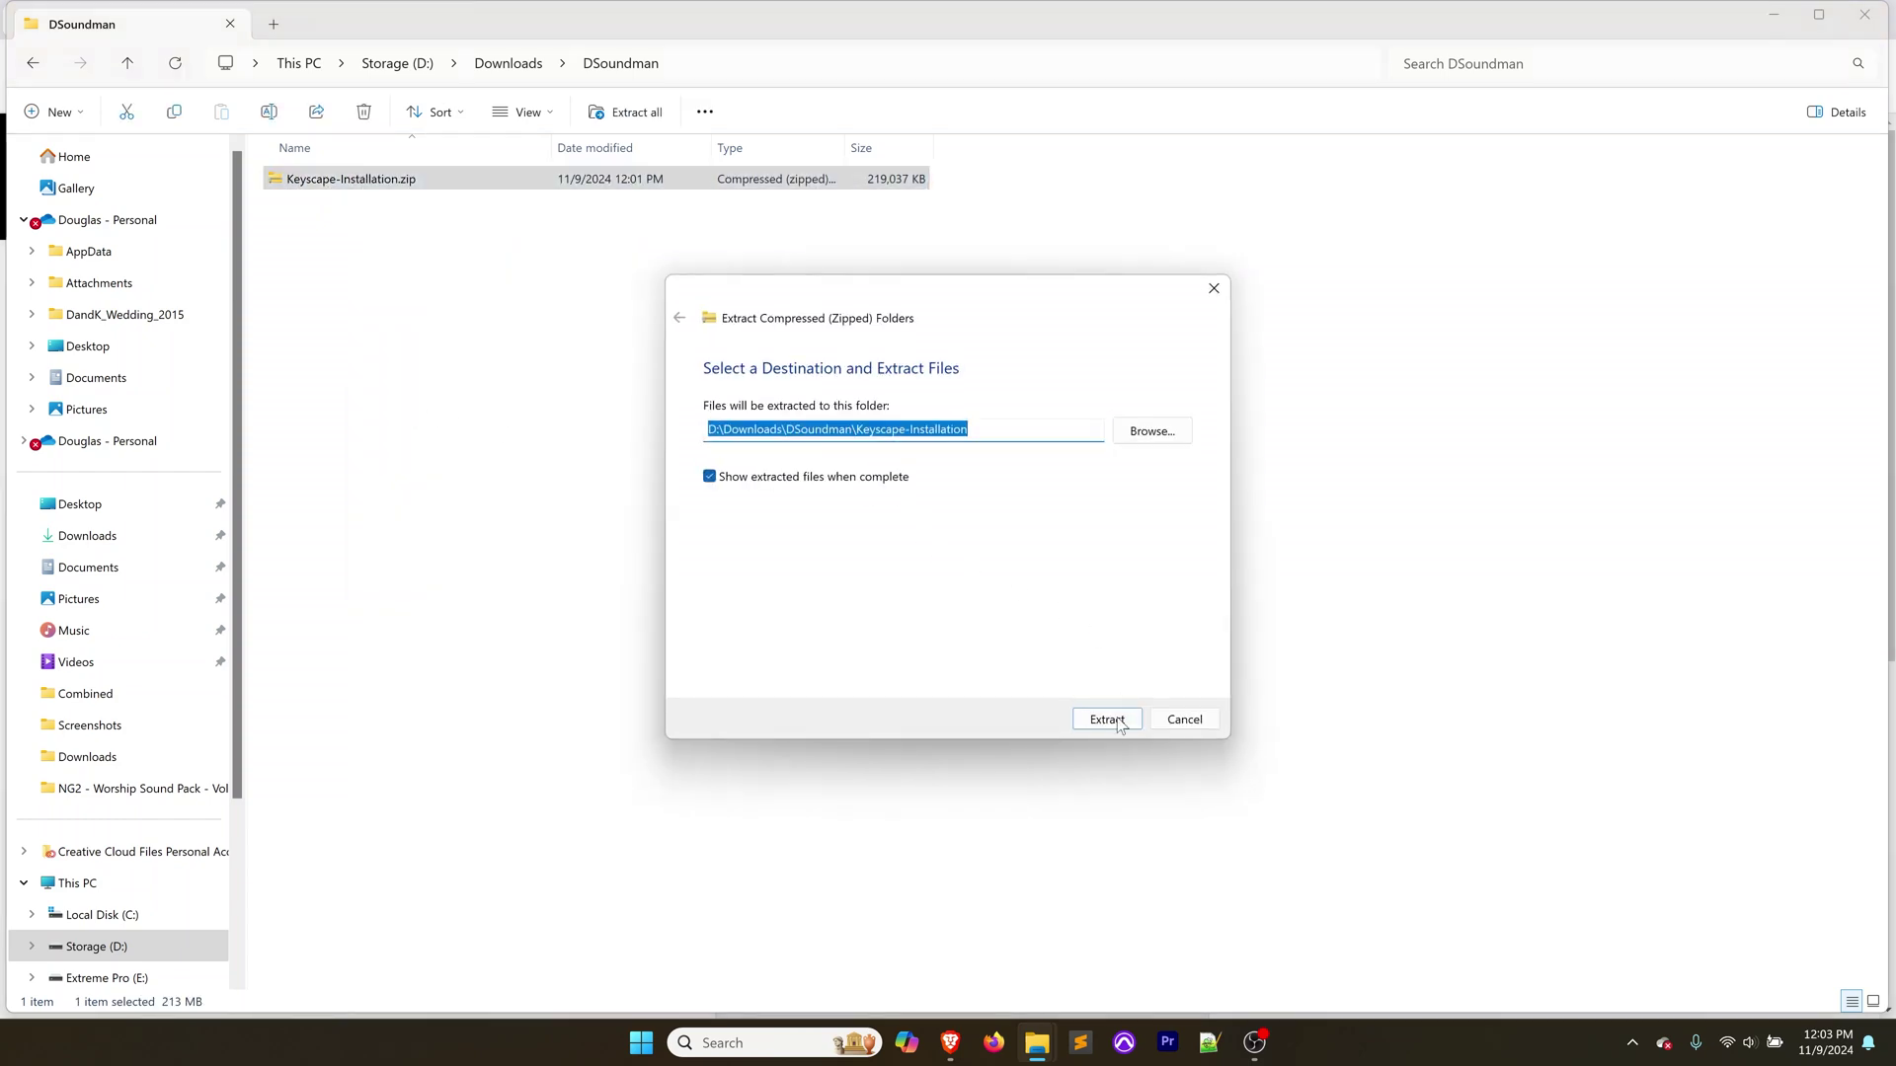
click(1116, 721)
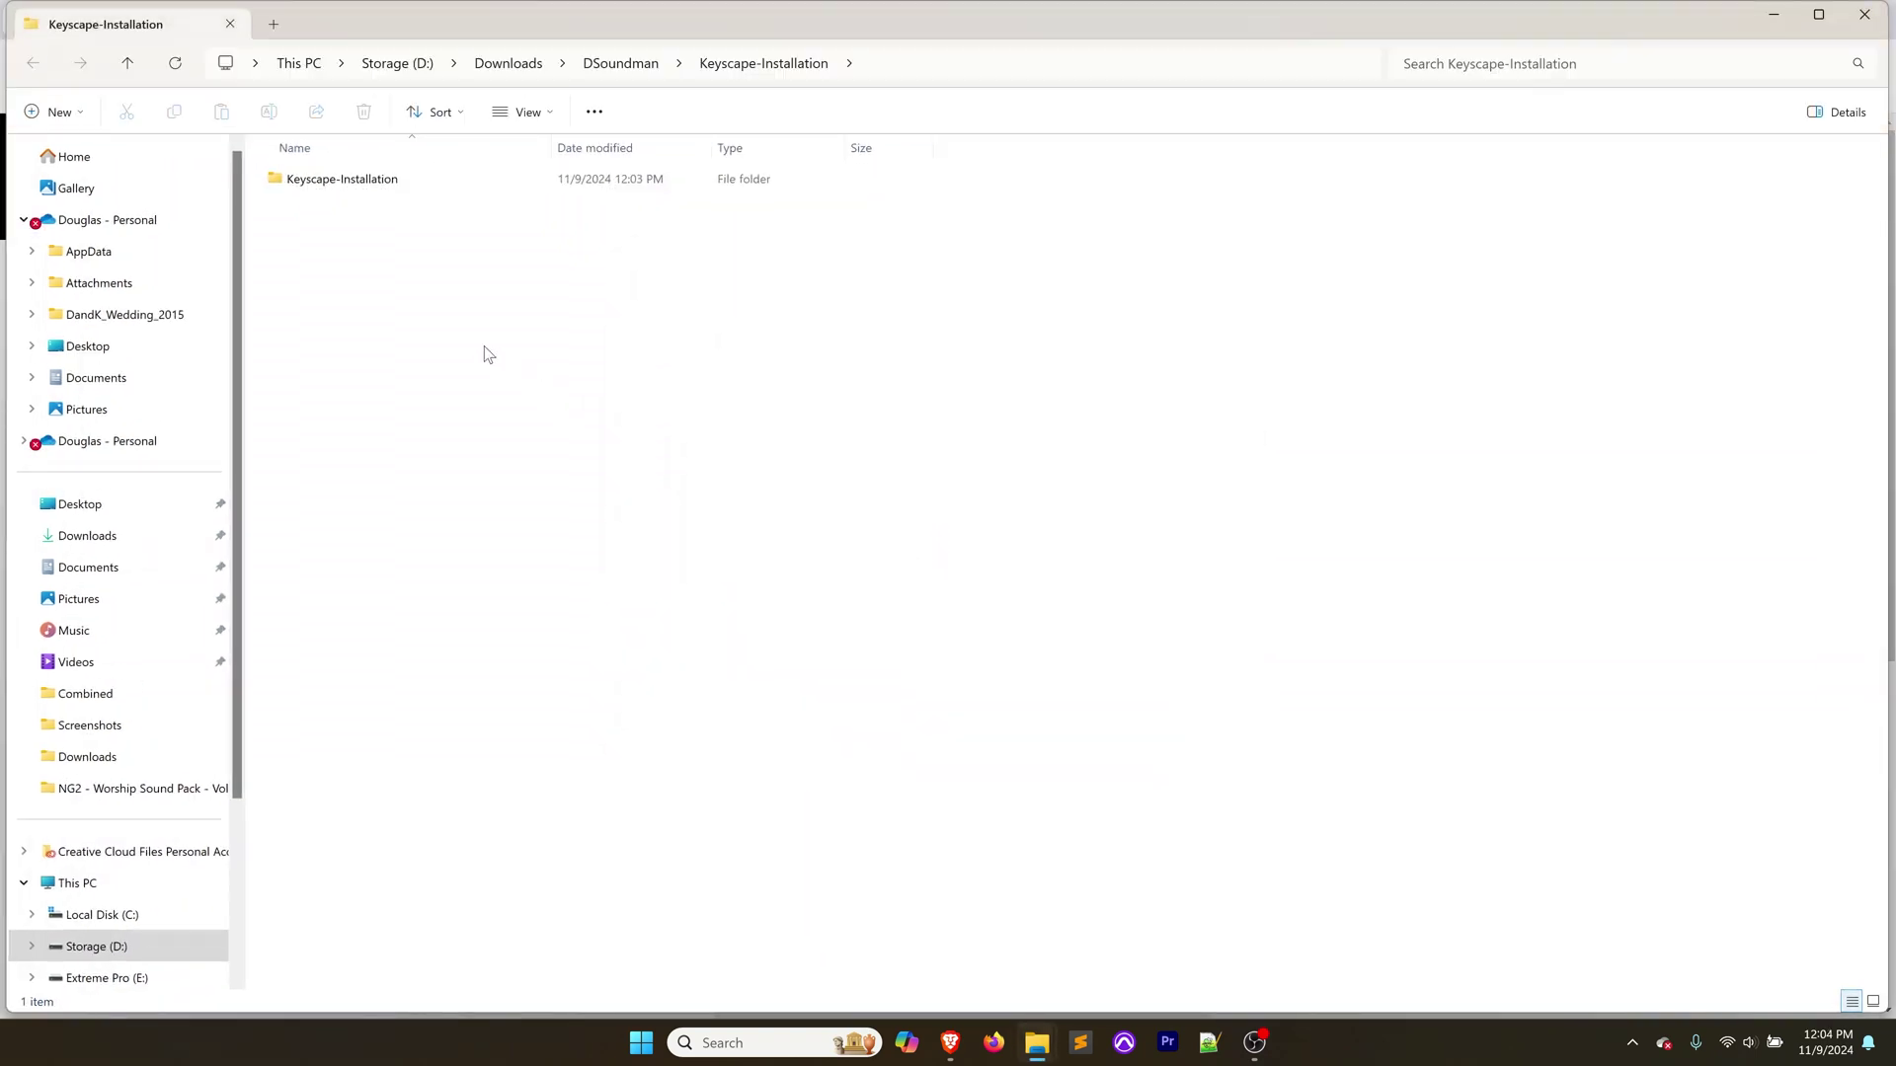
Launch Keyscape Installer.exe from Keyscape-Installation\Step 1 - Installer\Windows
double_click(337, 184)
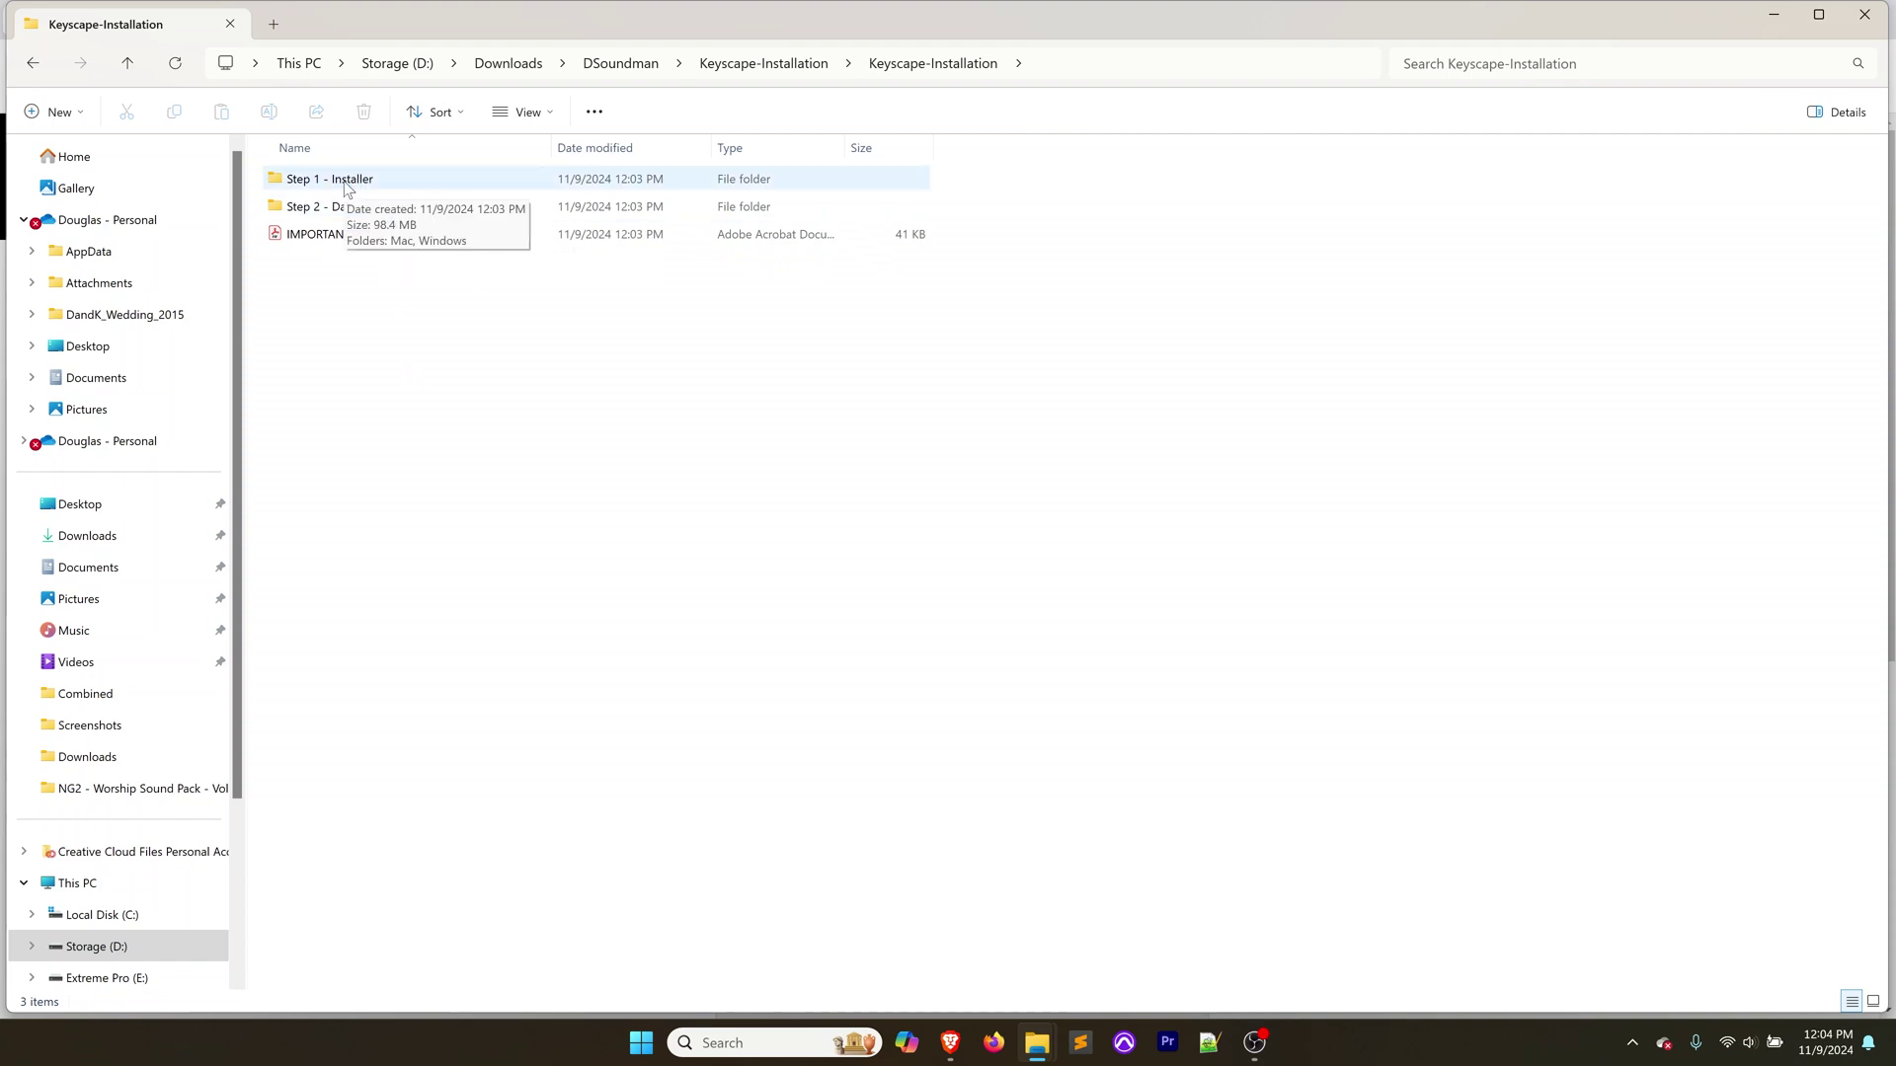
double_click(348, 189)
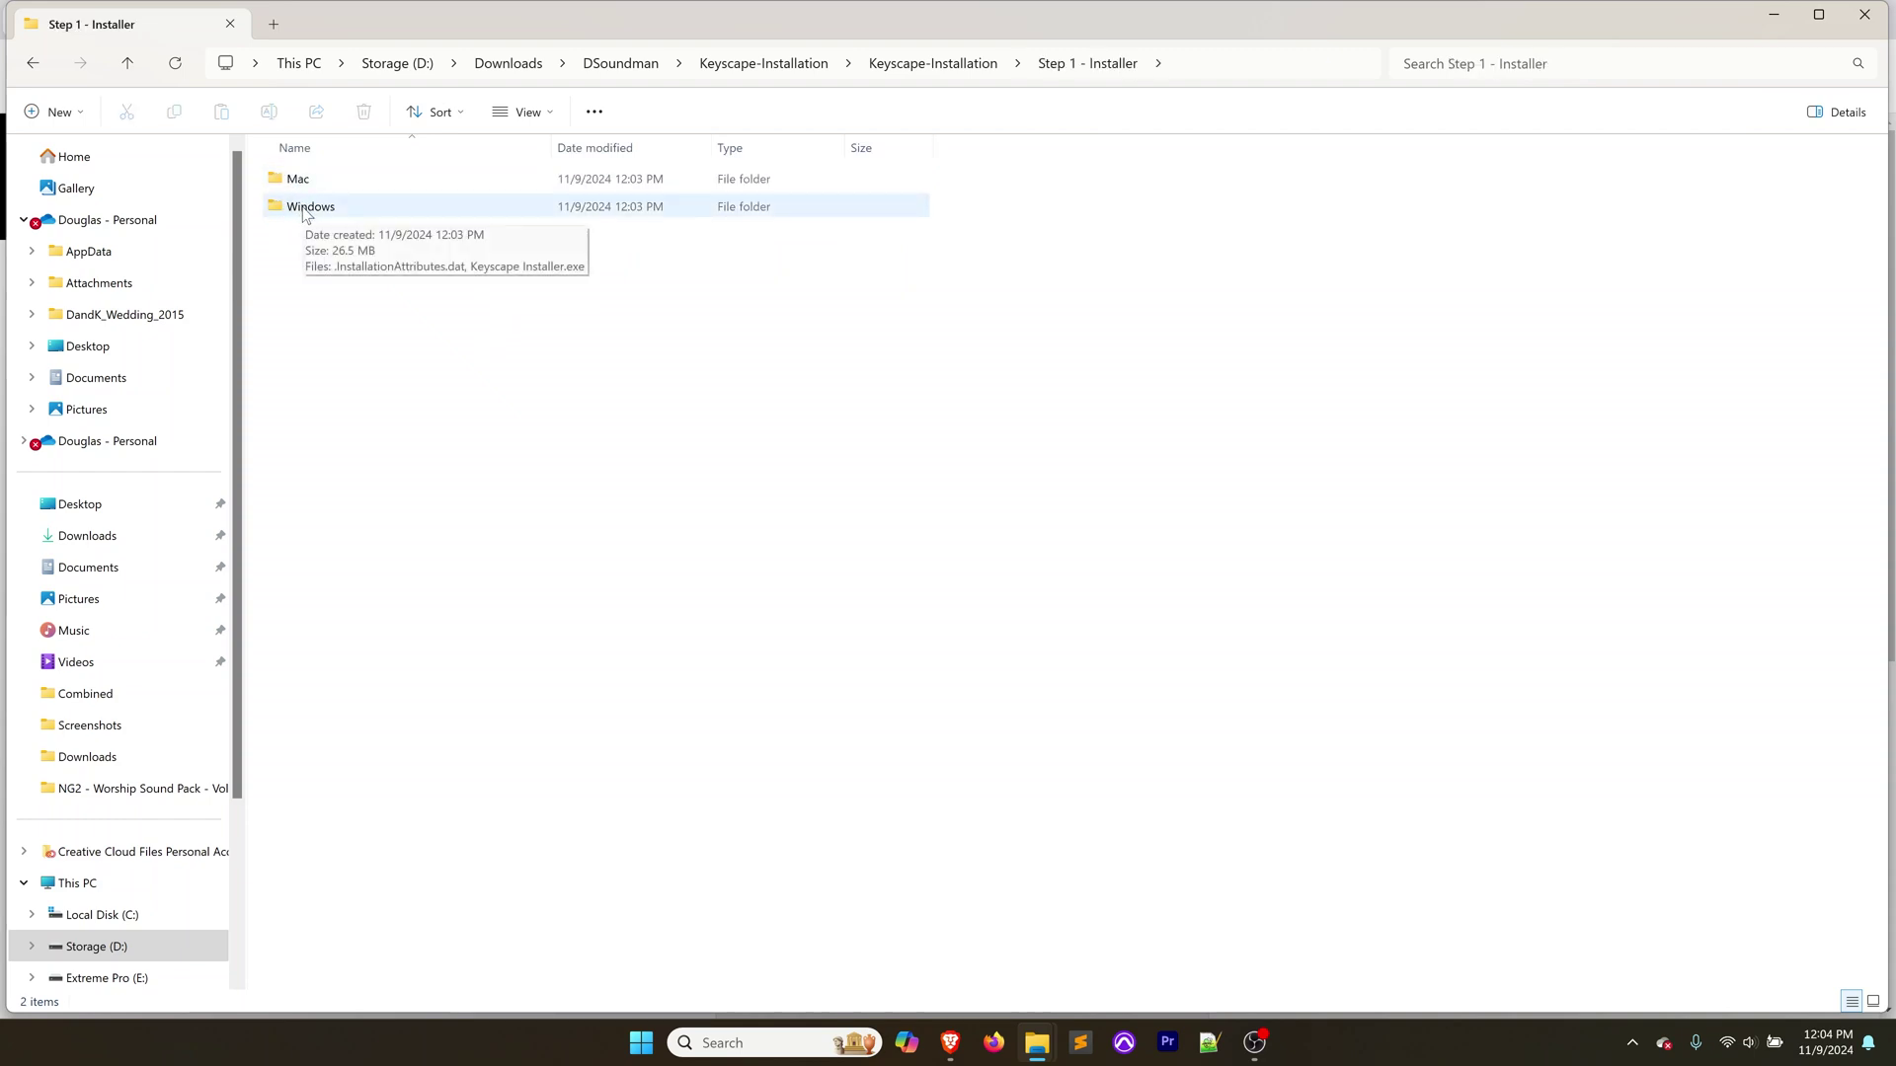
double_click(306, 207)
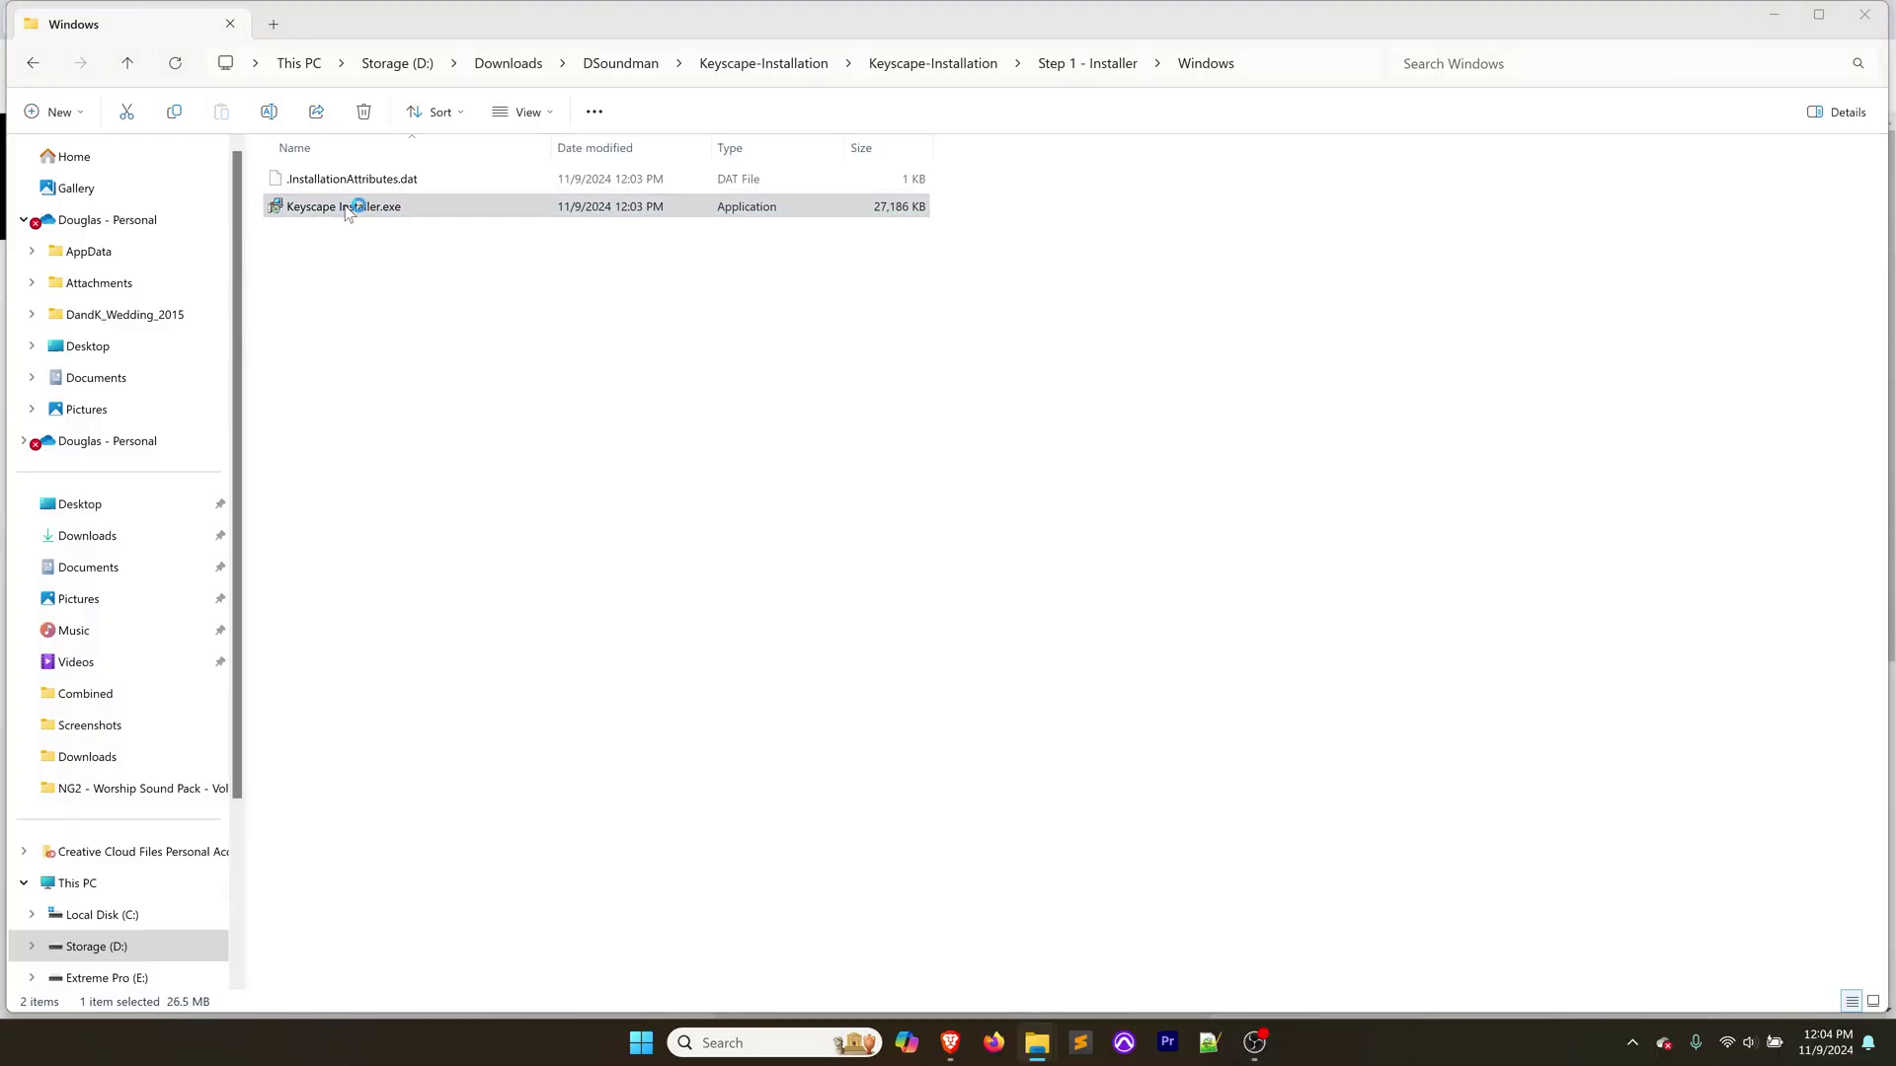
double_click(388, 209)
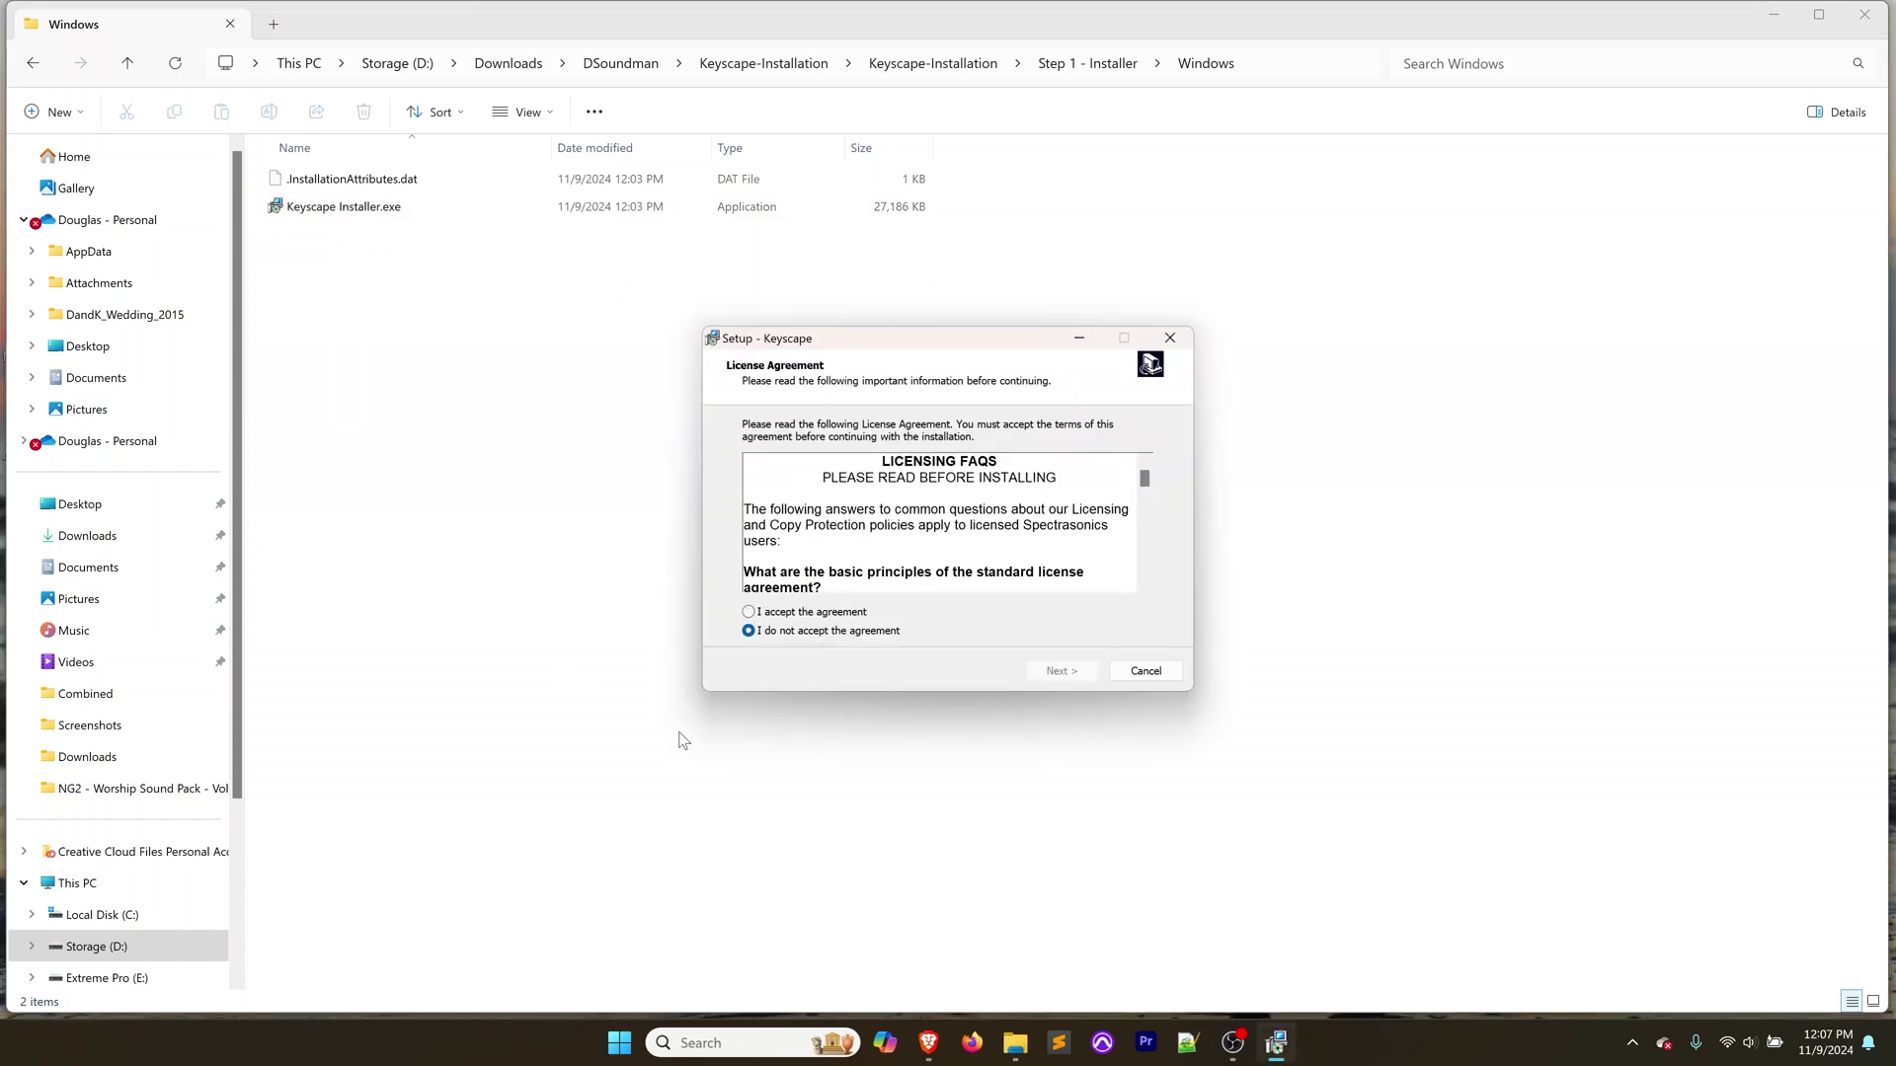
Accept the Keyscape license agreement and keep the default VST2 plug-in folder
click(749, 614)
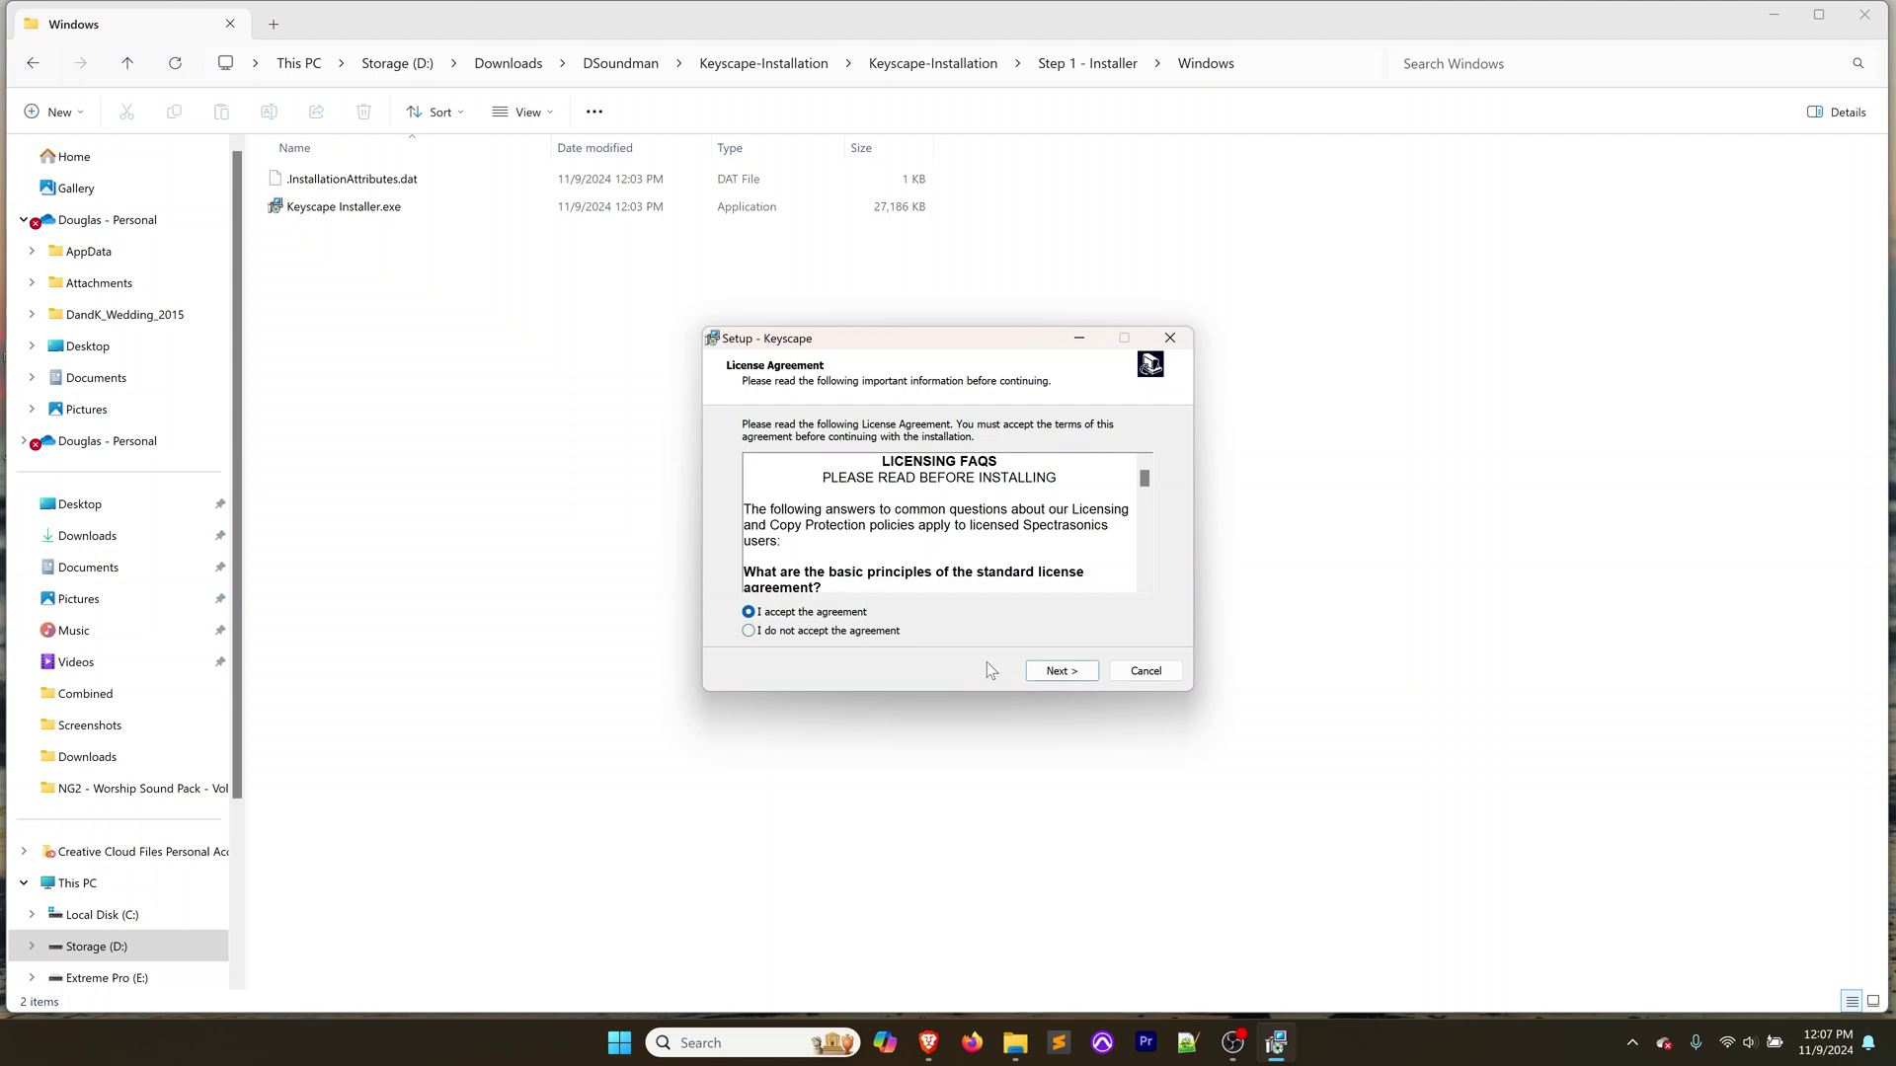
click(1062, 671)
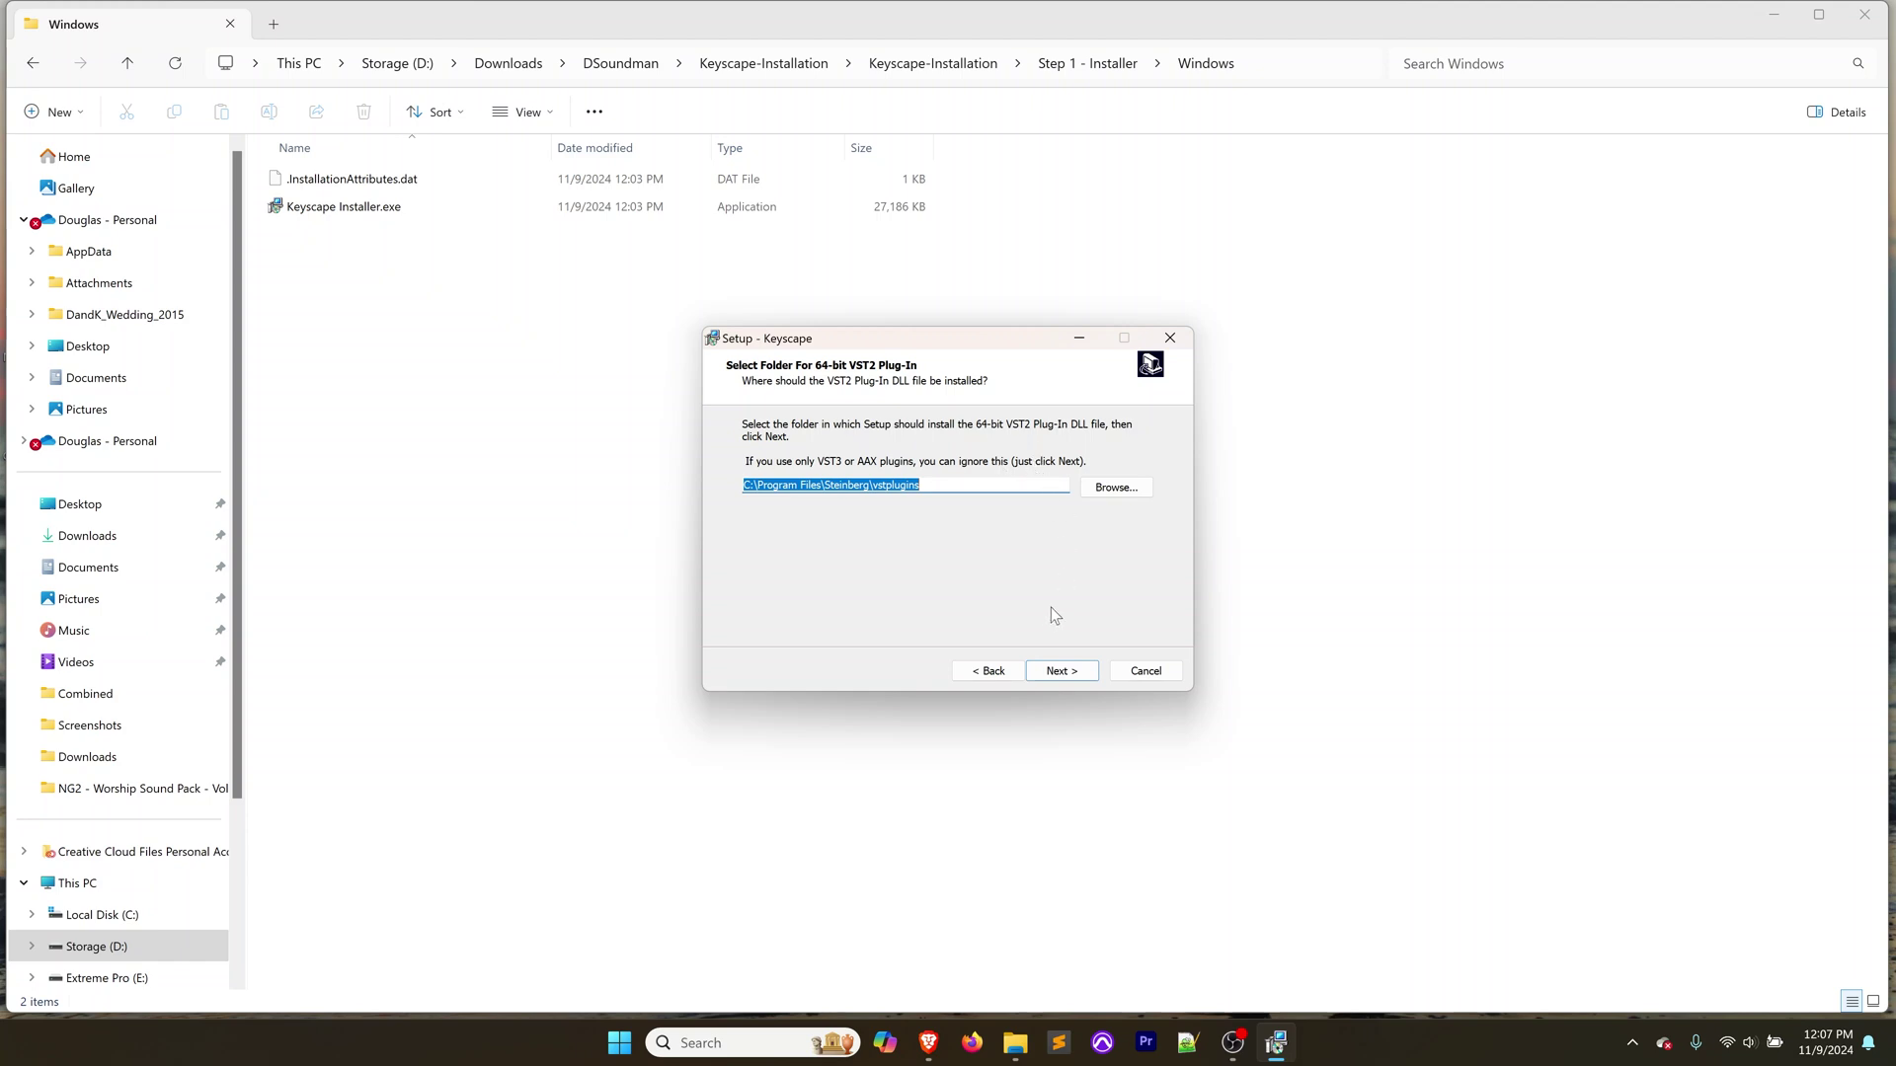
click(1061, 672)
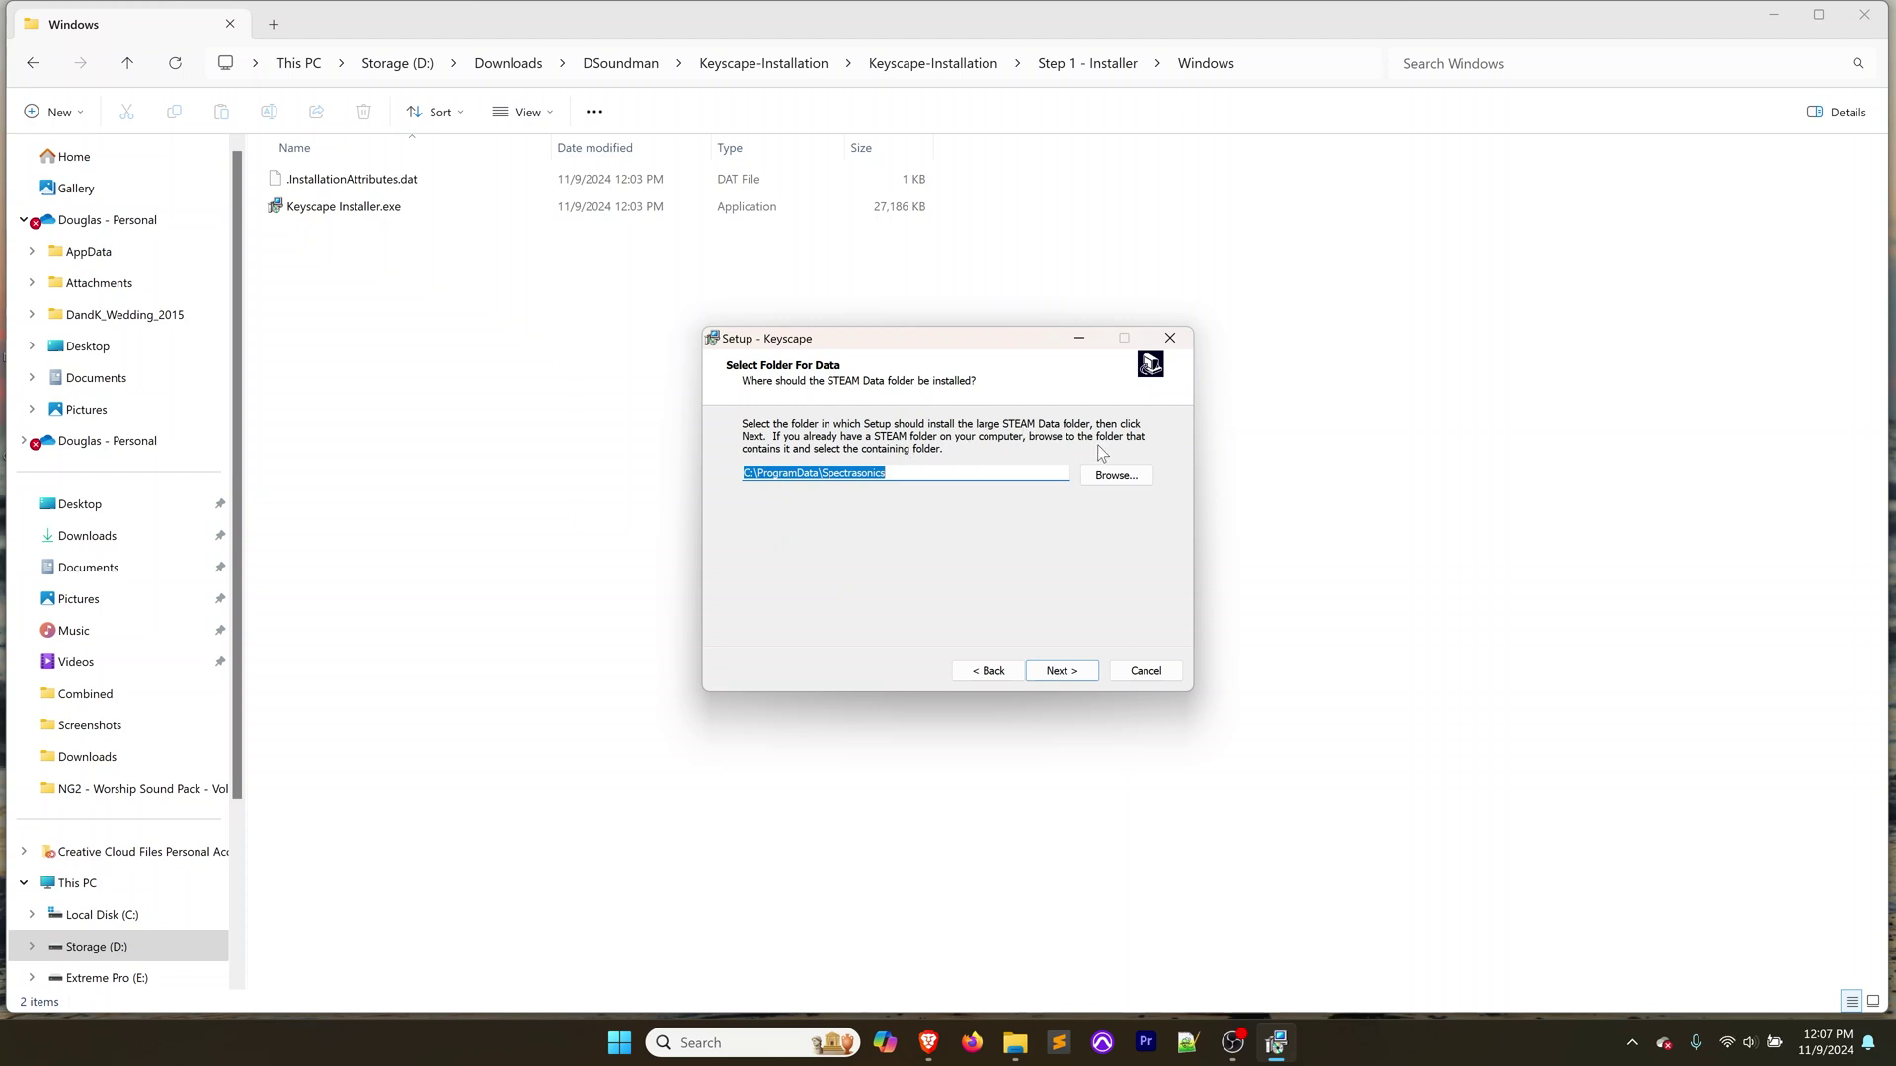
Point the STEAM data folder to E:\Spectrasonics on Extreme Pro and advance to Ready to Install
drag(938, 471, 820, 516)
click(1106, 477)
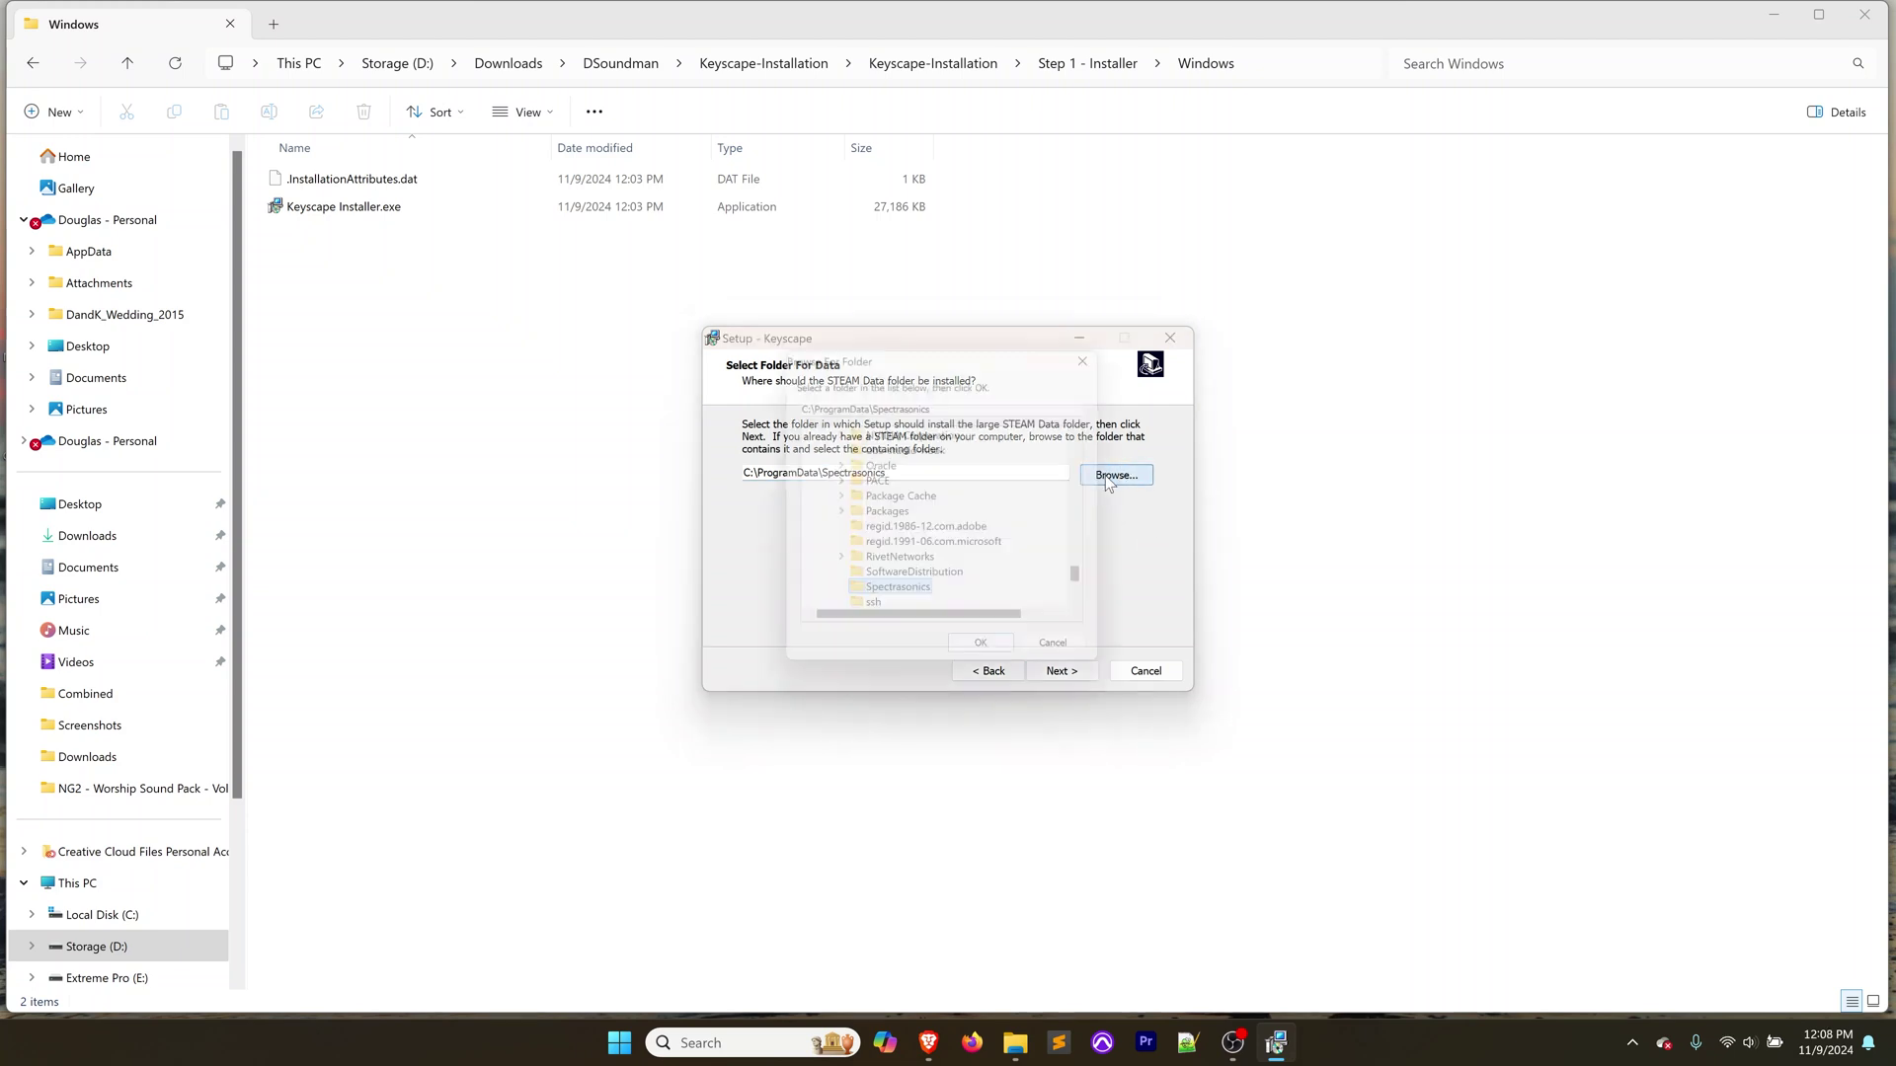
scroll(1070, 495, up, 10)
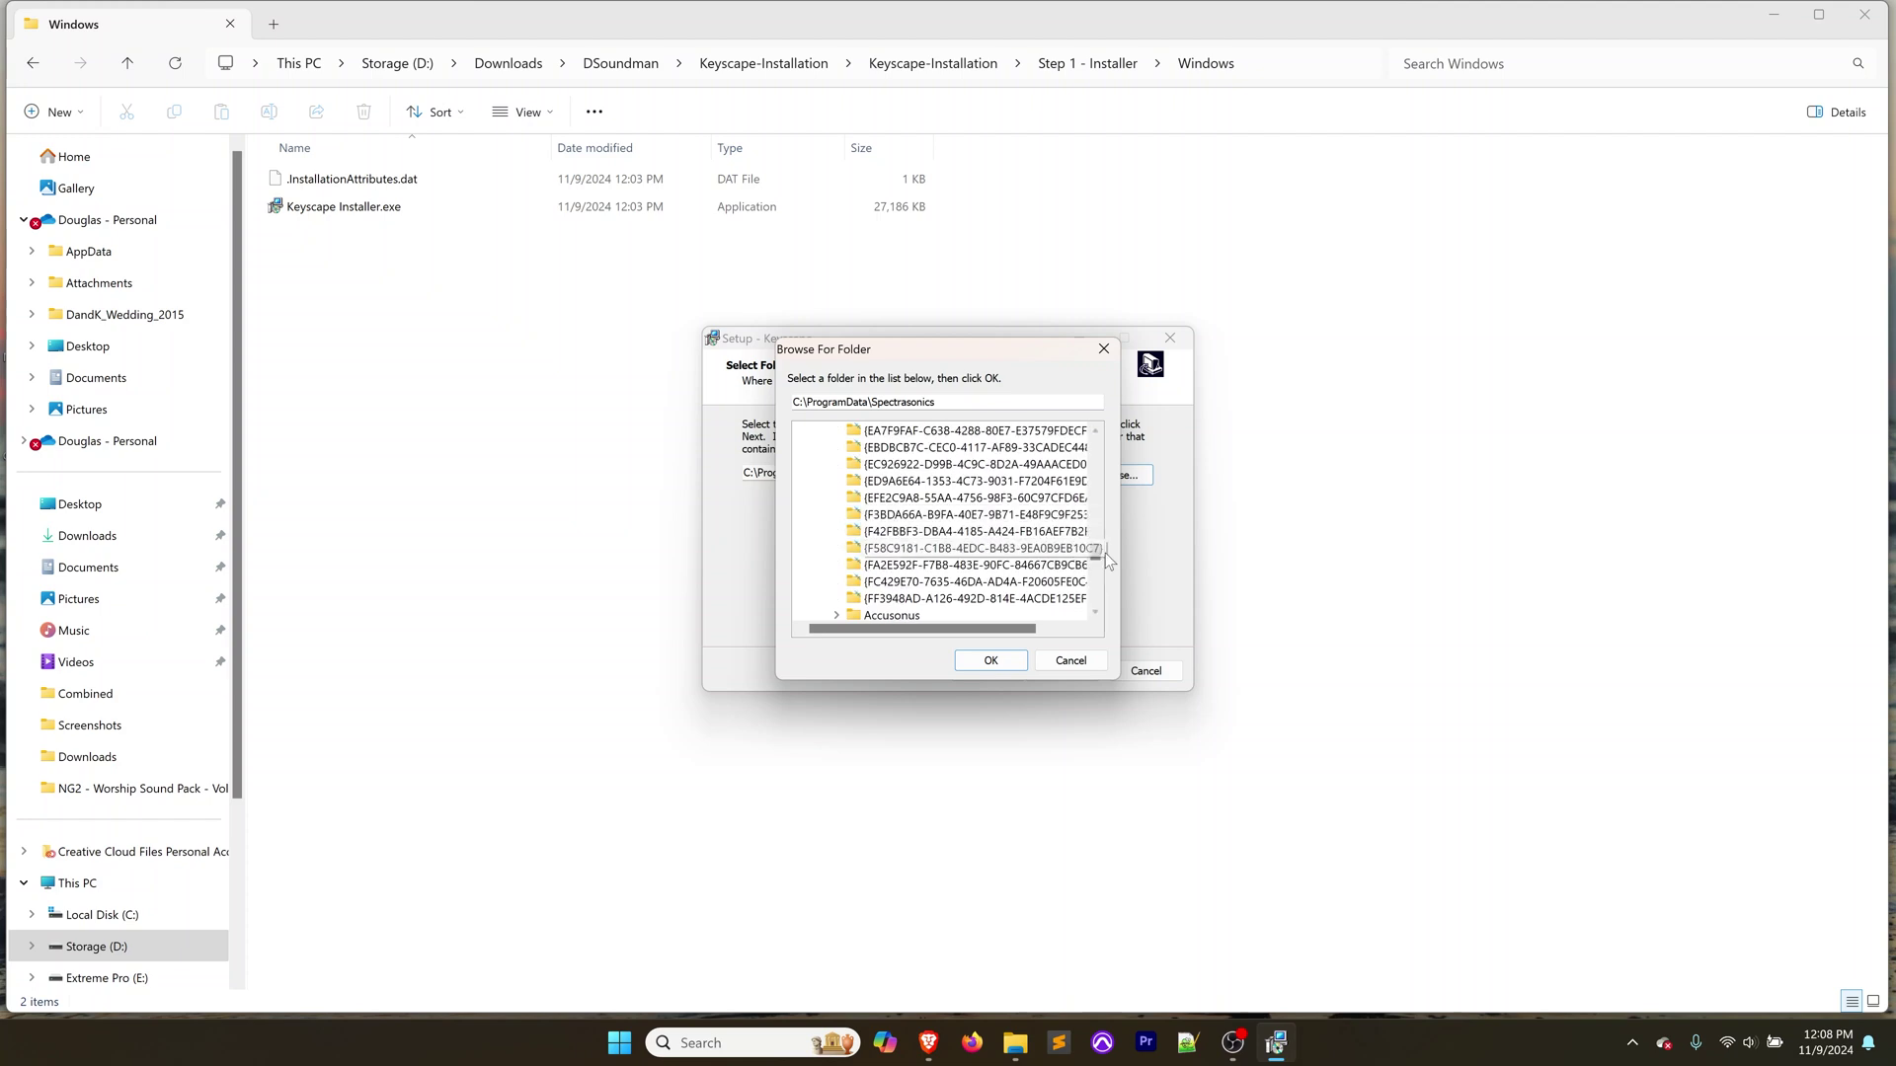
drag(1104, 553, 1094, 617)
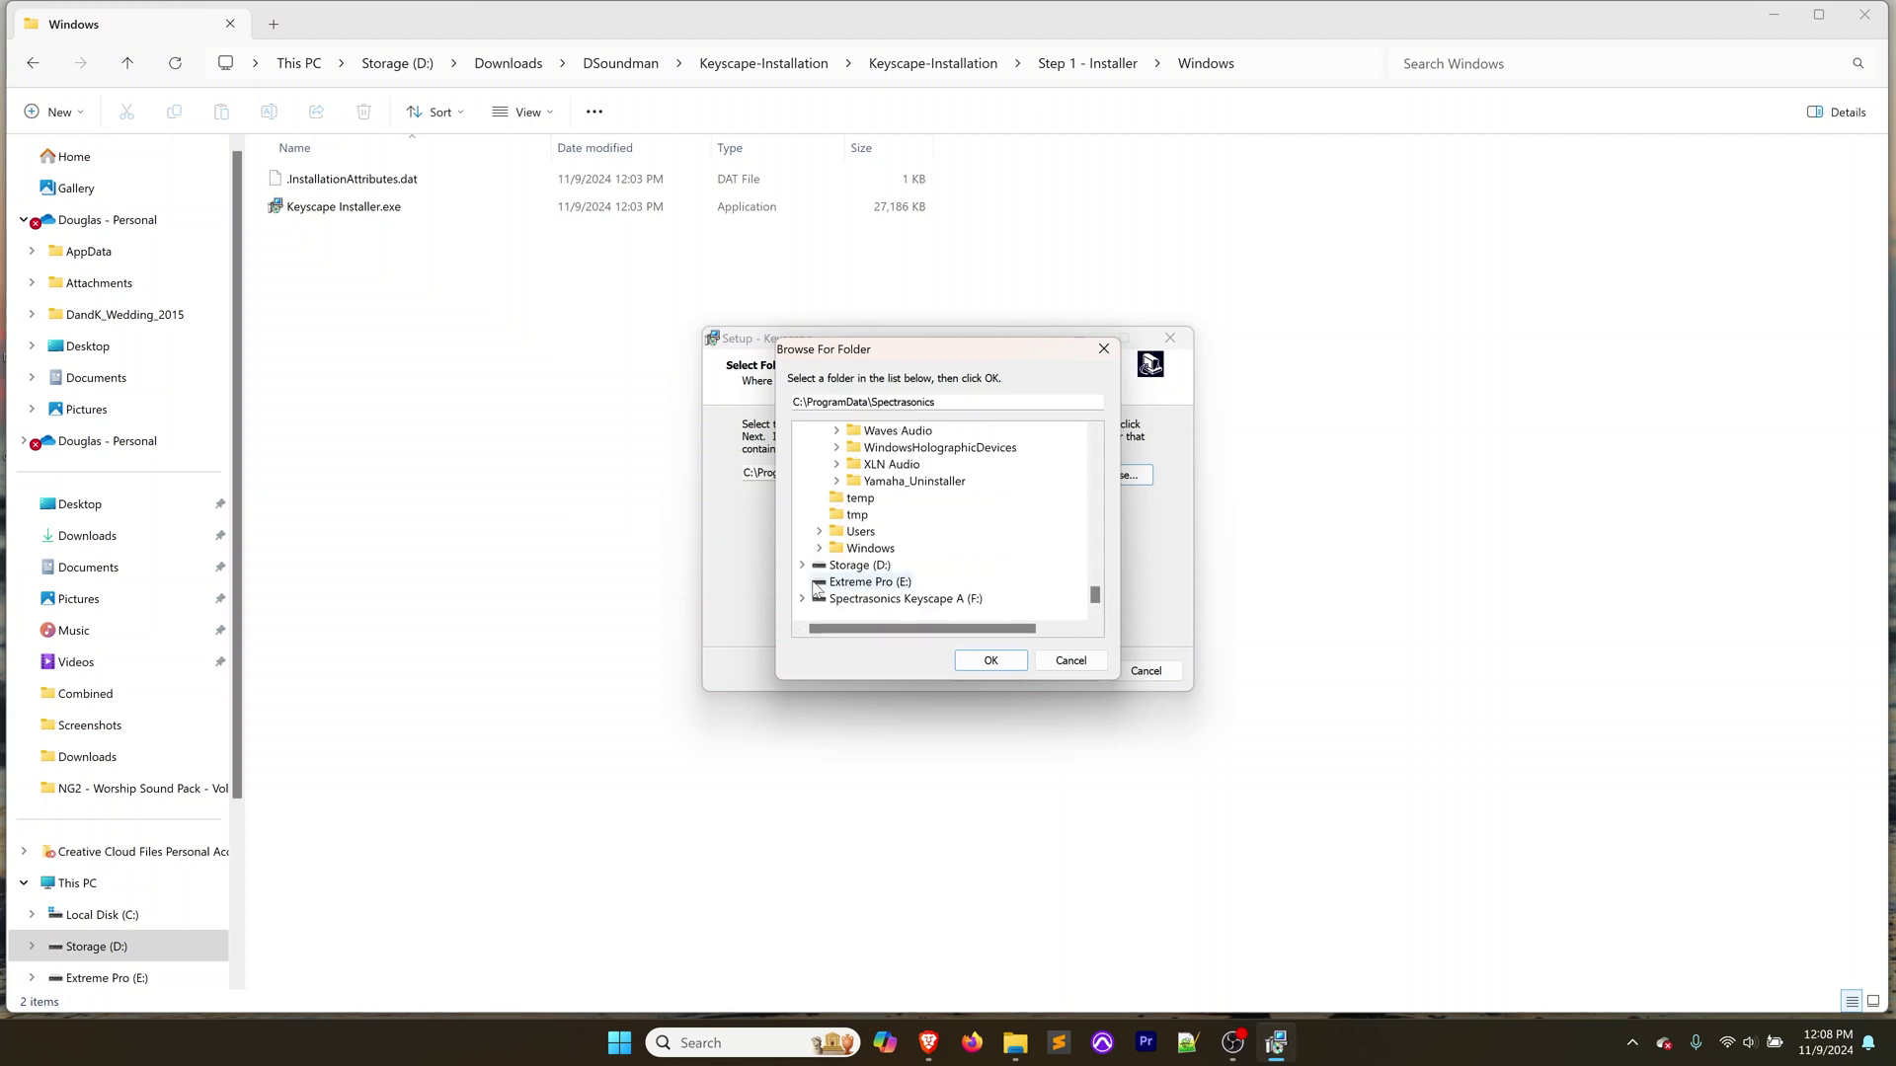
click(850, 585)
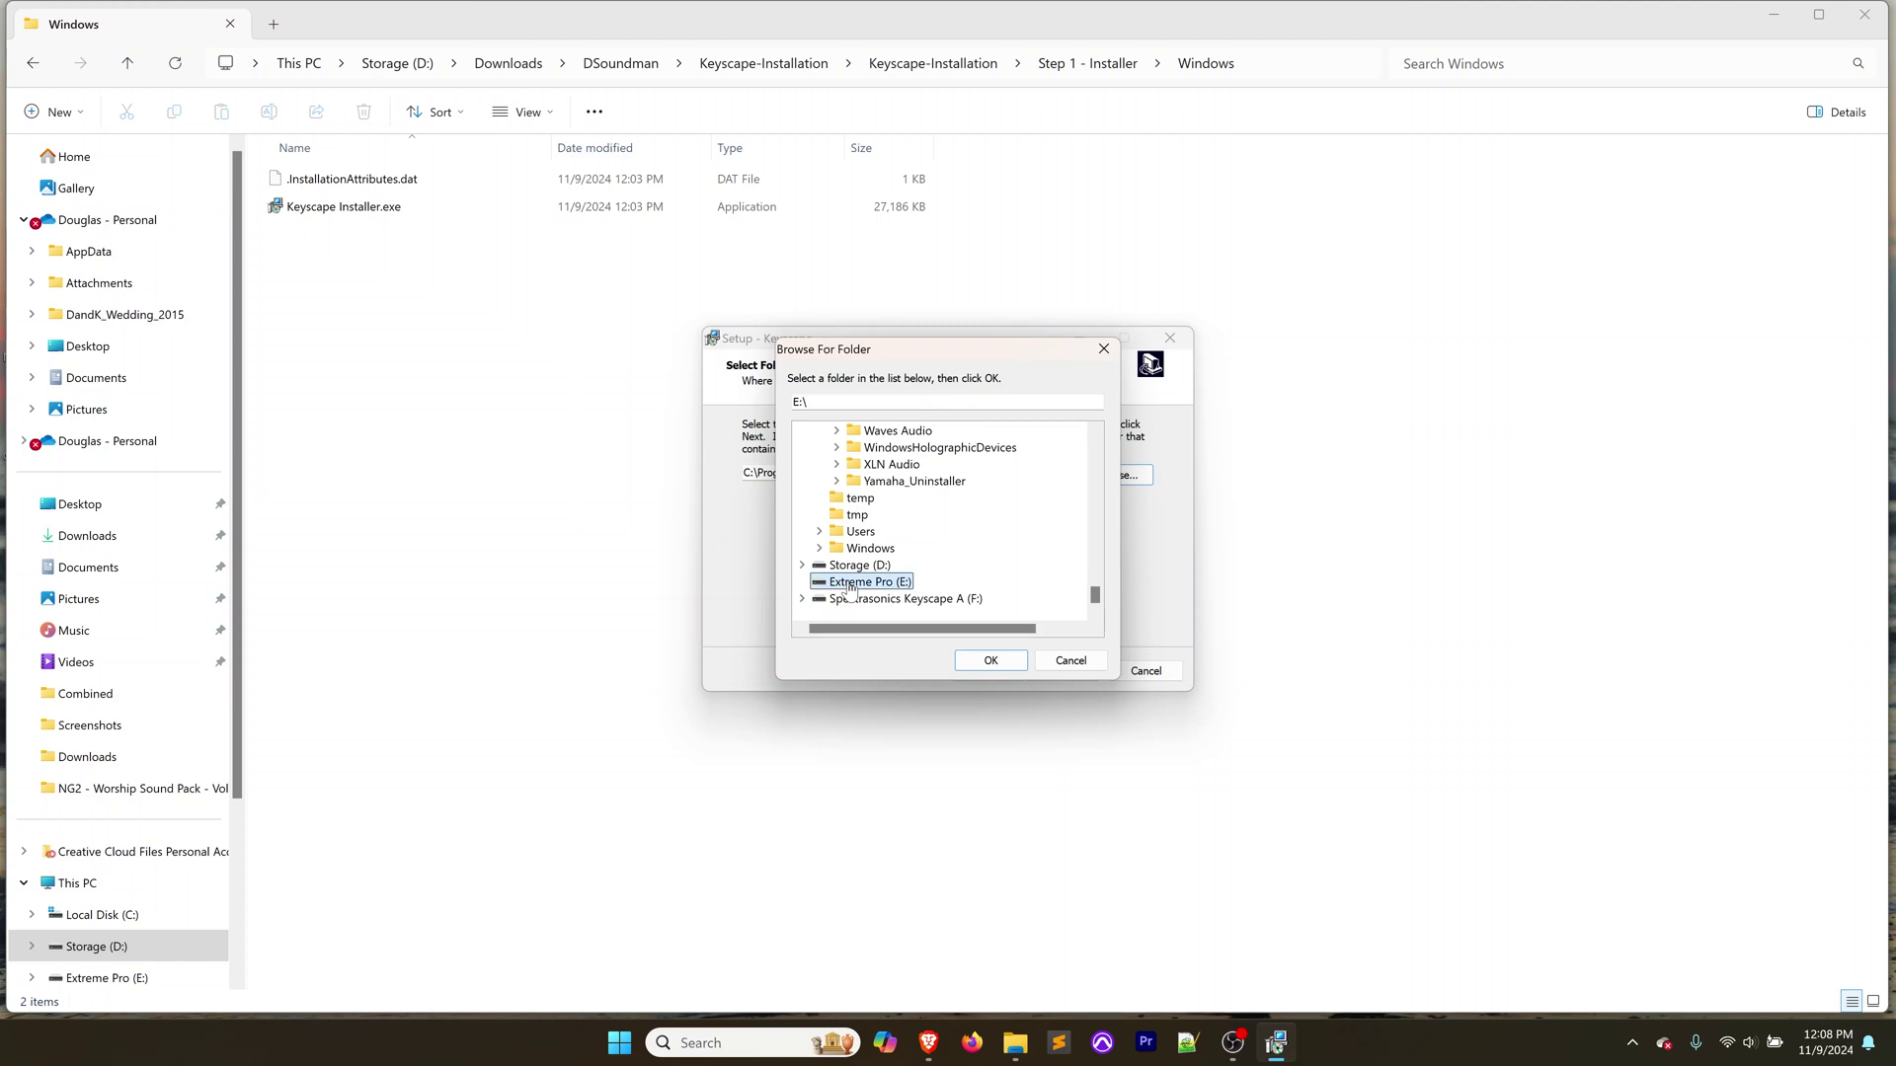
click(867, 400)
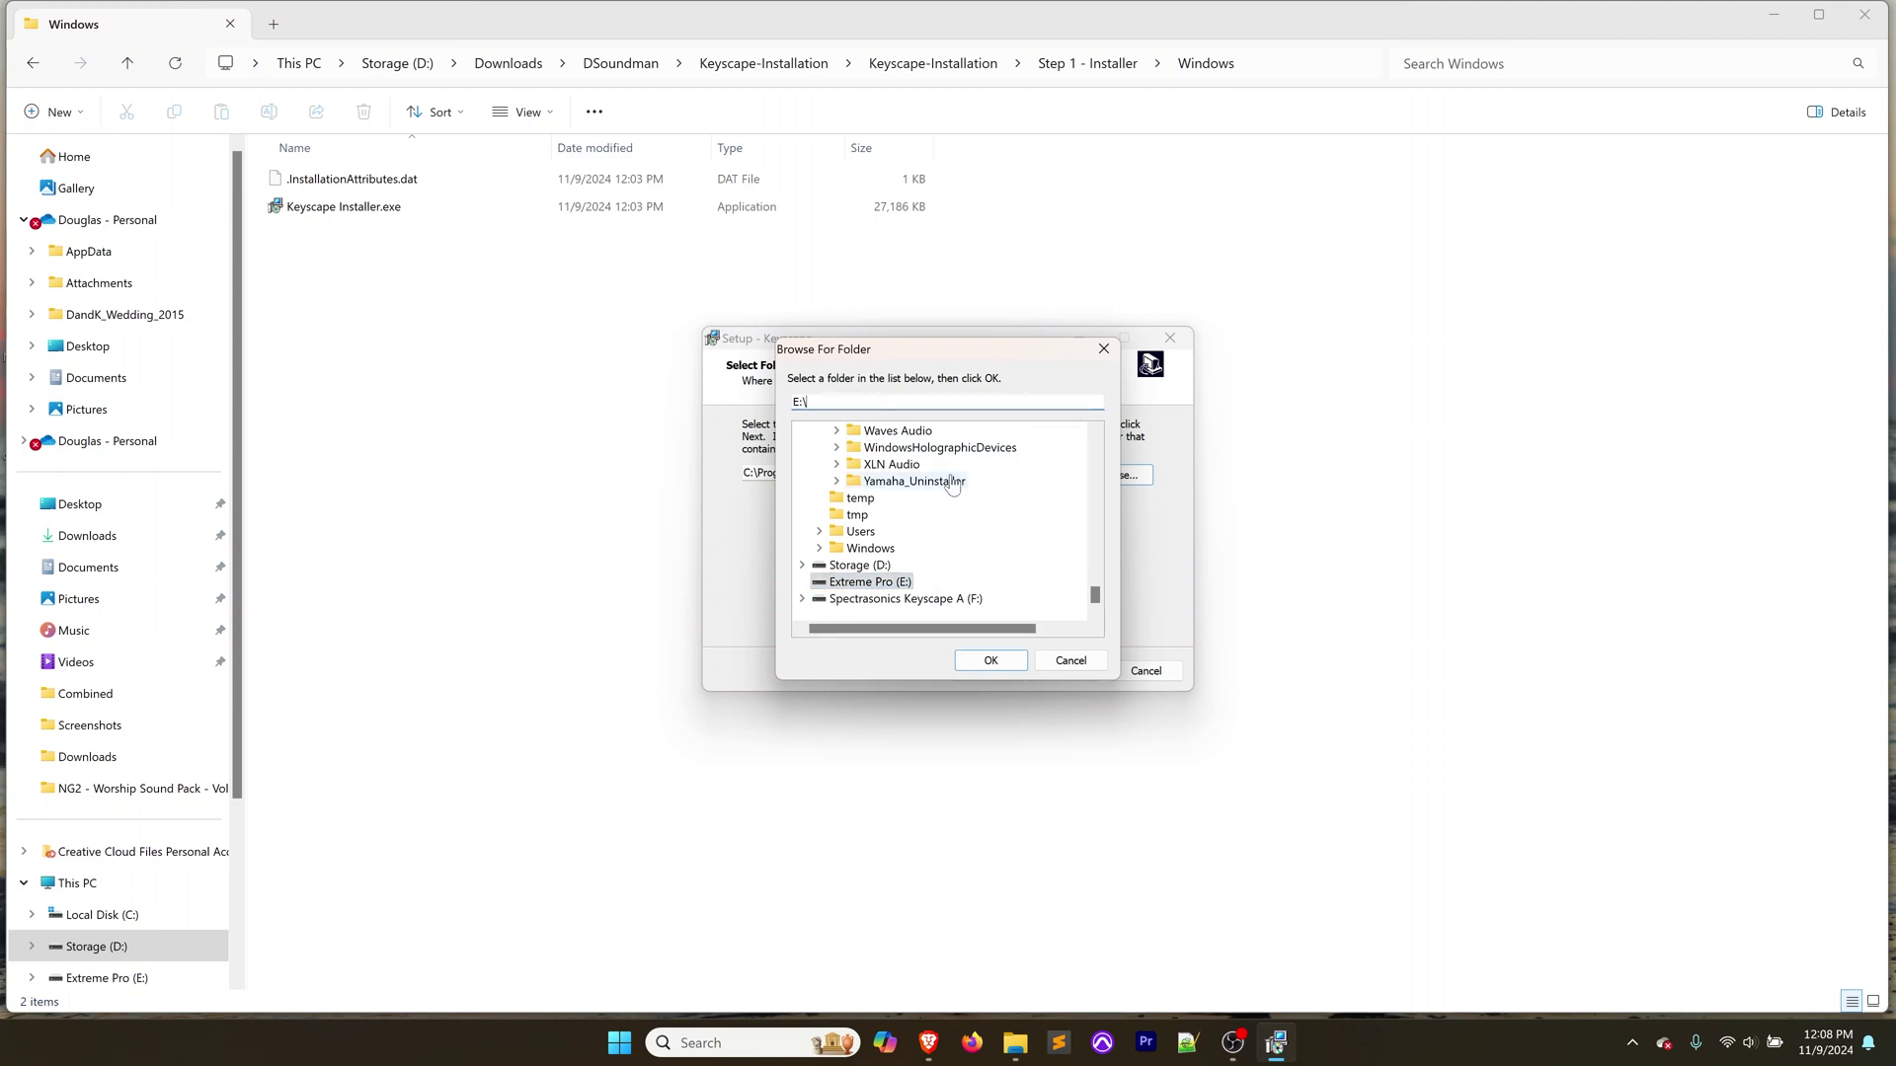
text(Spectrasonics)
click(992, 661)
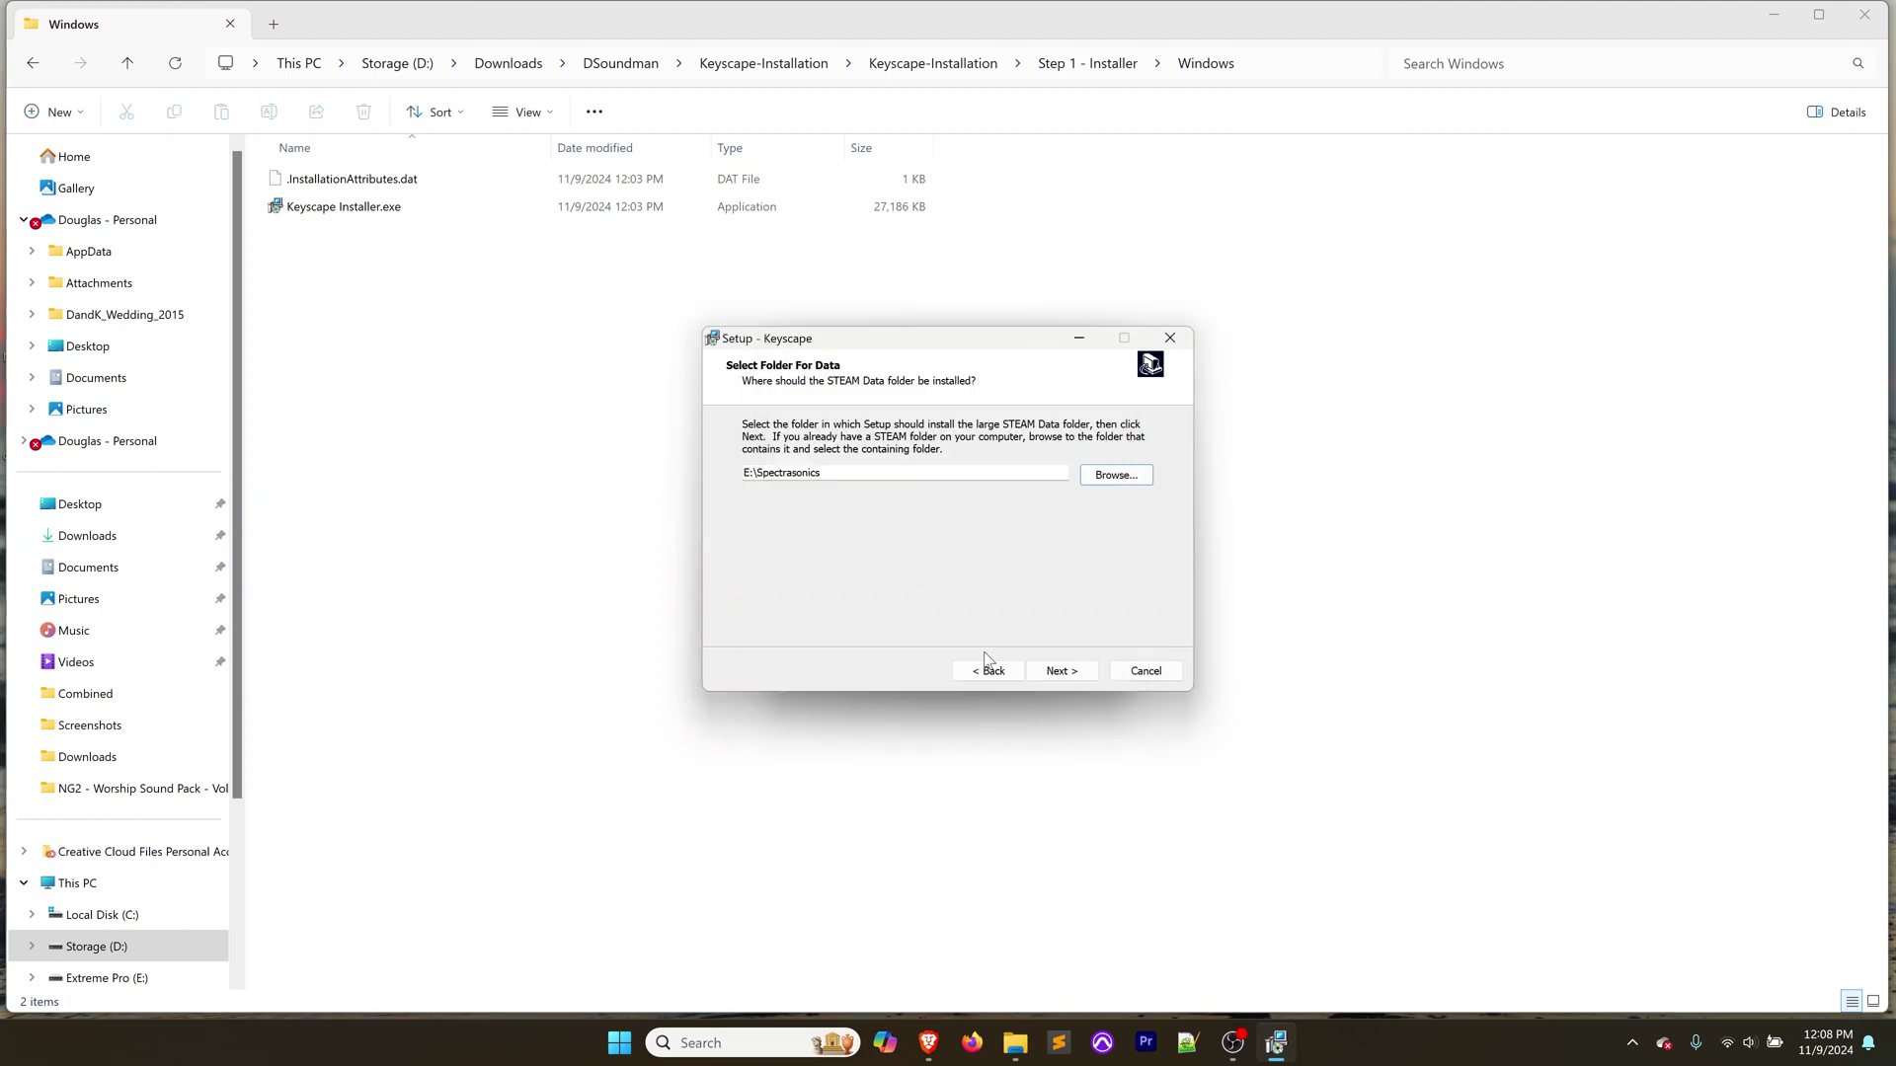
click(1068, 672)
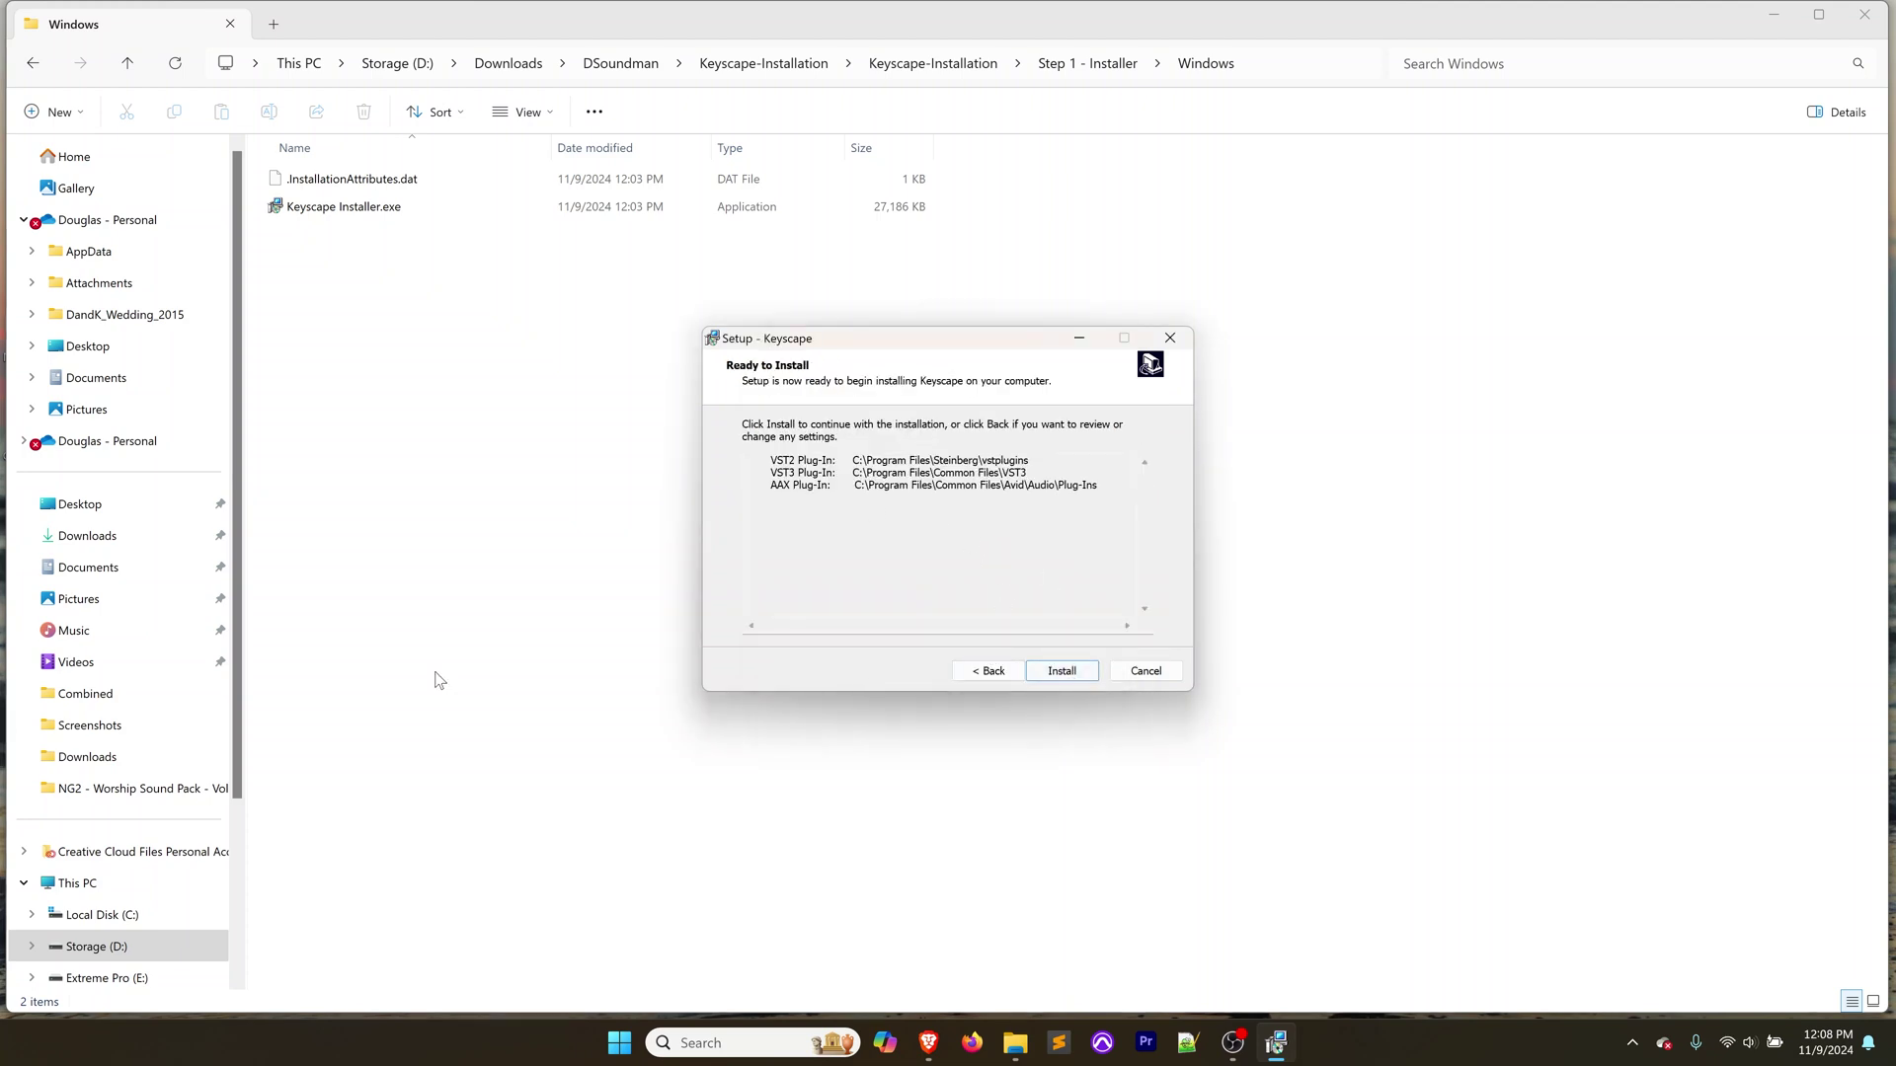
Check the Extreme Pro drive contents in File Explorer, then return to Keyscape Setup
scroll(121, 946, down, 3)
click(125, 753)
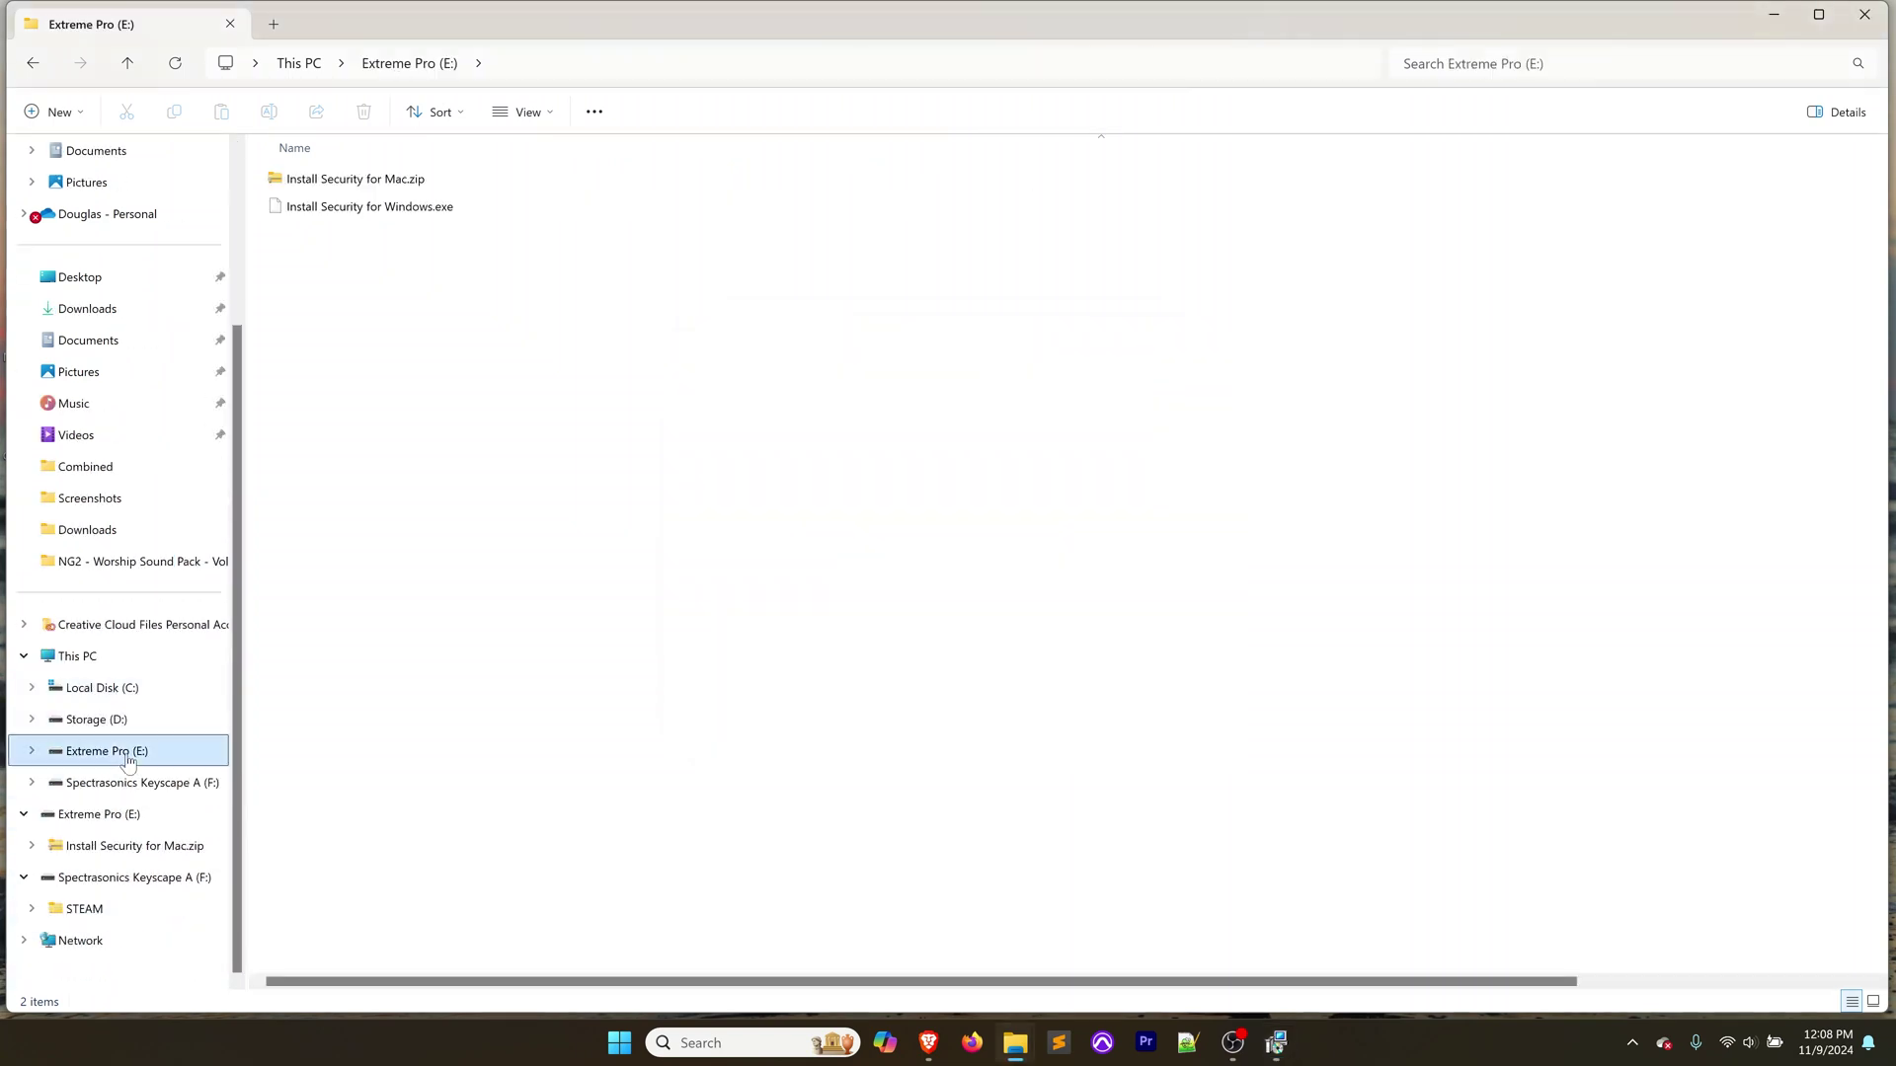
click(1276, 1042)
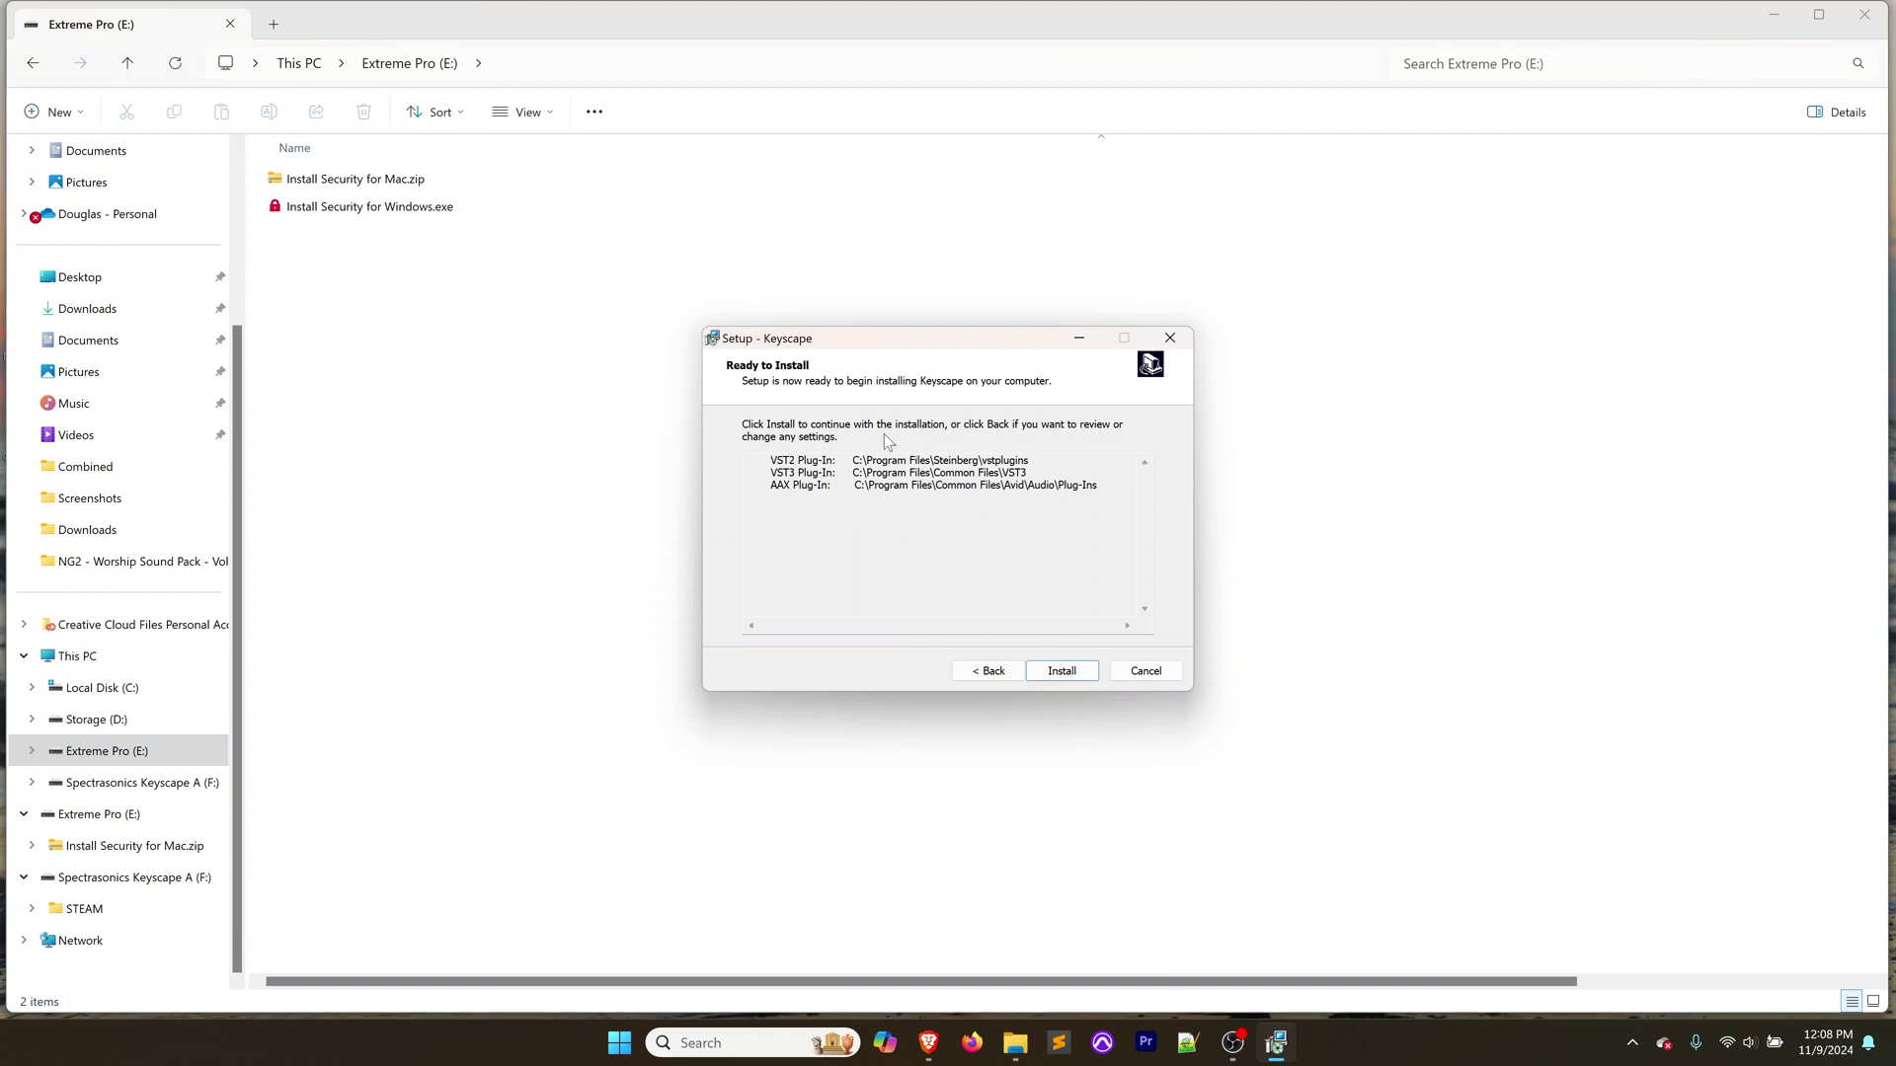
Start installing Keyscape, choosing and confirming the Full installation
click(1071, 677)
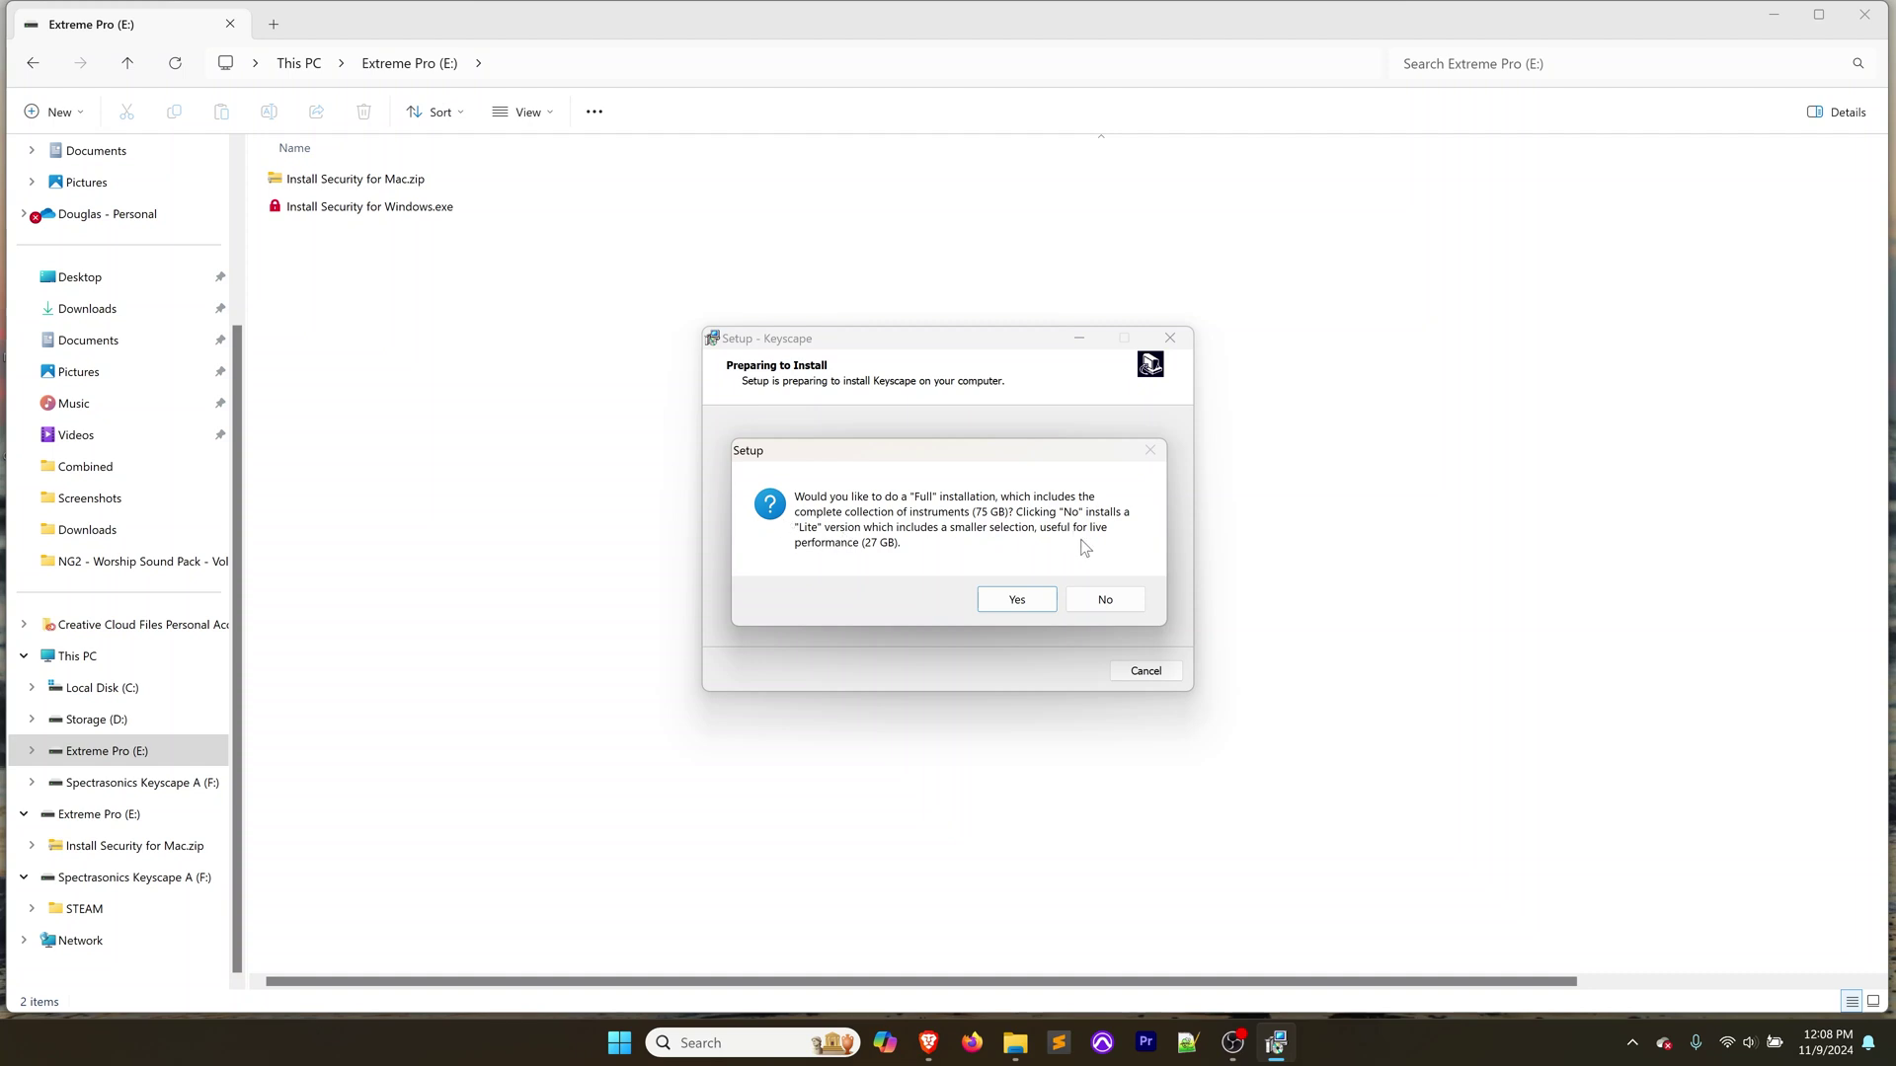
click(1123, 604)
click(1017, 602)
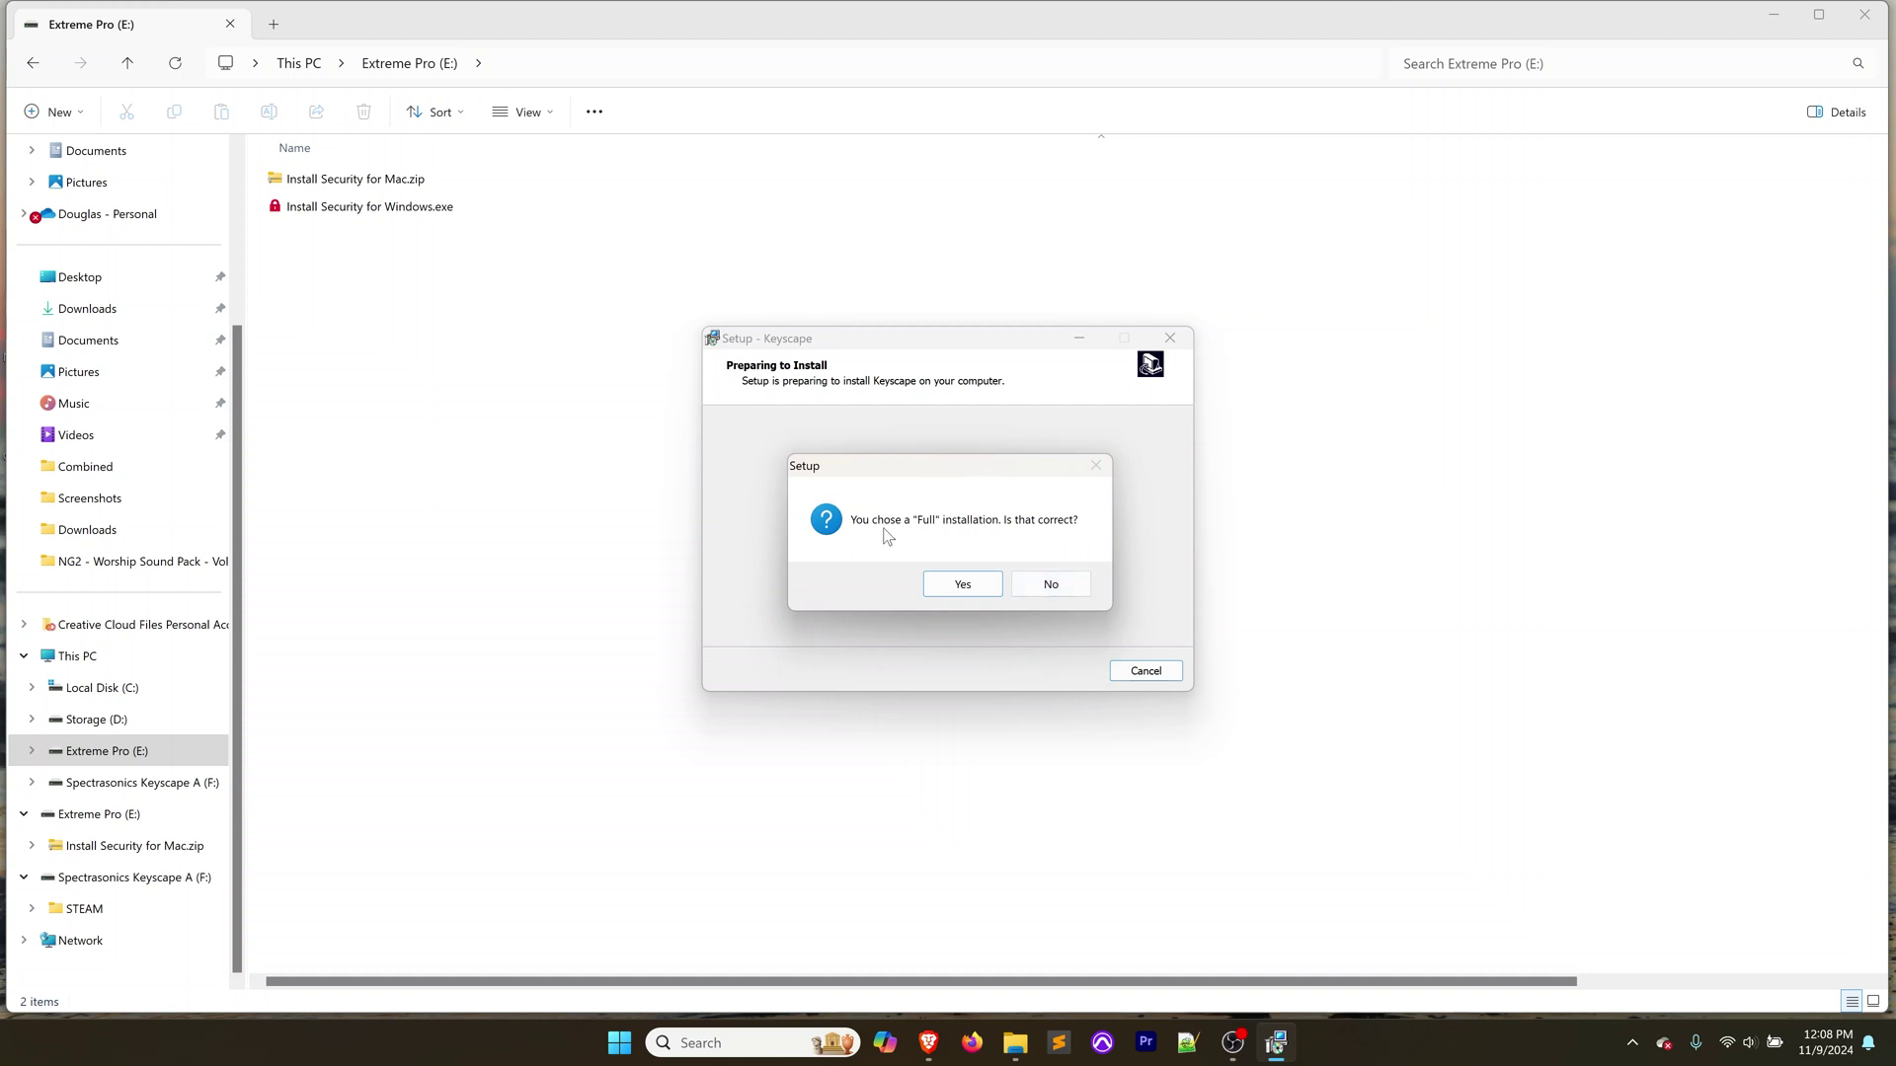
click(963, 586)
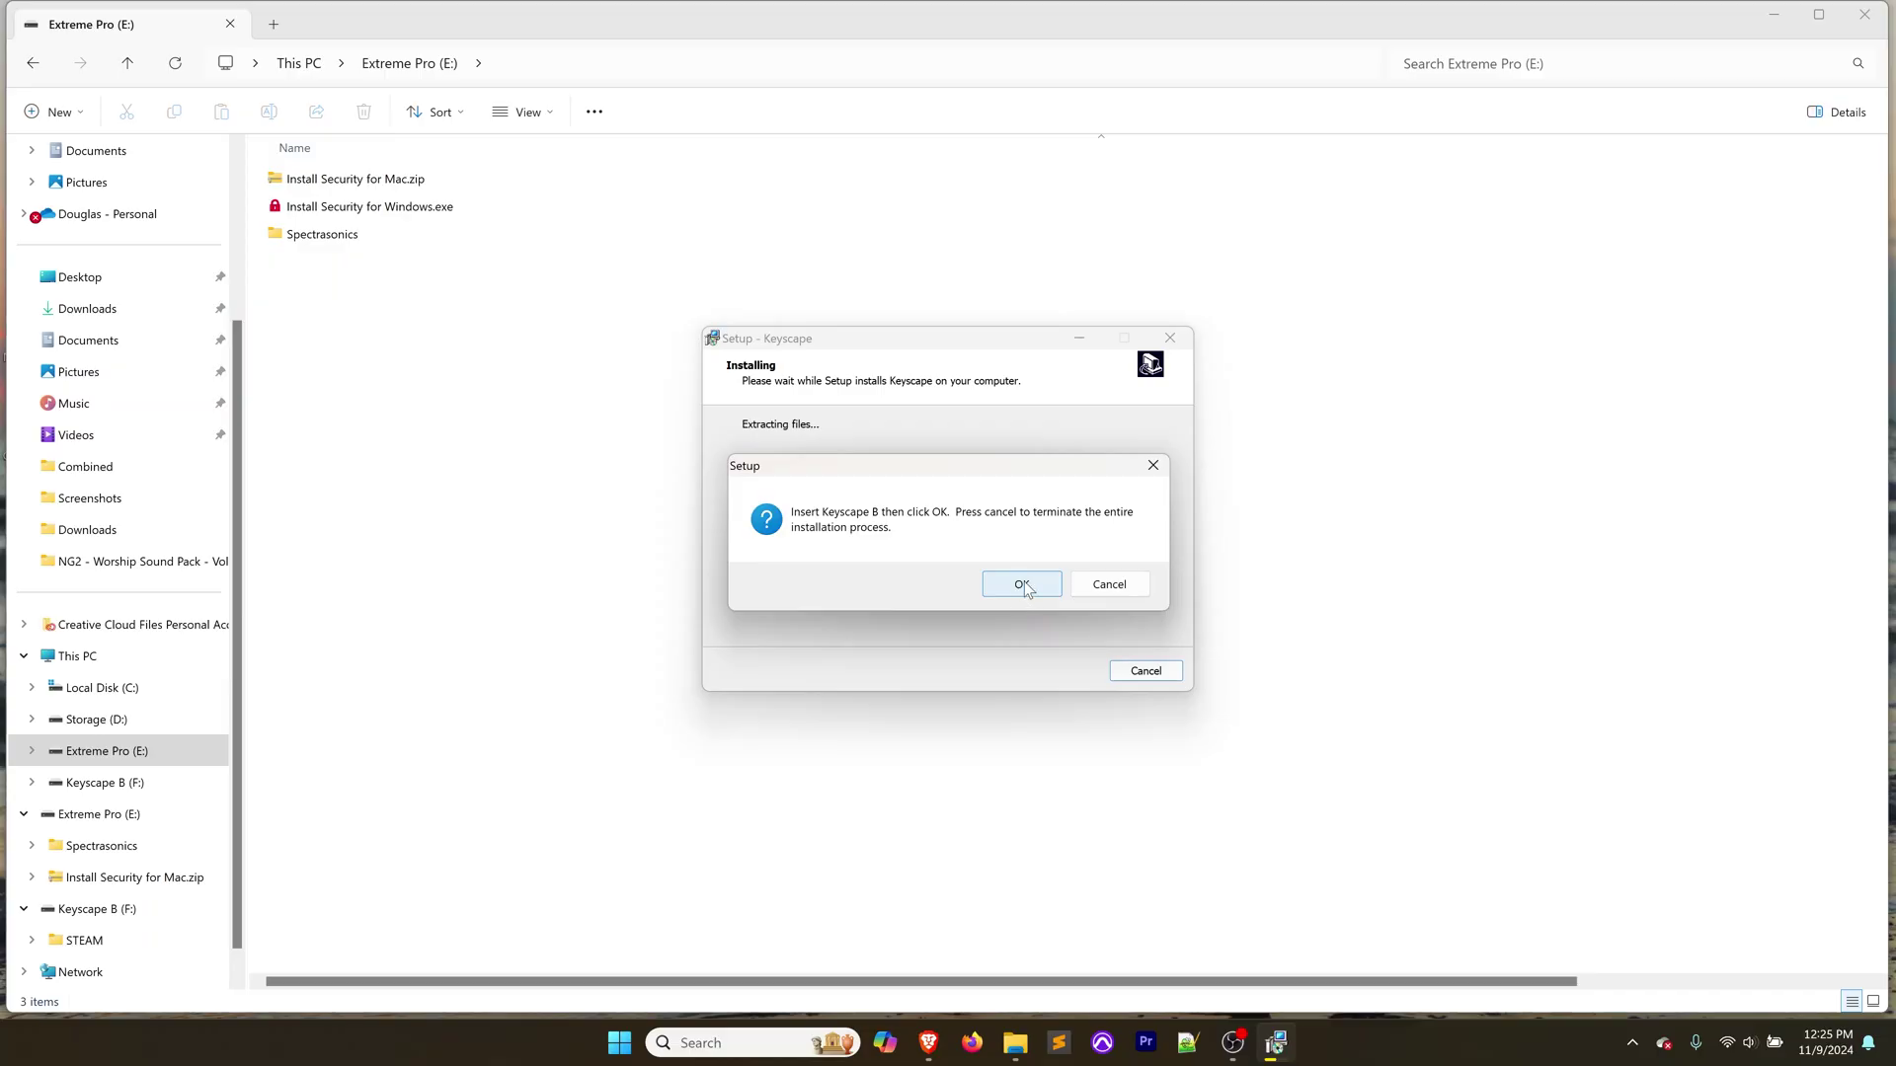
Continue with the Keyscape B drive, finish setup, and bring the downloads folder window forward
click(1022, 585)
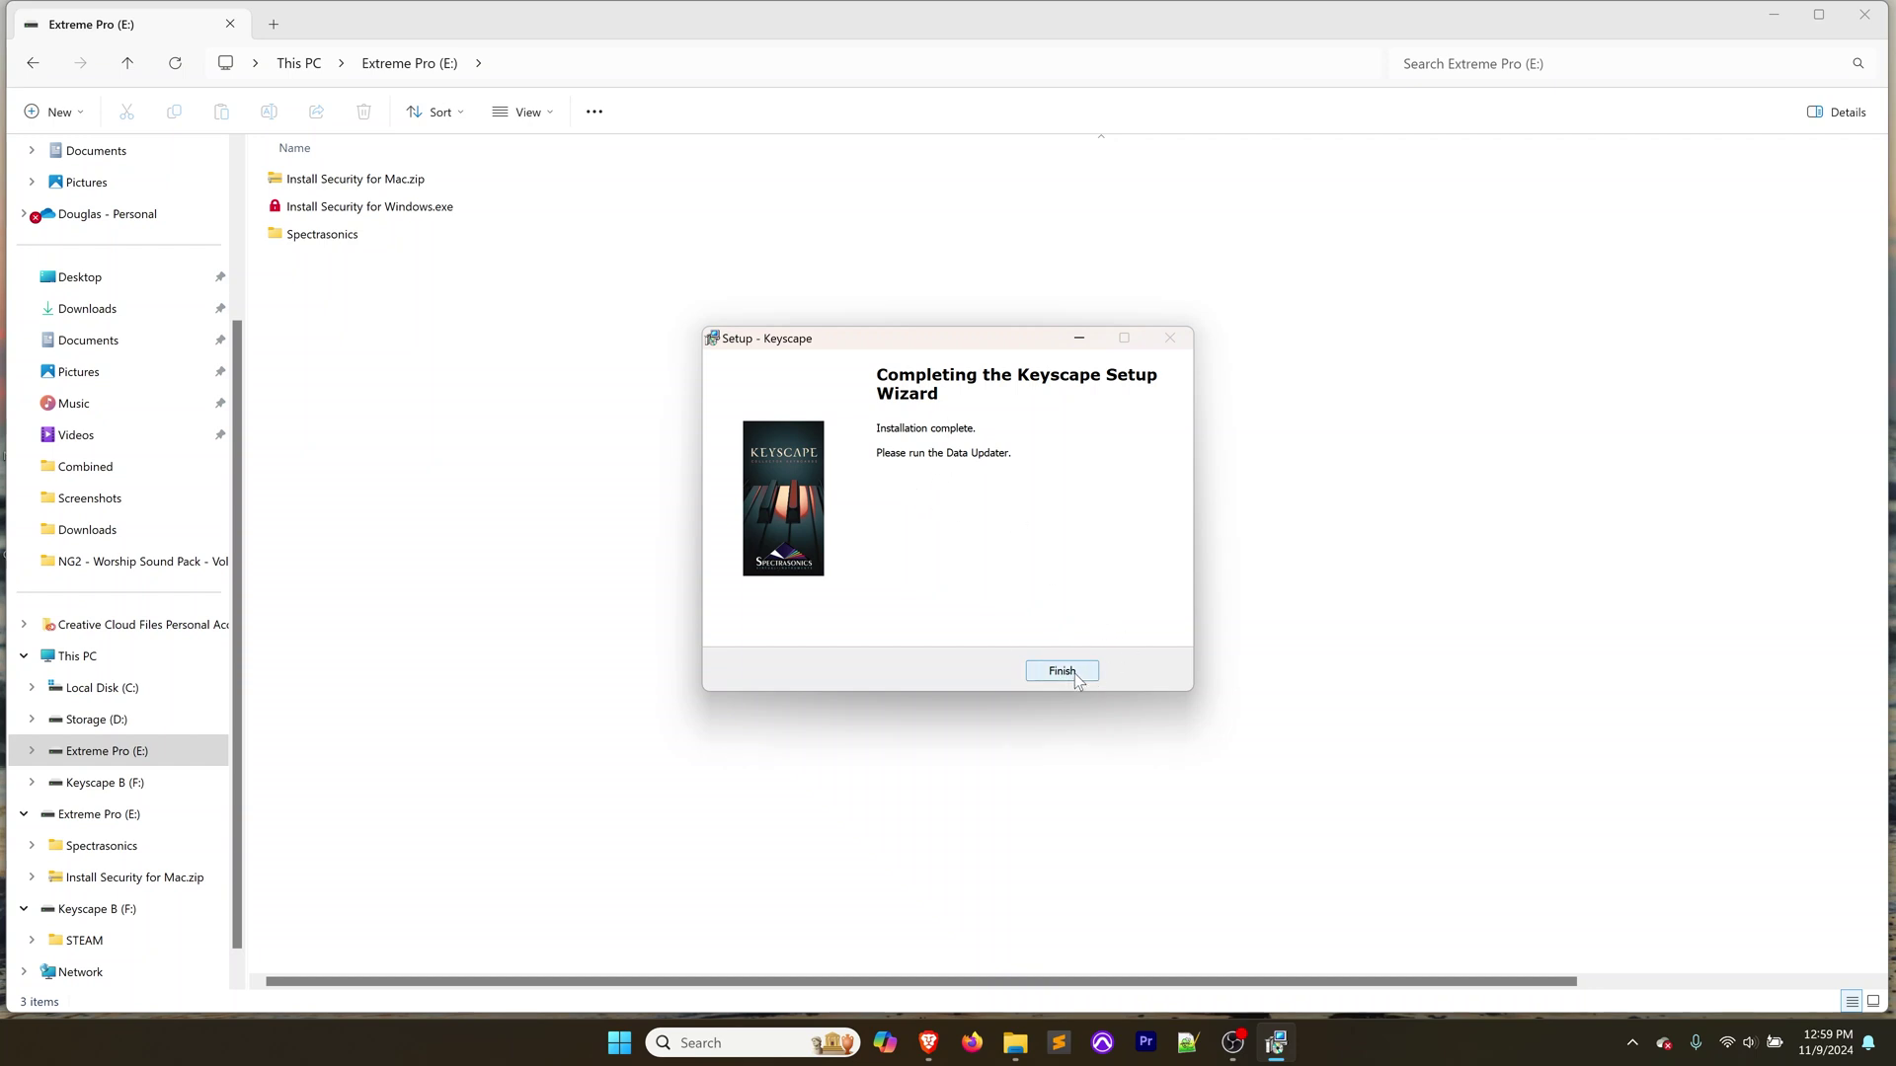
click(1075, 674)
drag(334, 21, 453, 279)
click(381, 218)
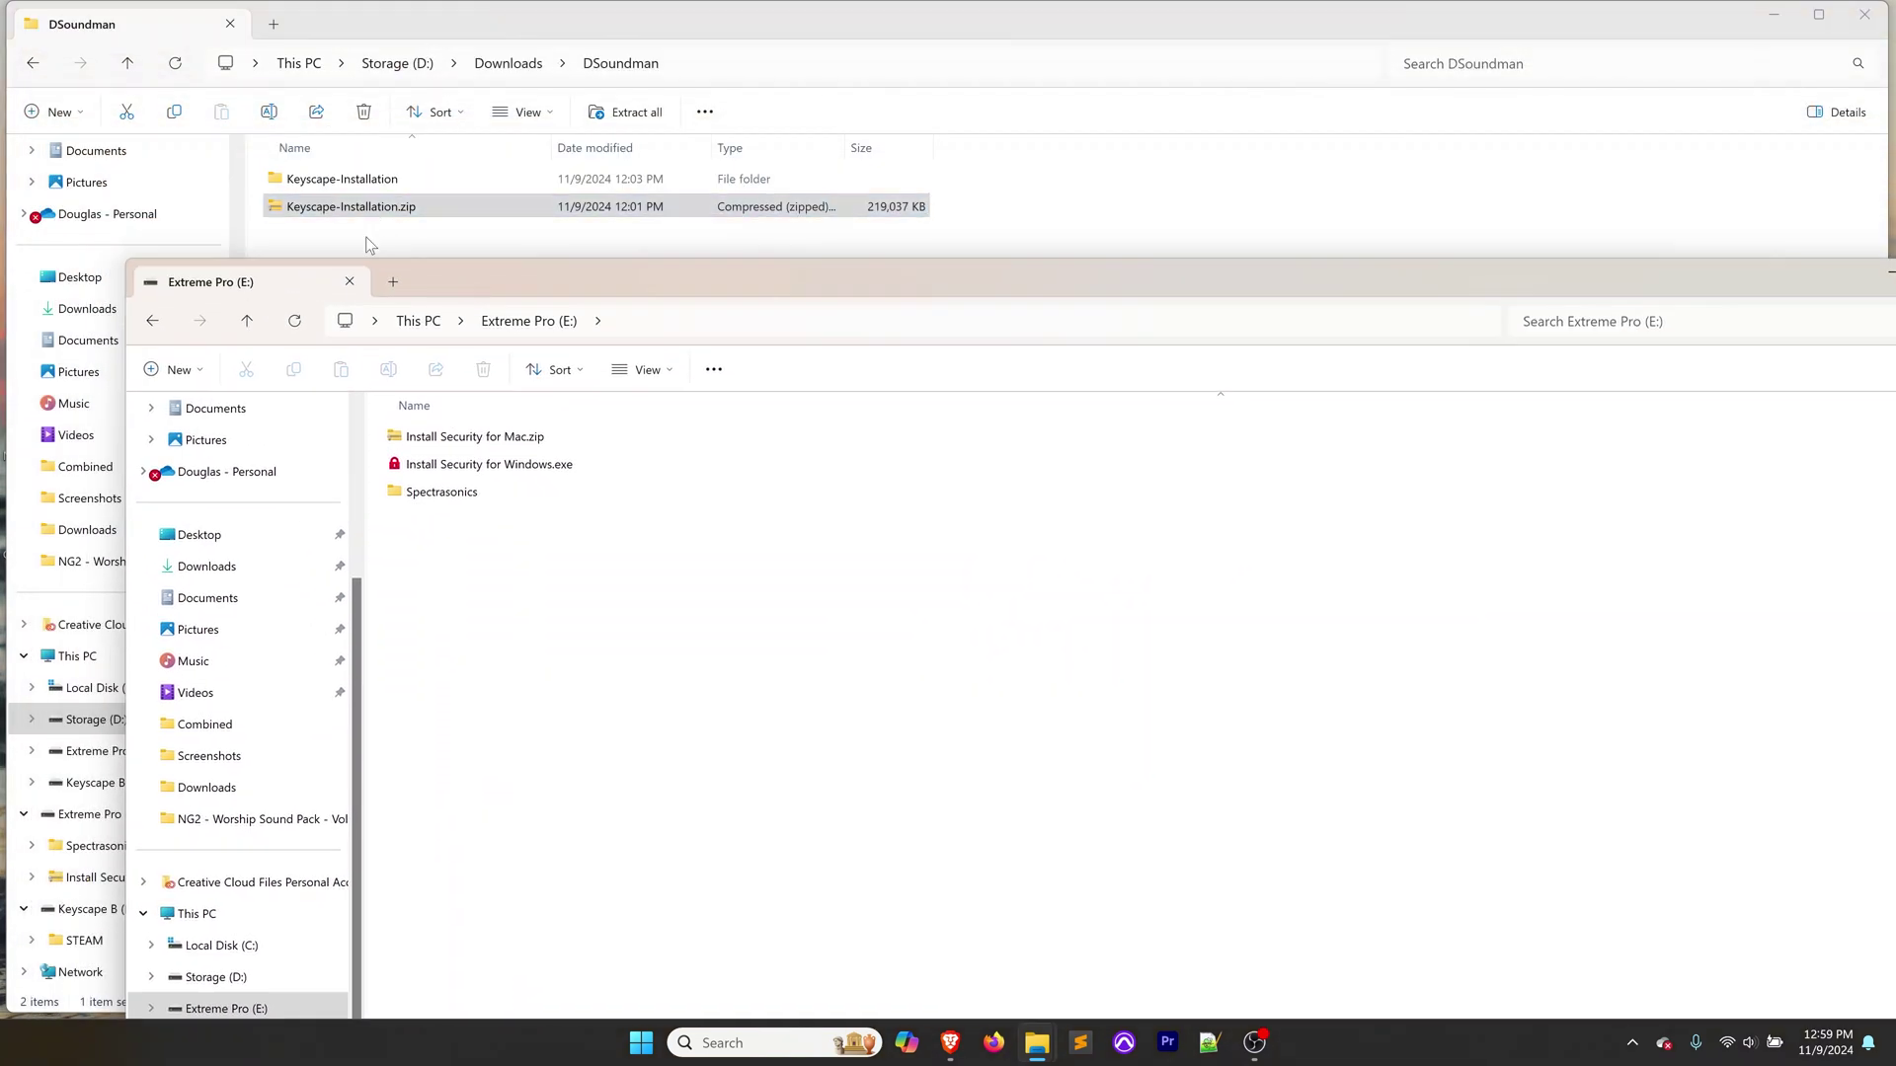
Launch Keyscape Data Updater.exe from Keyscape-Installation\Keyscape-Installation\Step 2 - Data Updater\Windows
double_click(340, 178)
double_click(339, 179)
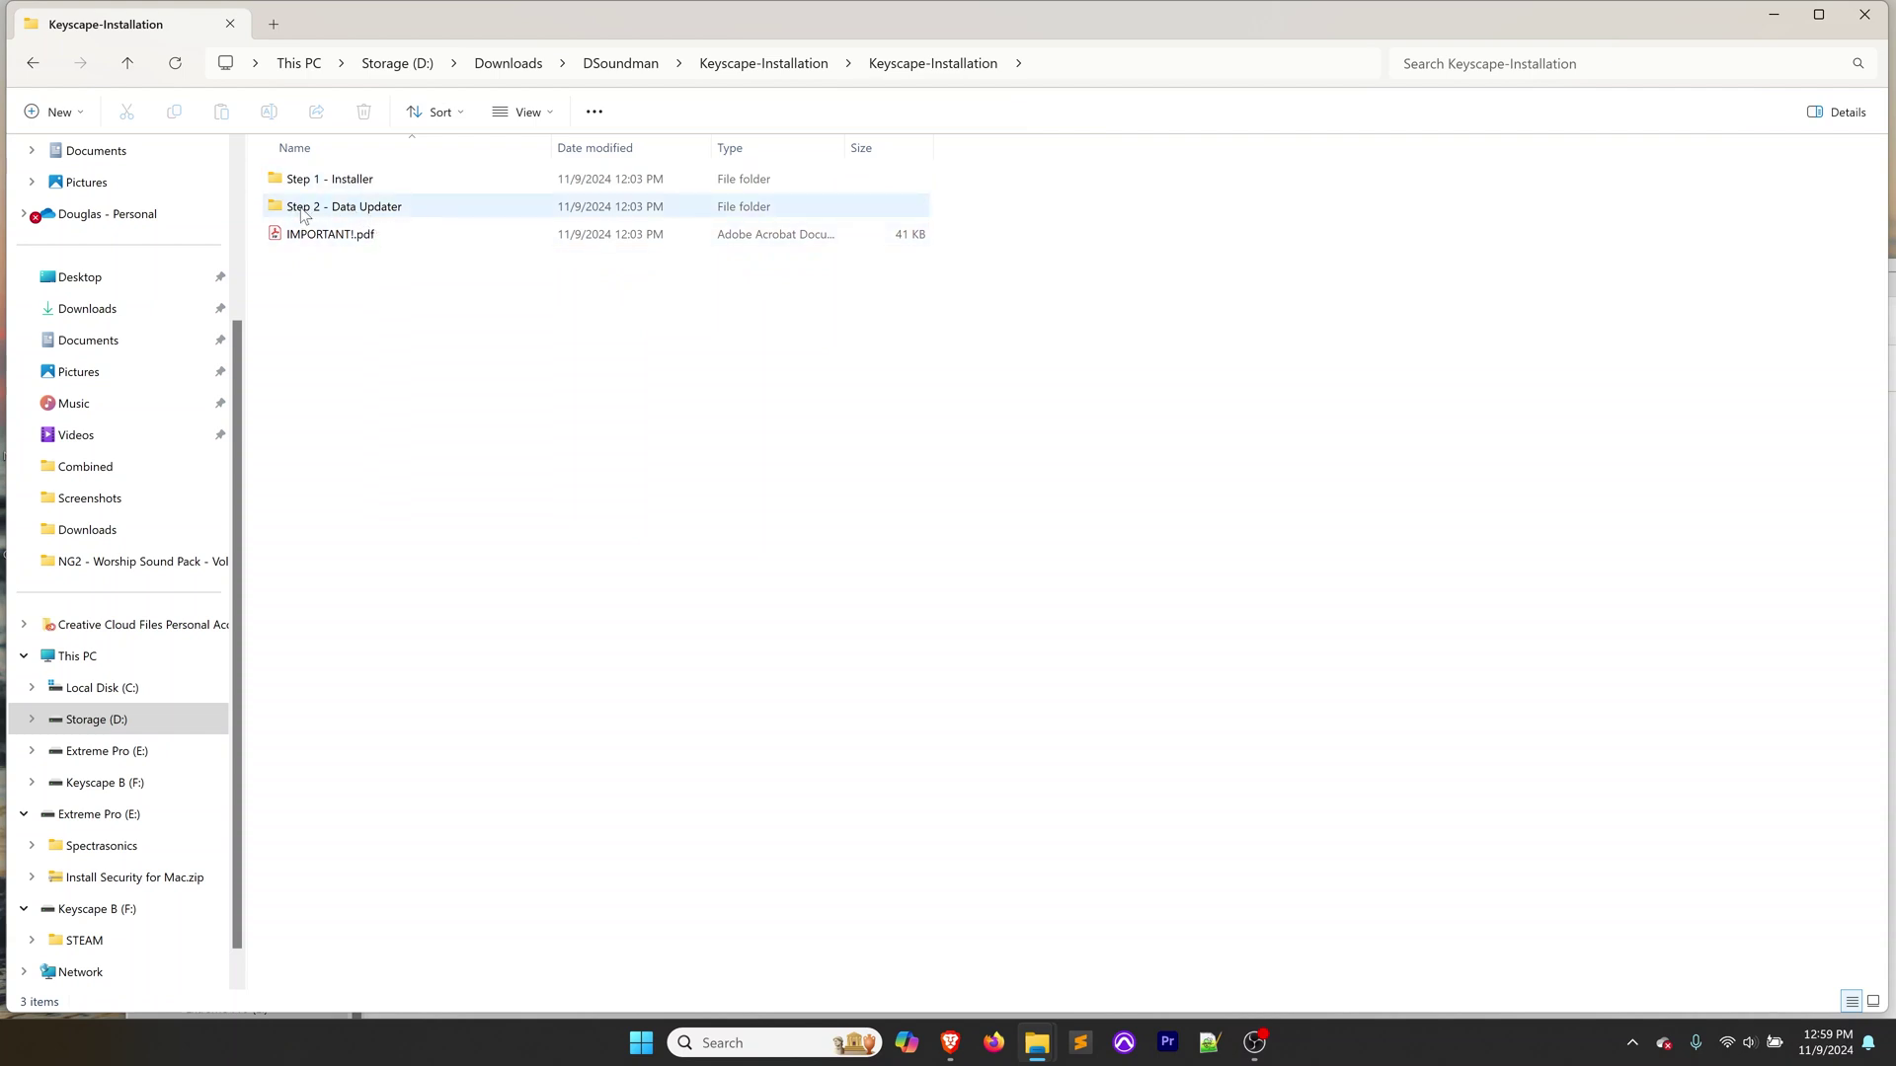
double_click(361, 207)
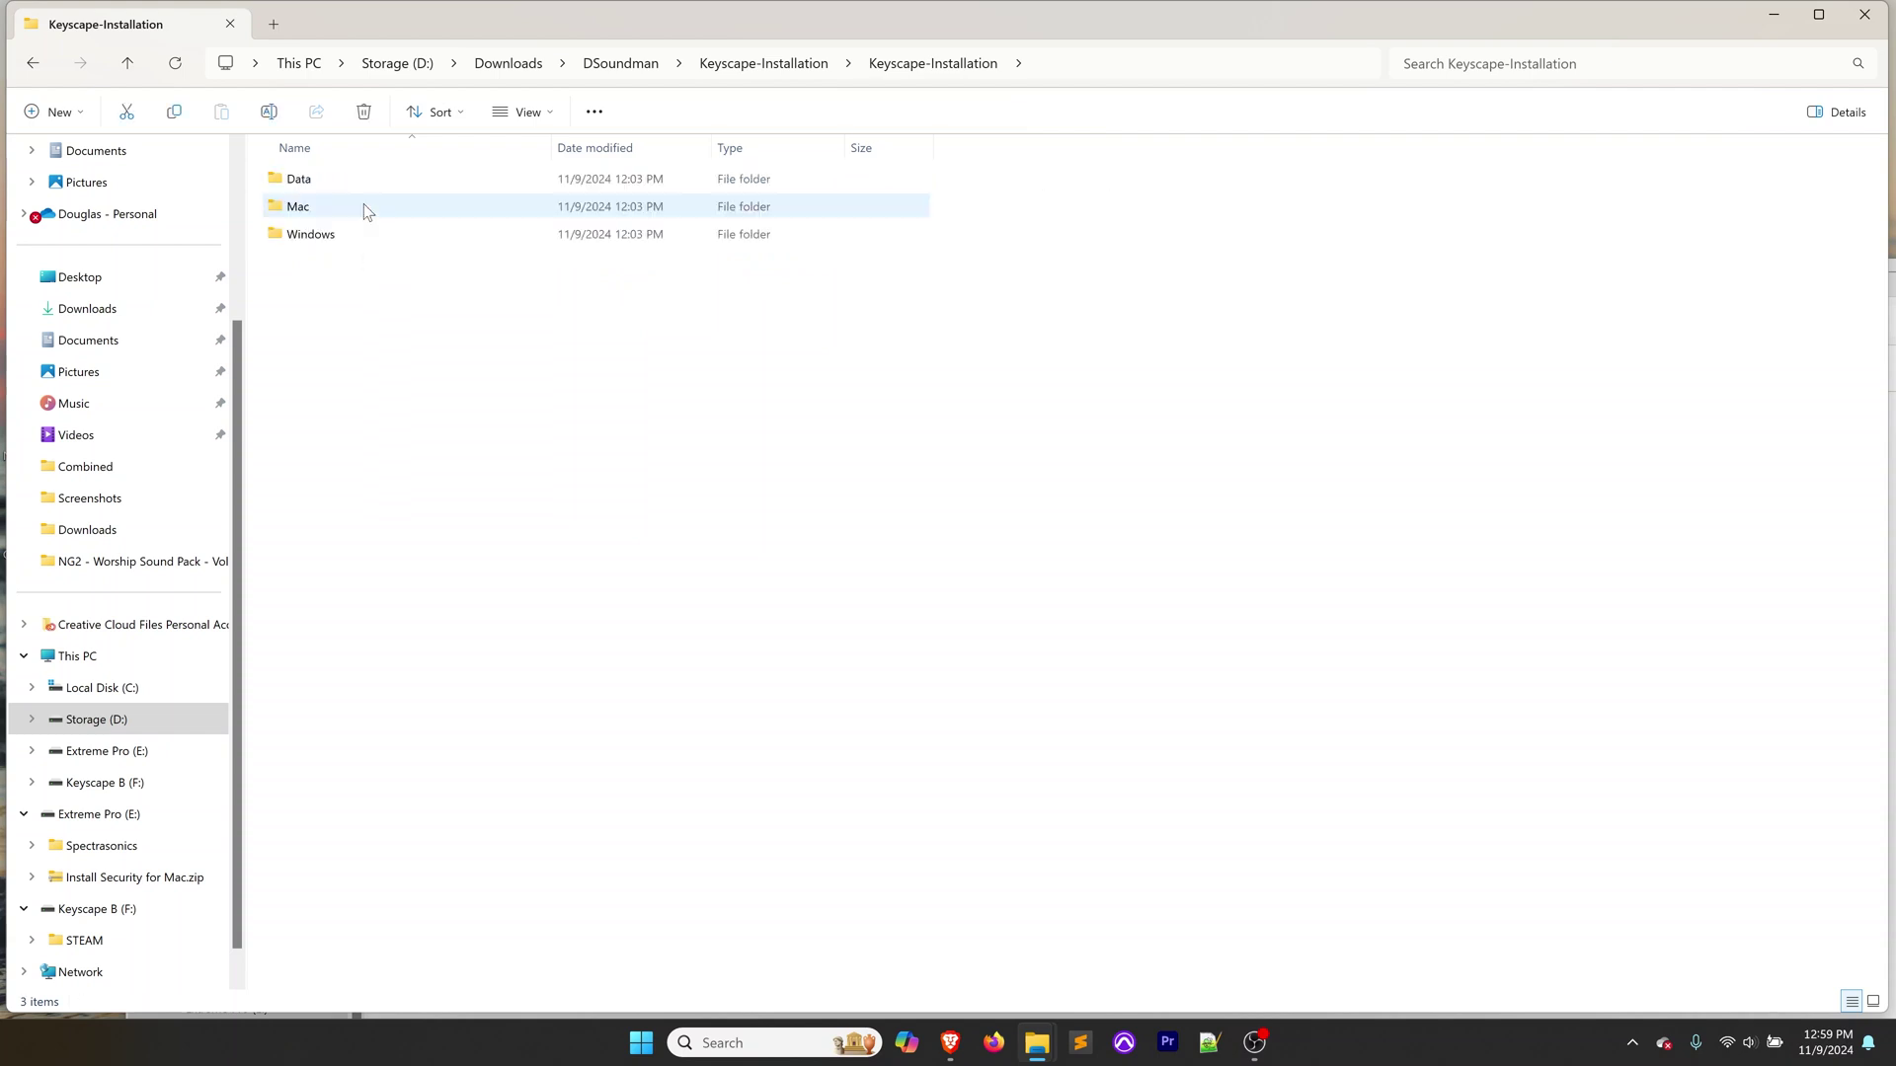
double_click(304, 237)
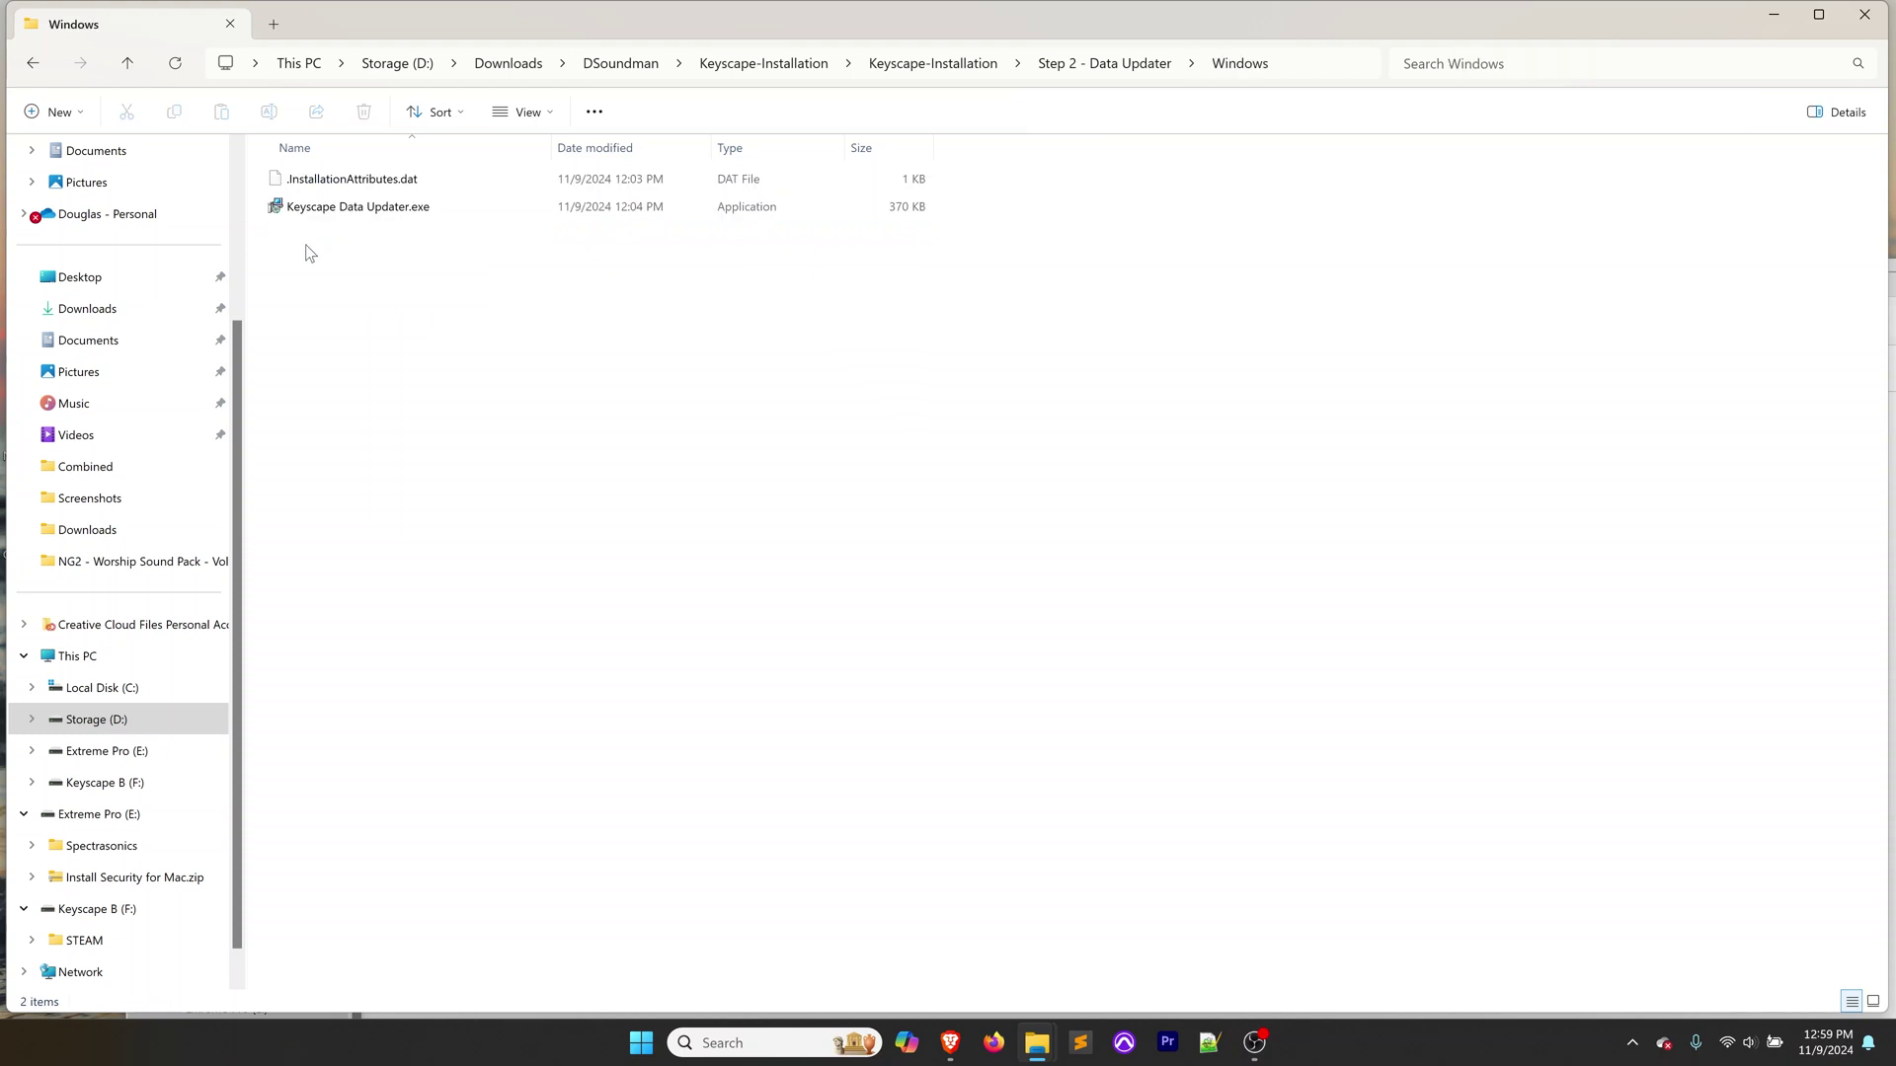
double_click(361, 207)
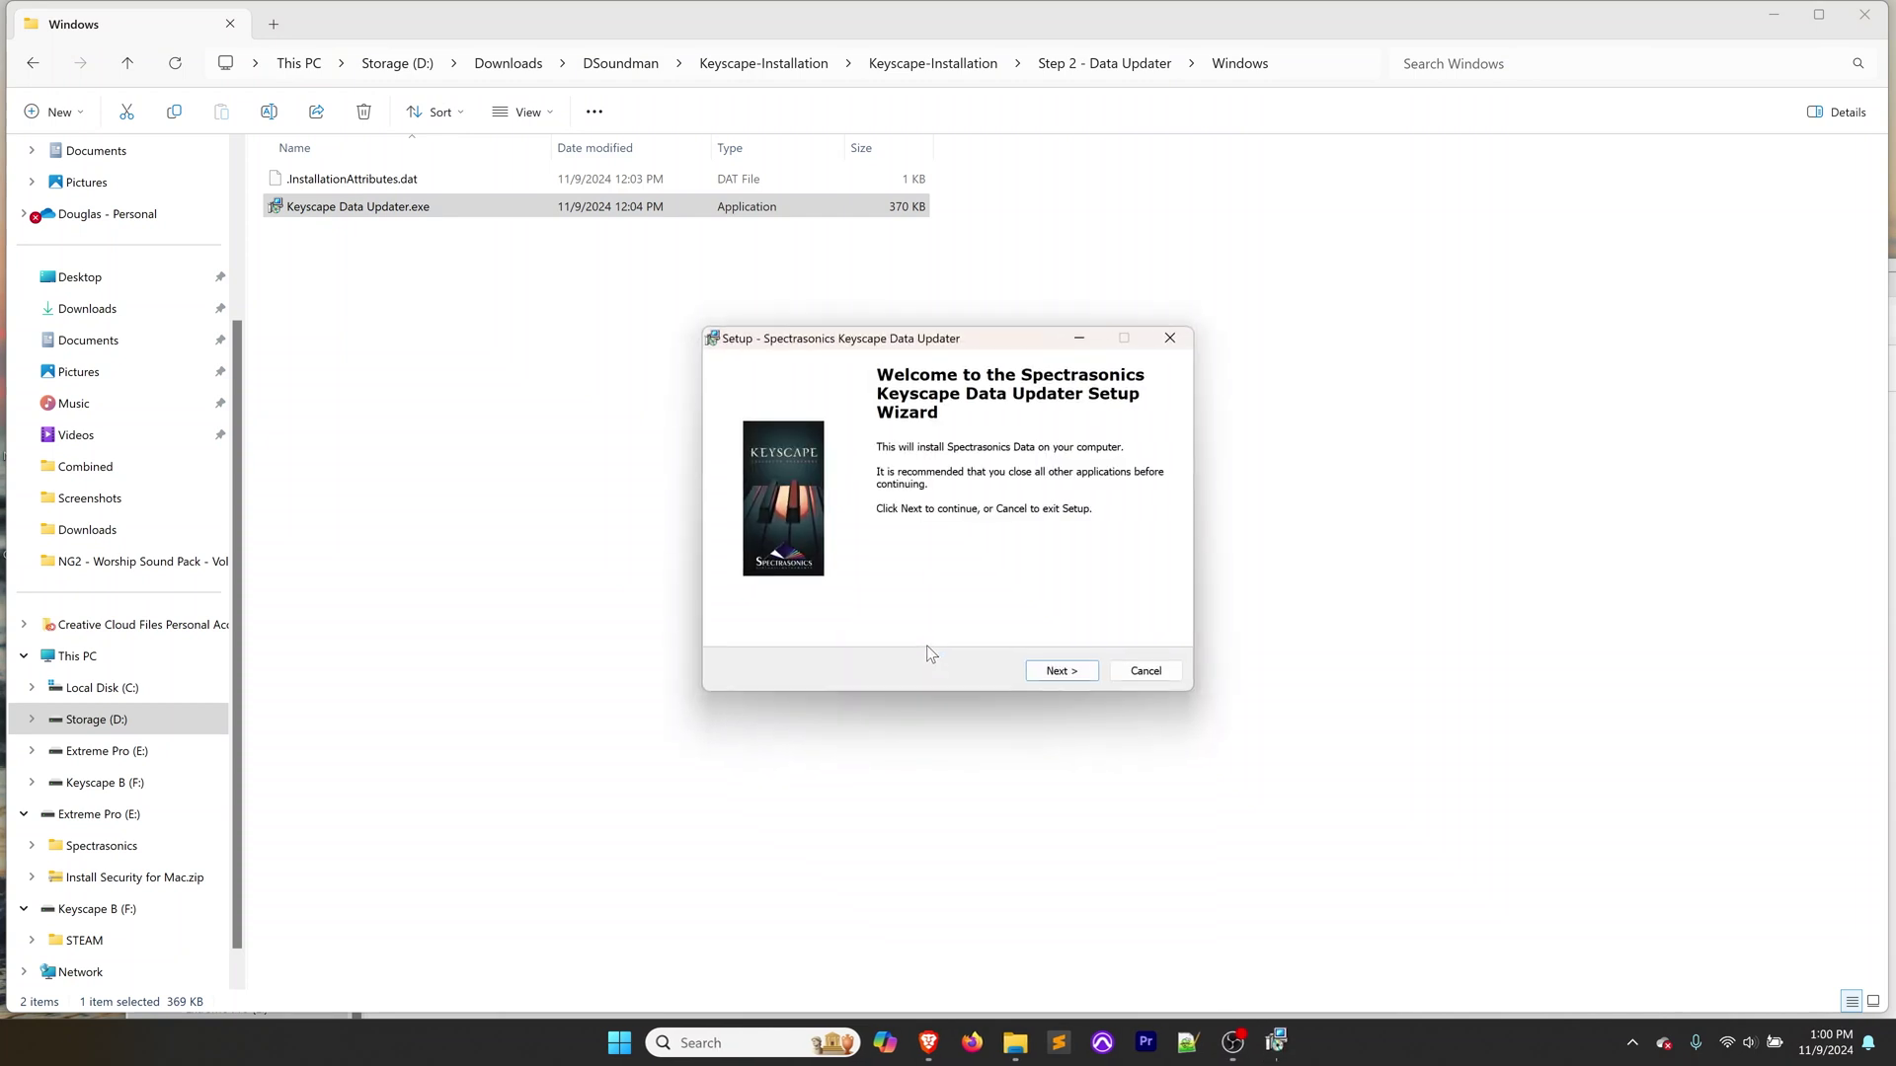
Accept the updater license, set the data folder to E:\Spectrasonics\STEAM, and start installing
click(1070, 671)
click(842, 617)
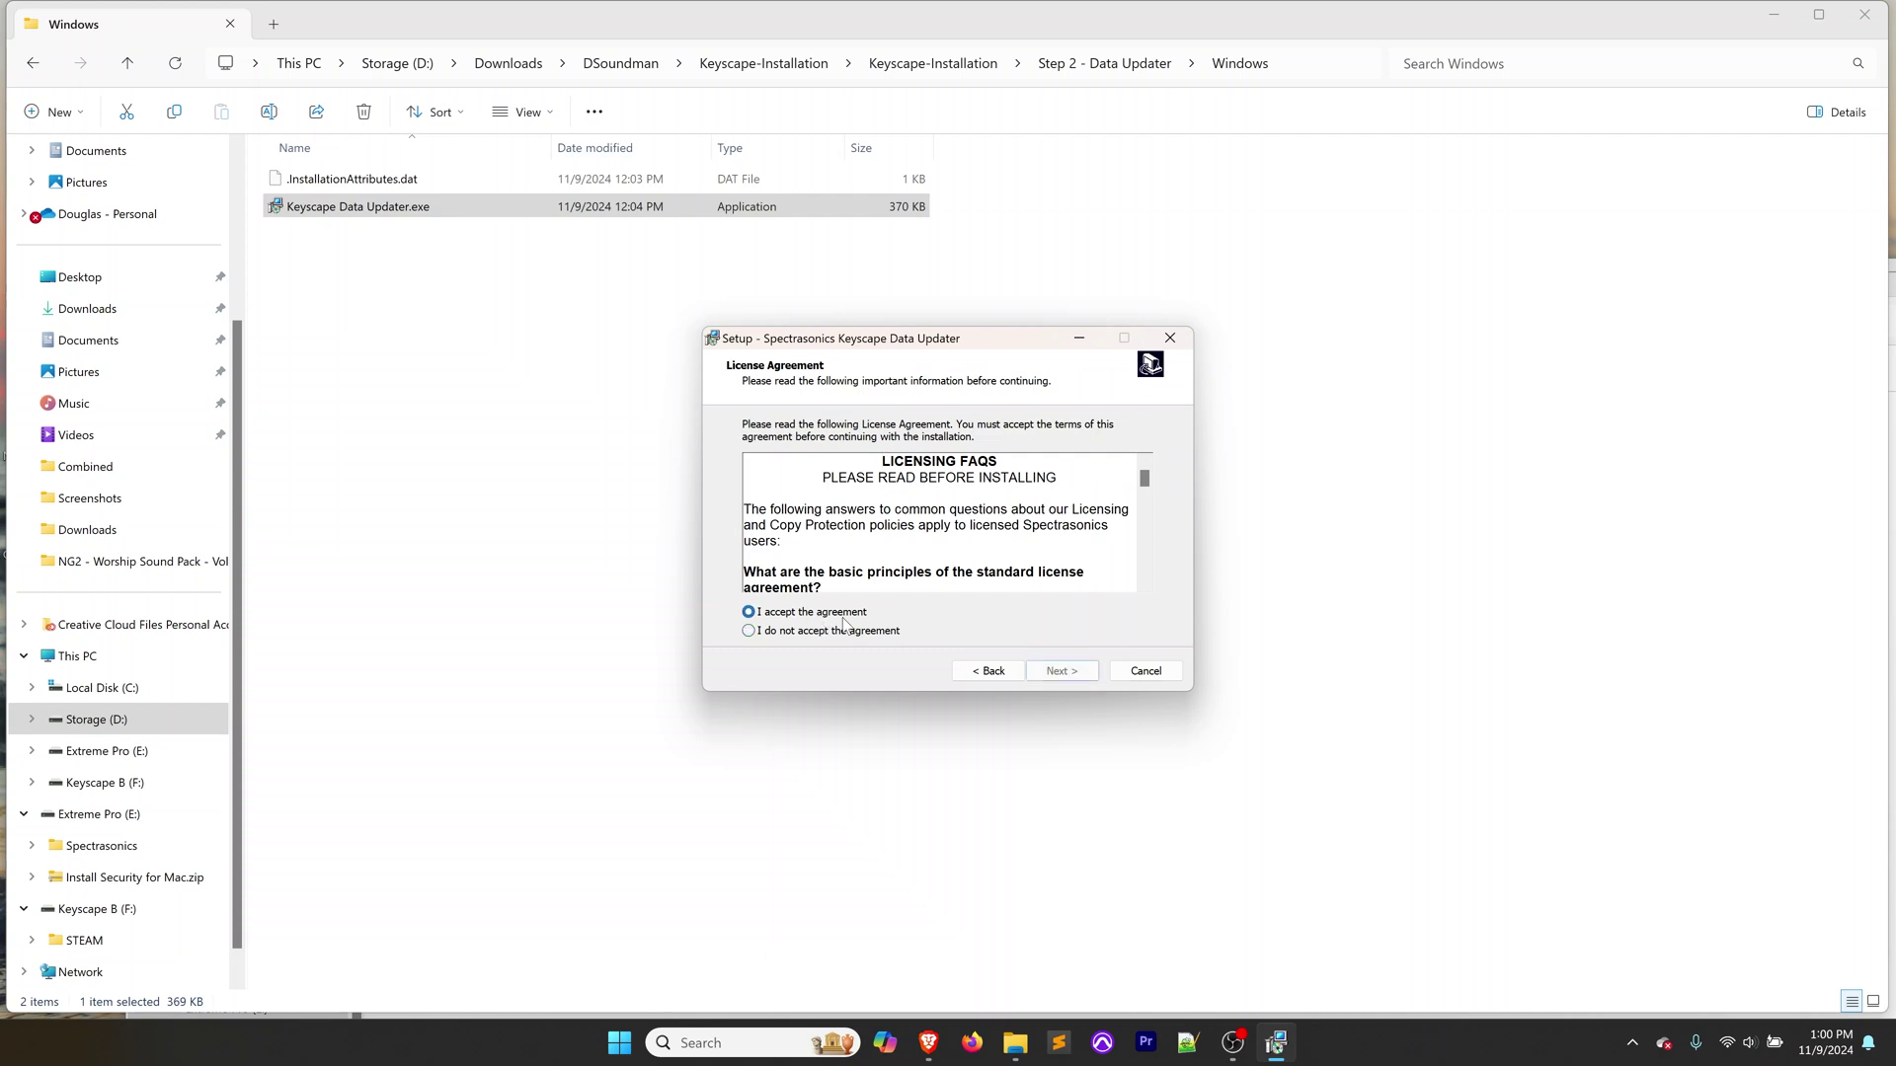
click(1081, 671)
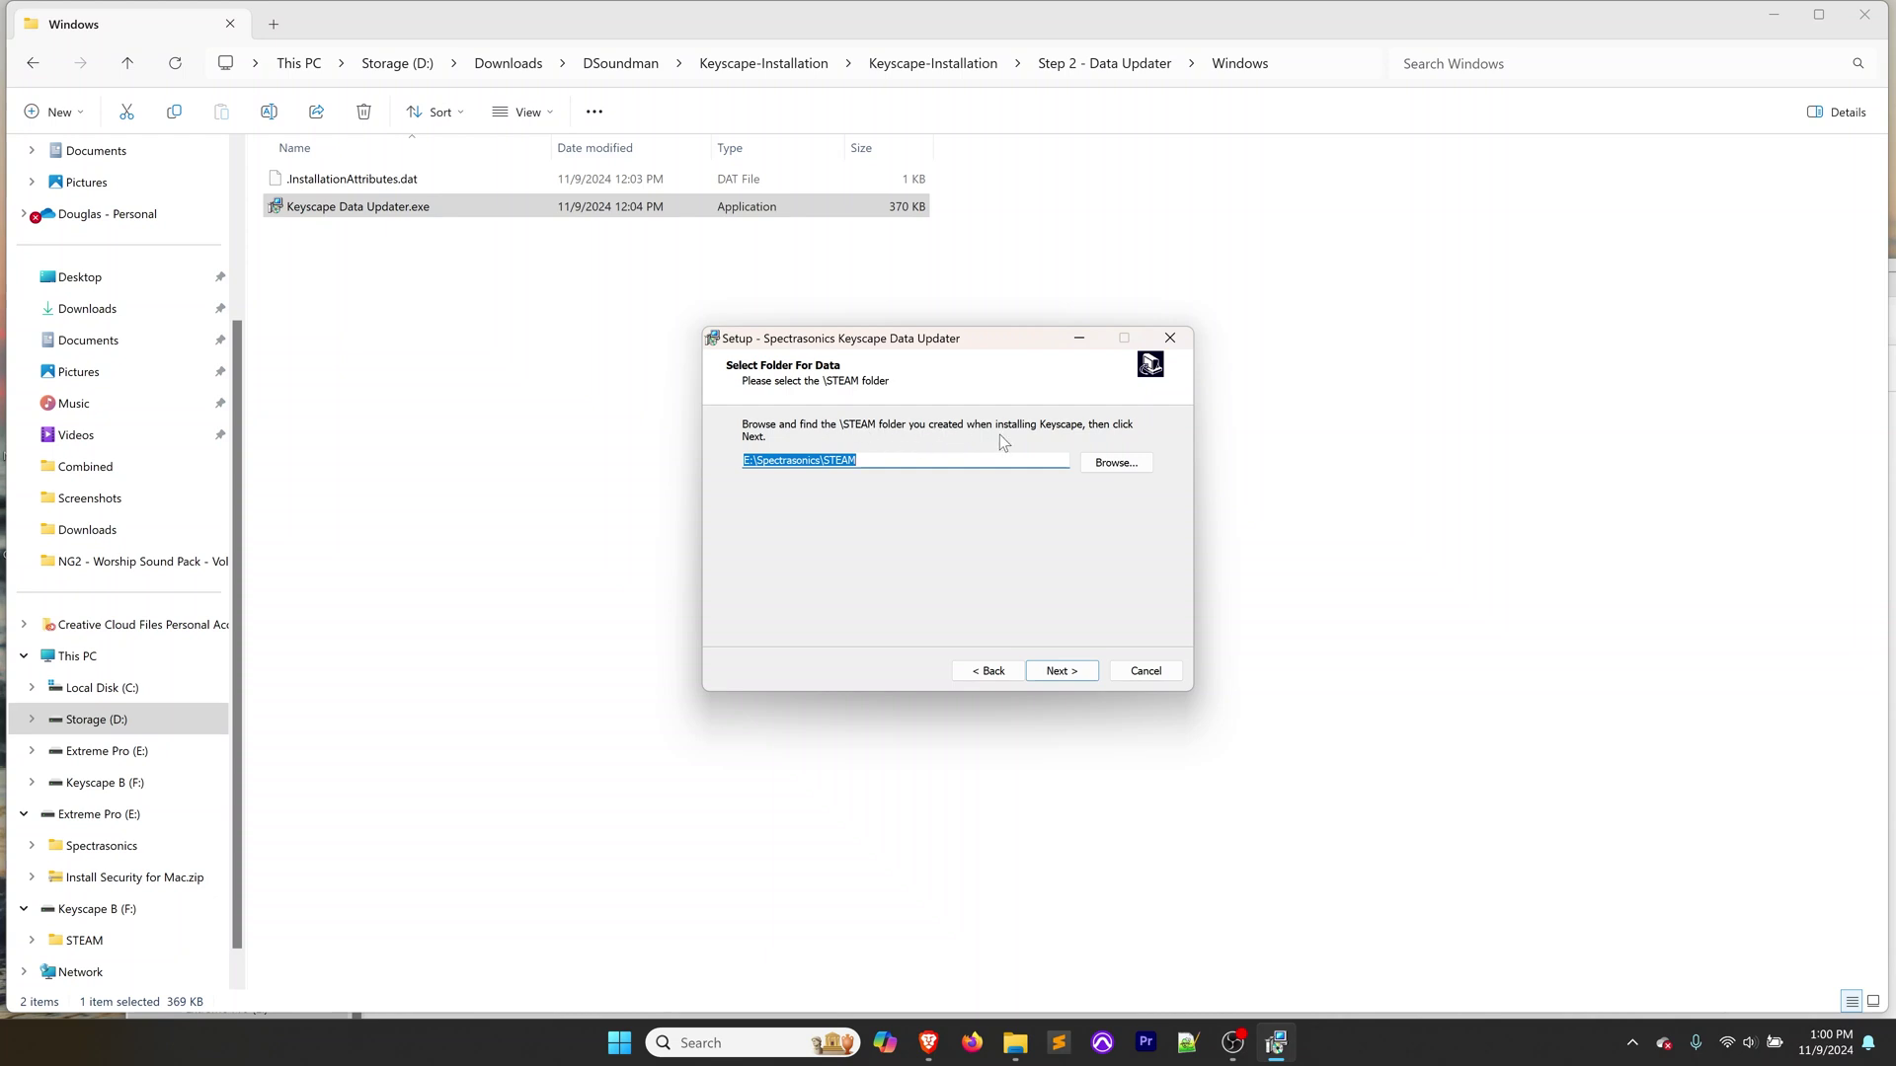
click(1116, 464)
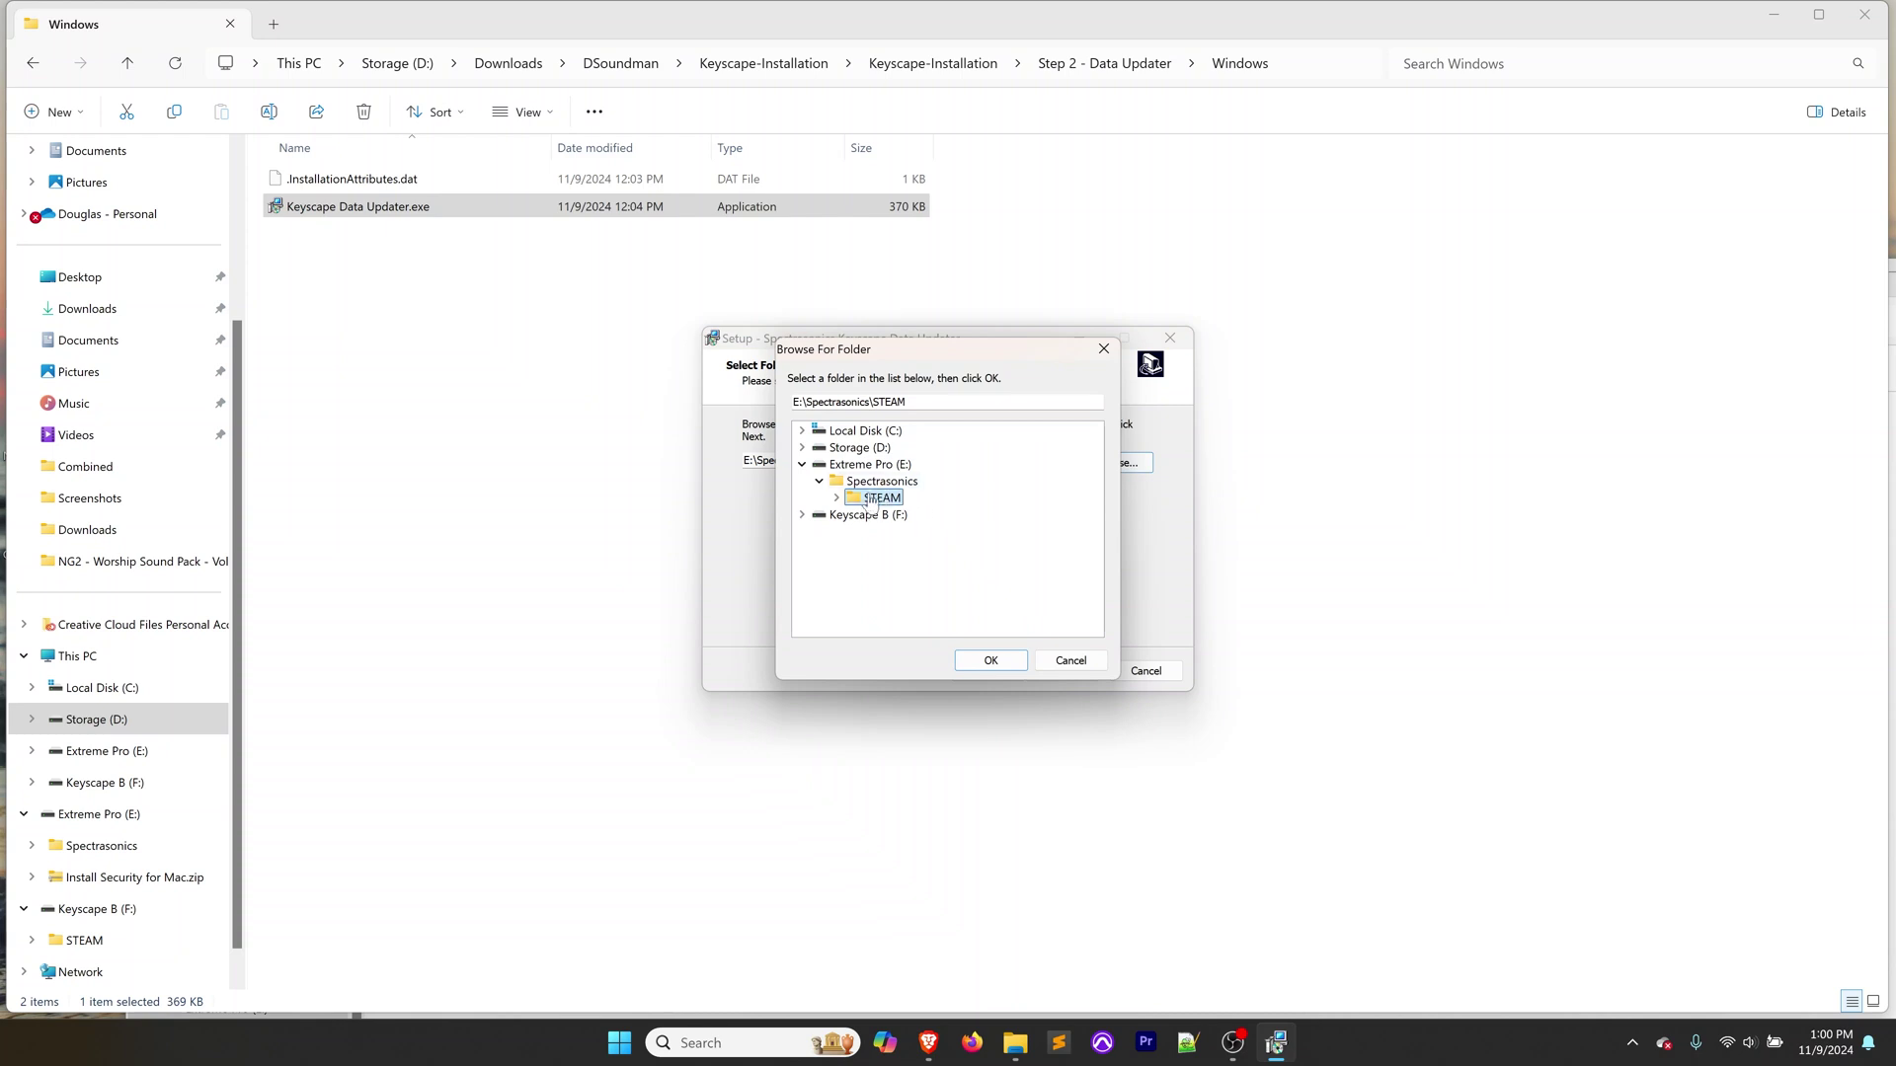
click(999, 660)
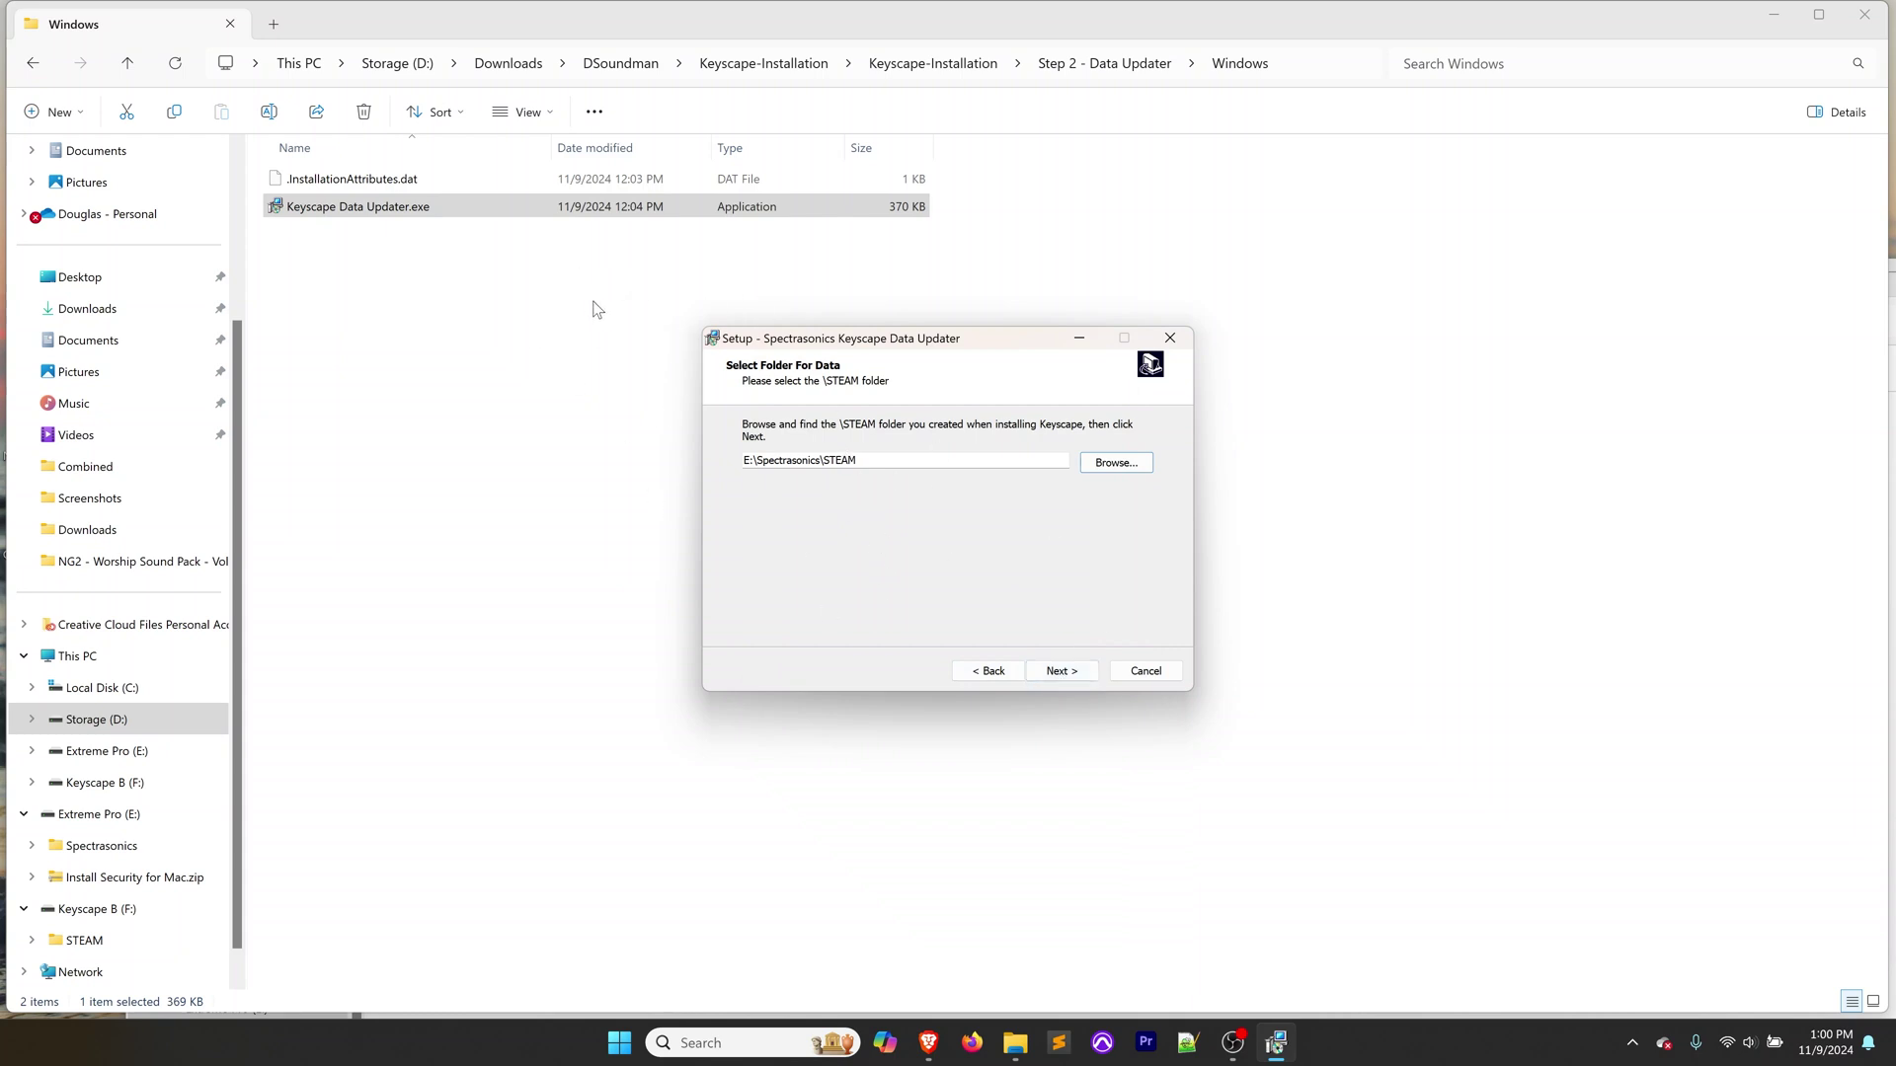
click(1085, 680)
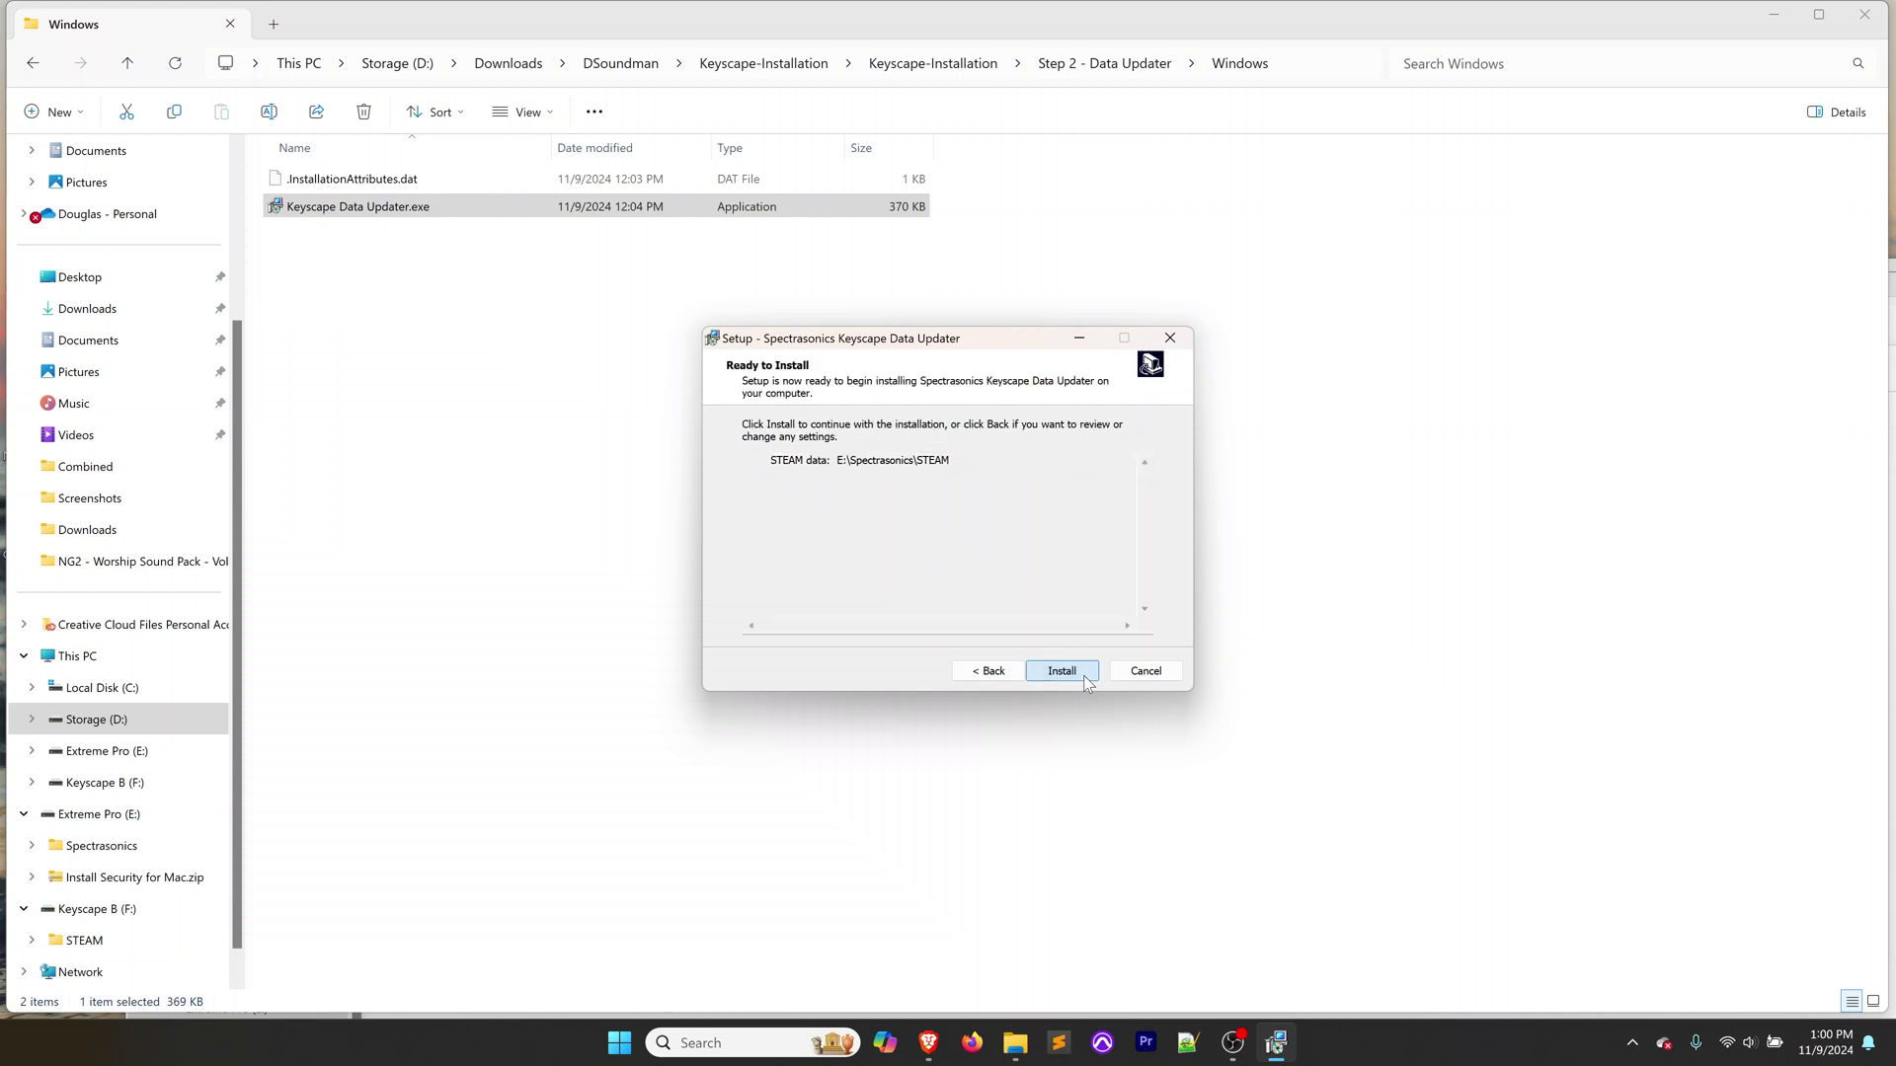
click(1080, 672)
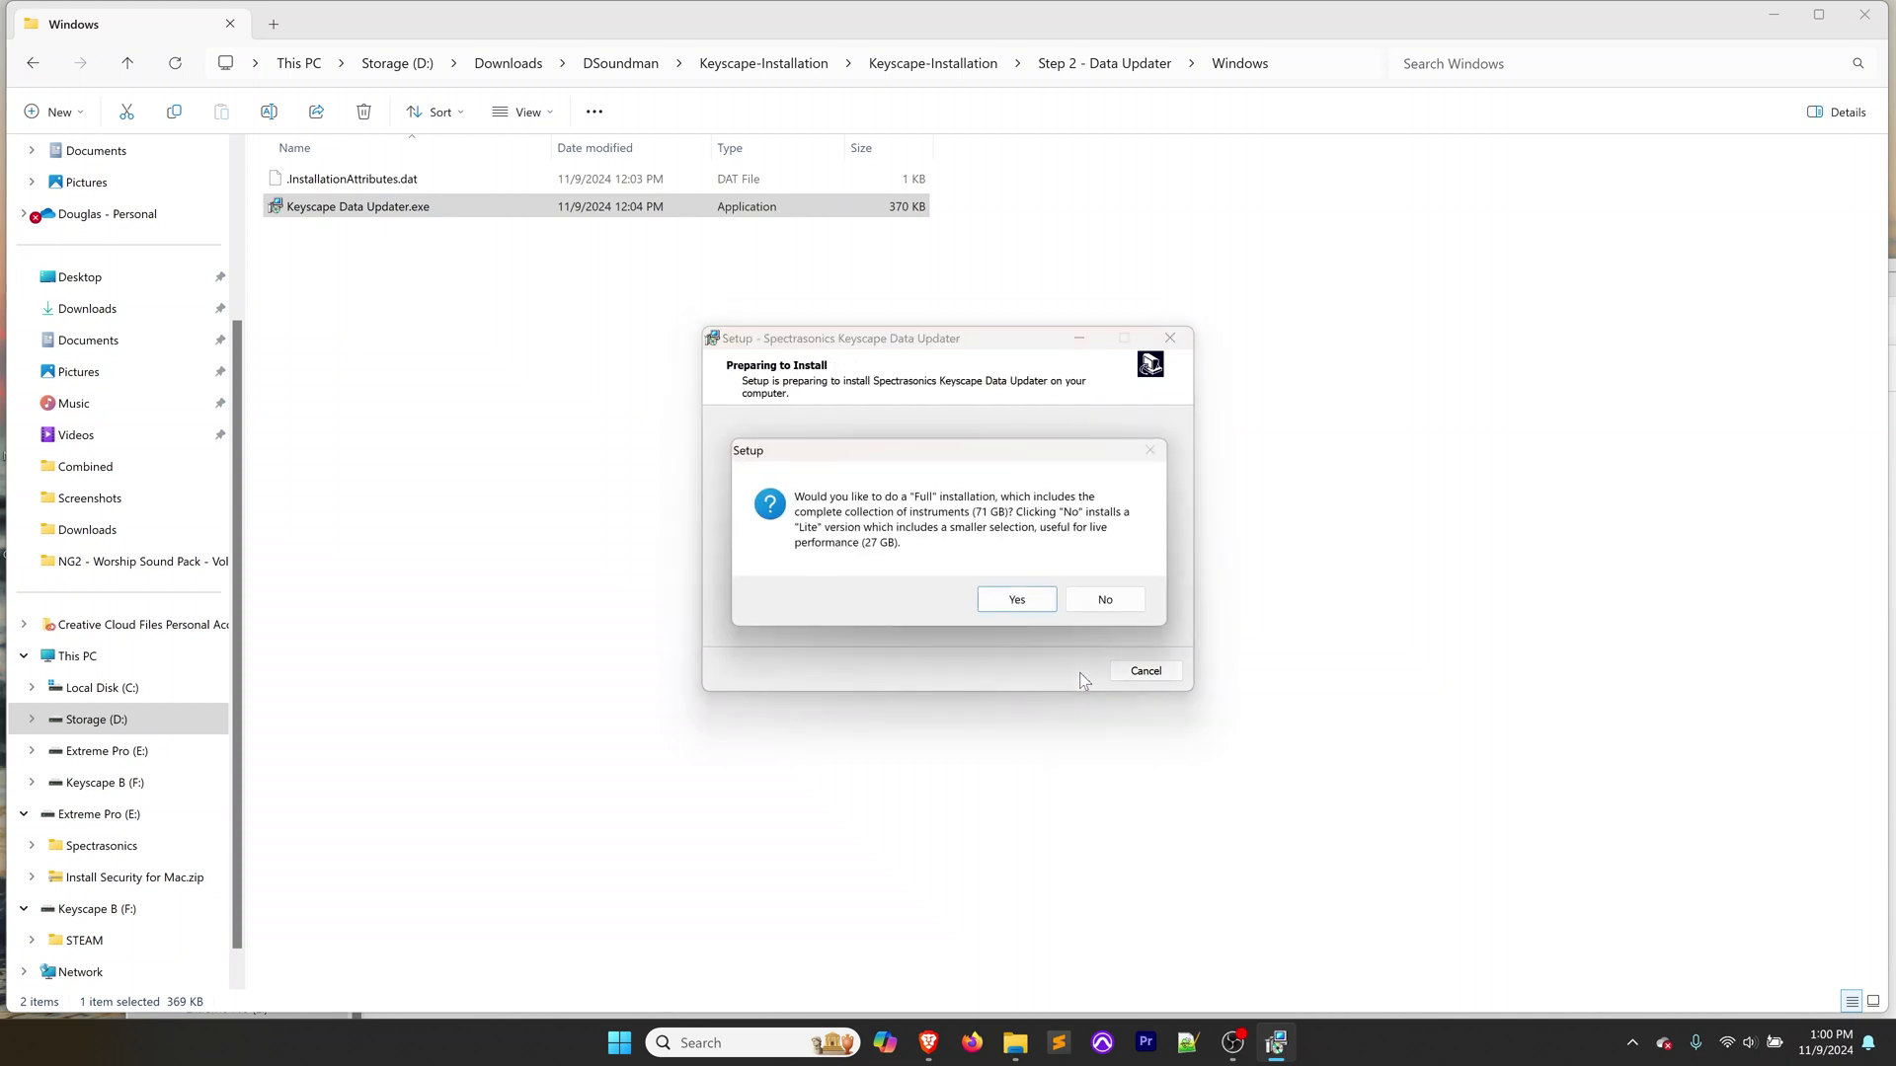
Choose the Full 71 GB data installation and let it complete
click(1024, 604)
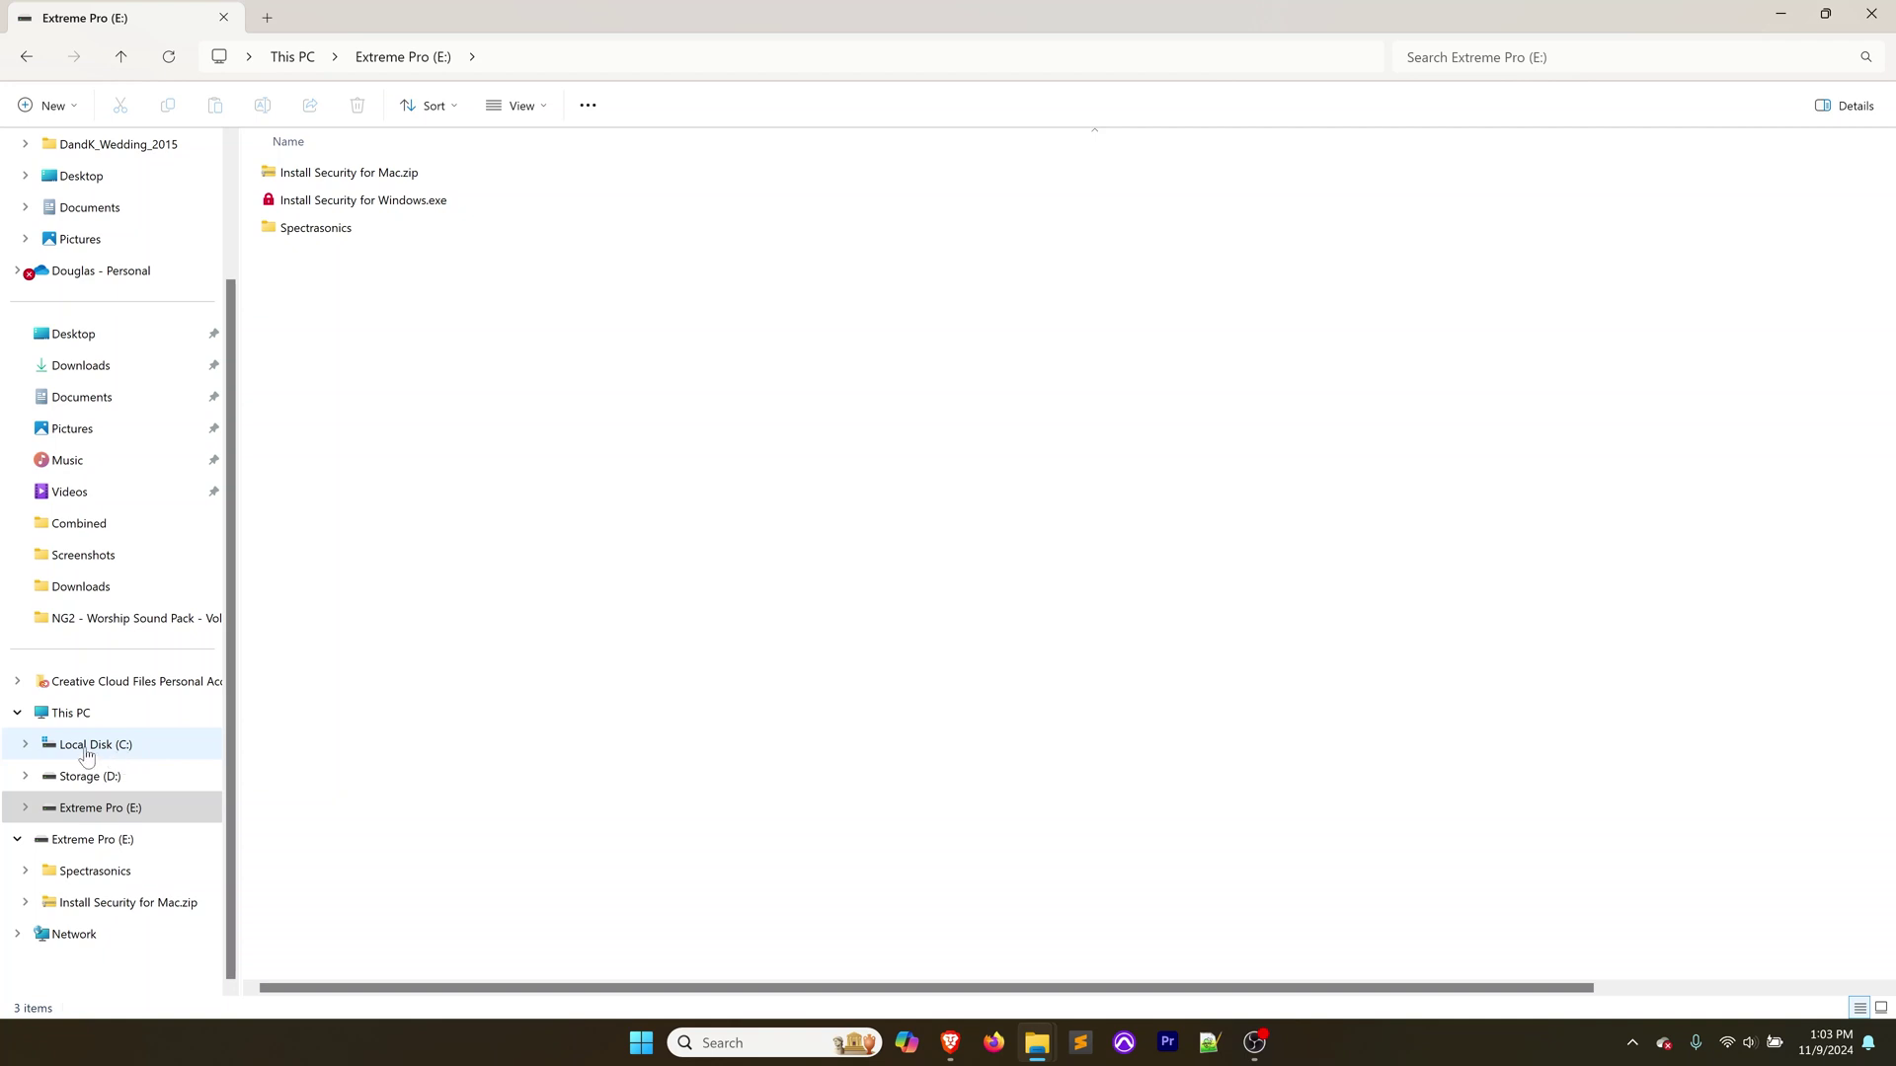
Open Local Disk (C:) and turn on showing hidden items
click(103, 753)
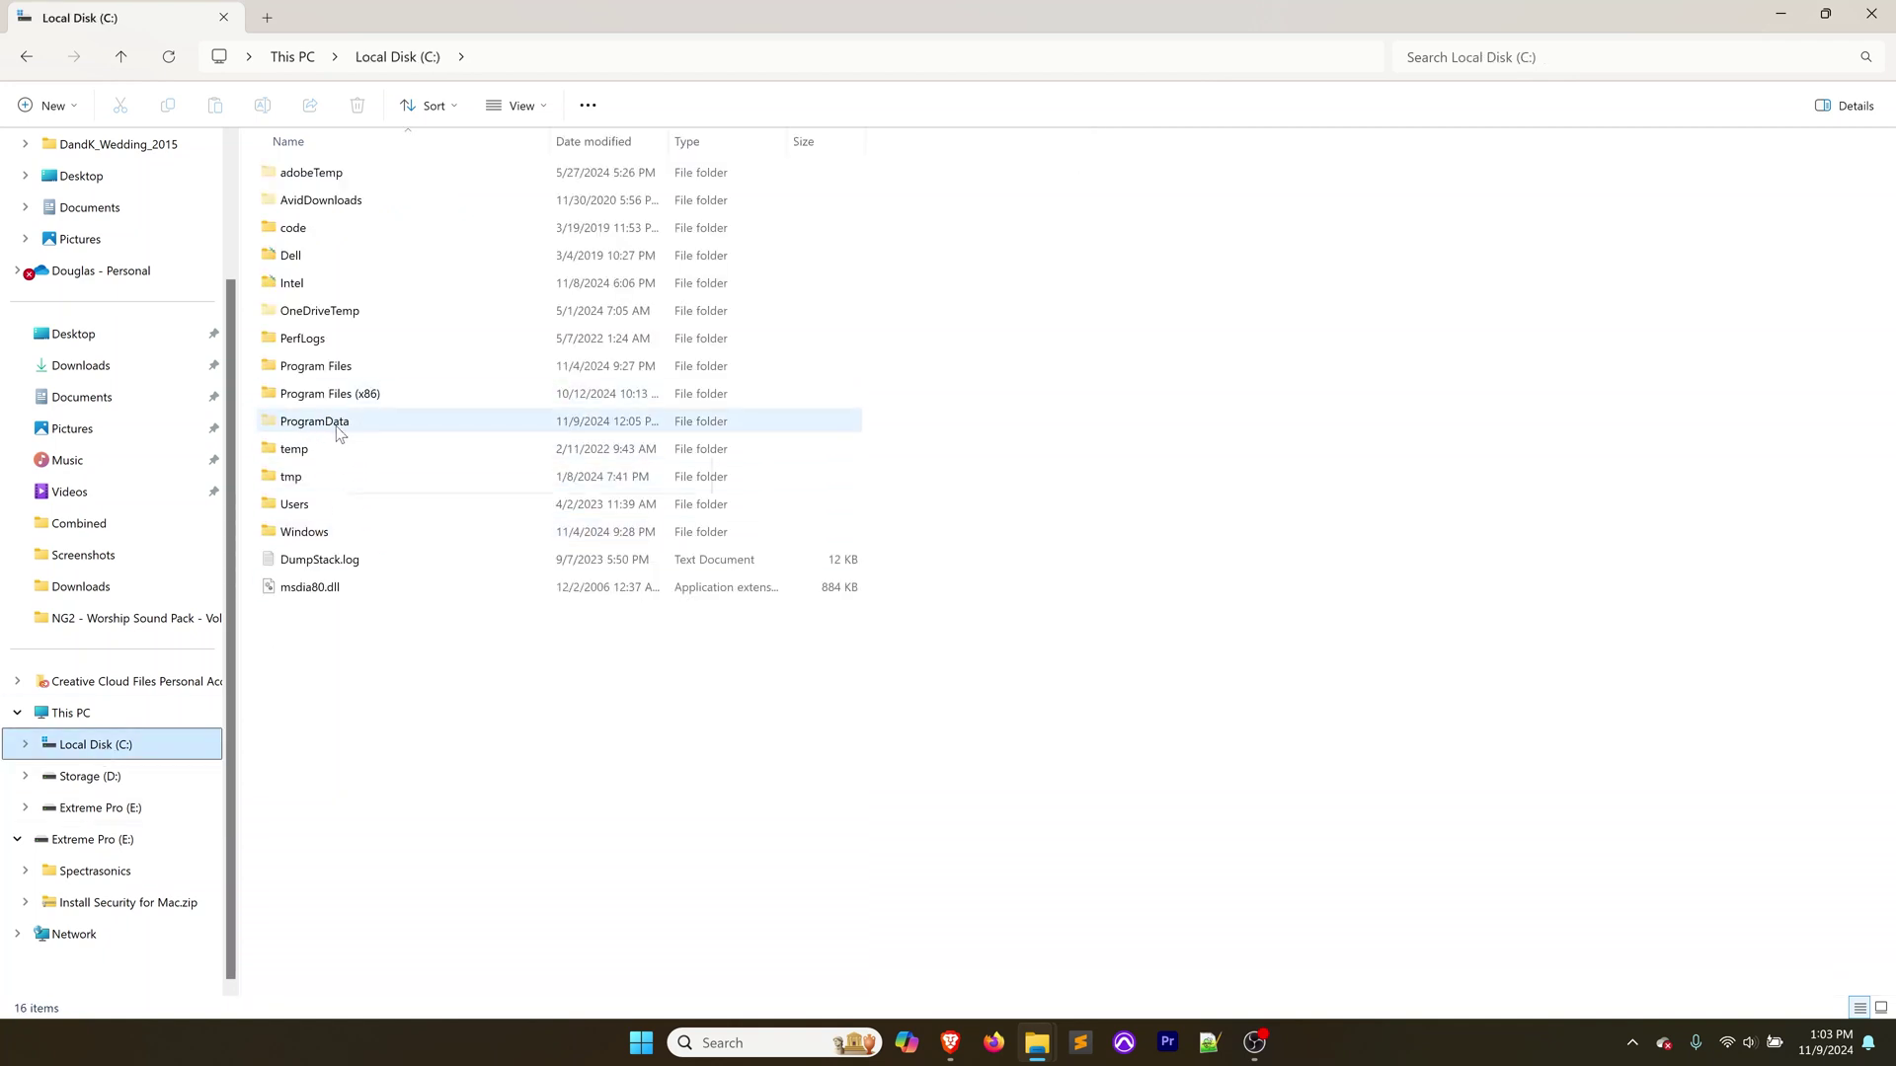
click(523, 743)
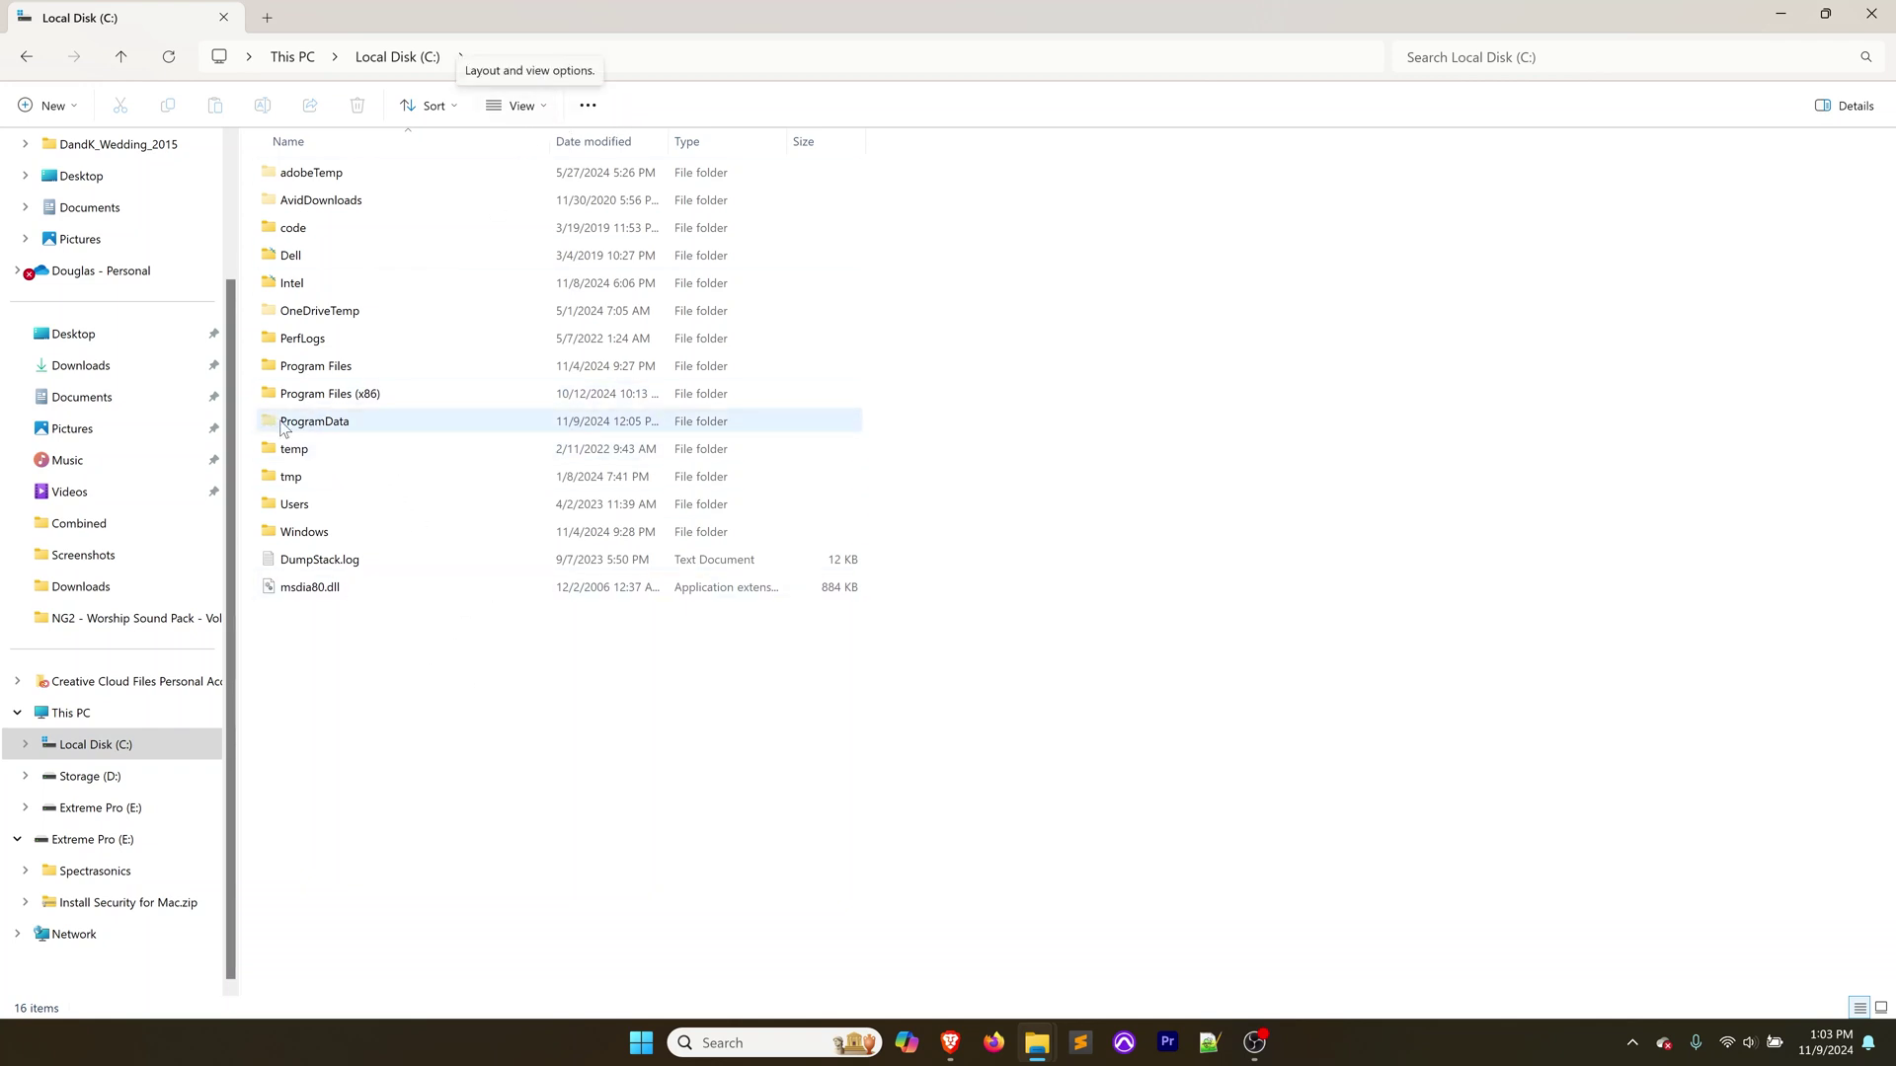
click(546, 109)
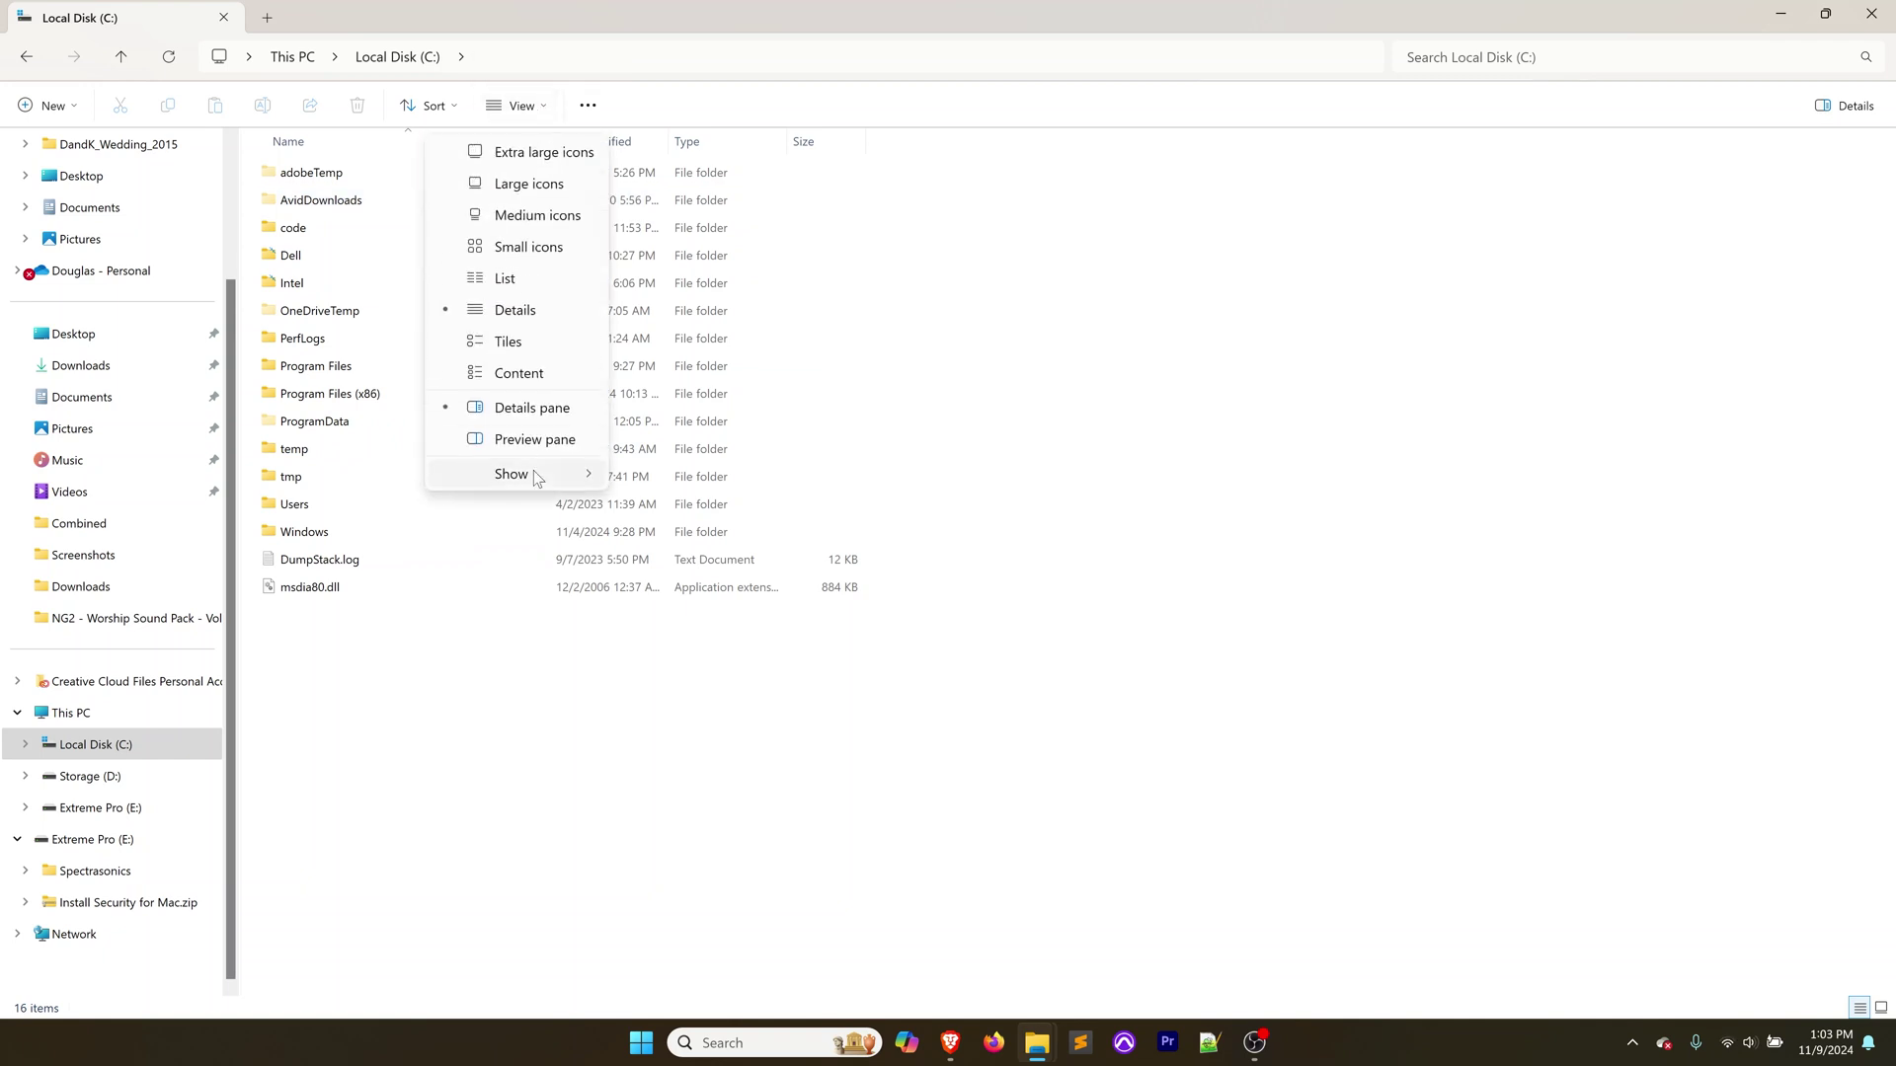
mouse_move(533, 470)
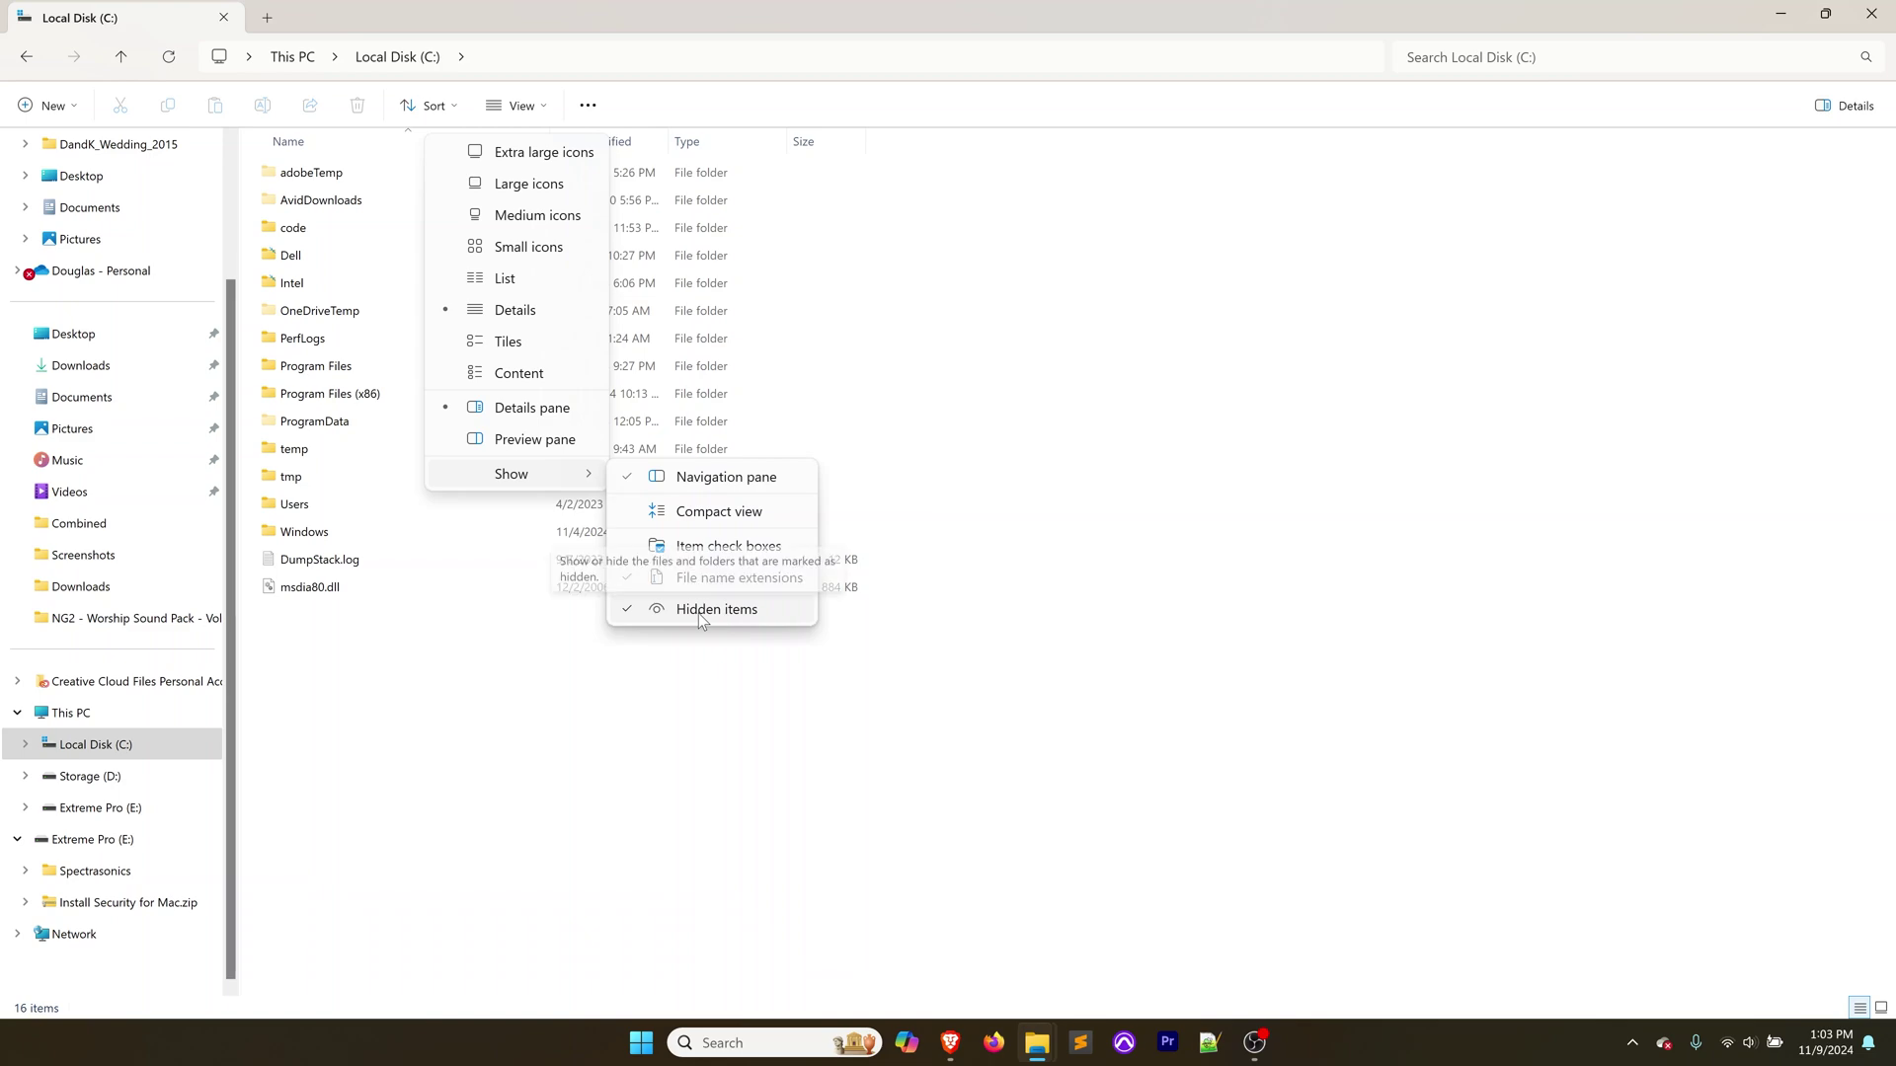
key(alt+d)
Open the hidden C:\ProgramData\Spectrasonics folder
double_click(326, 427)
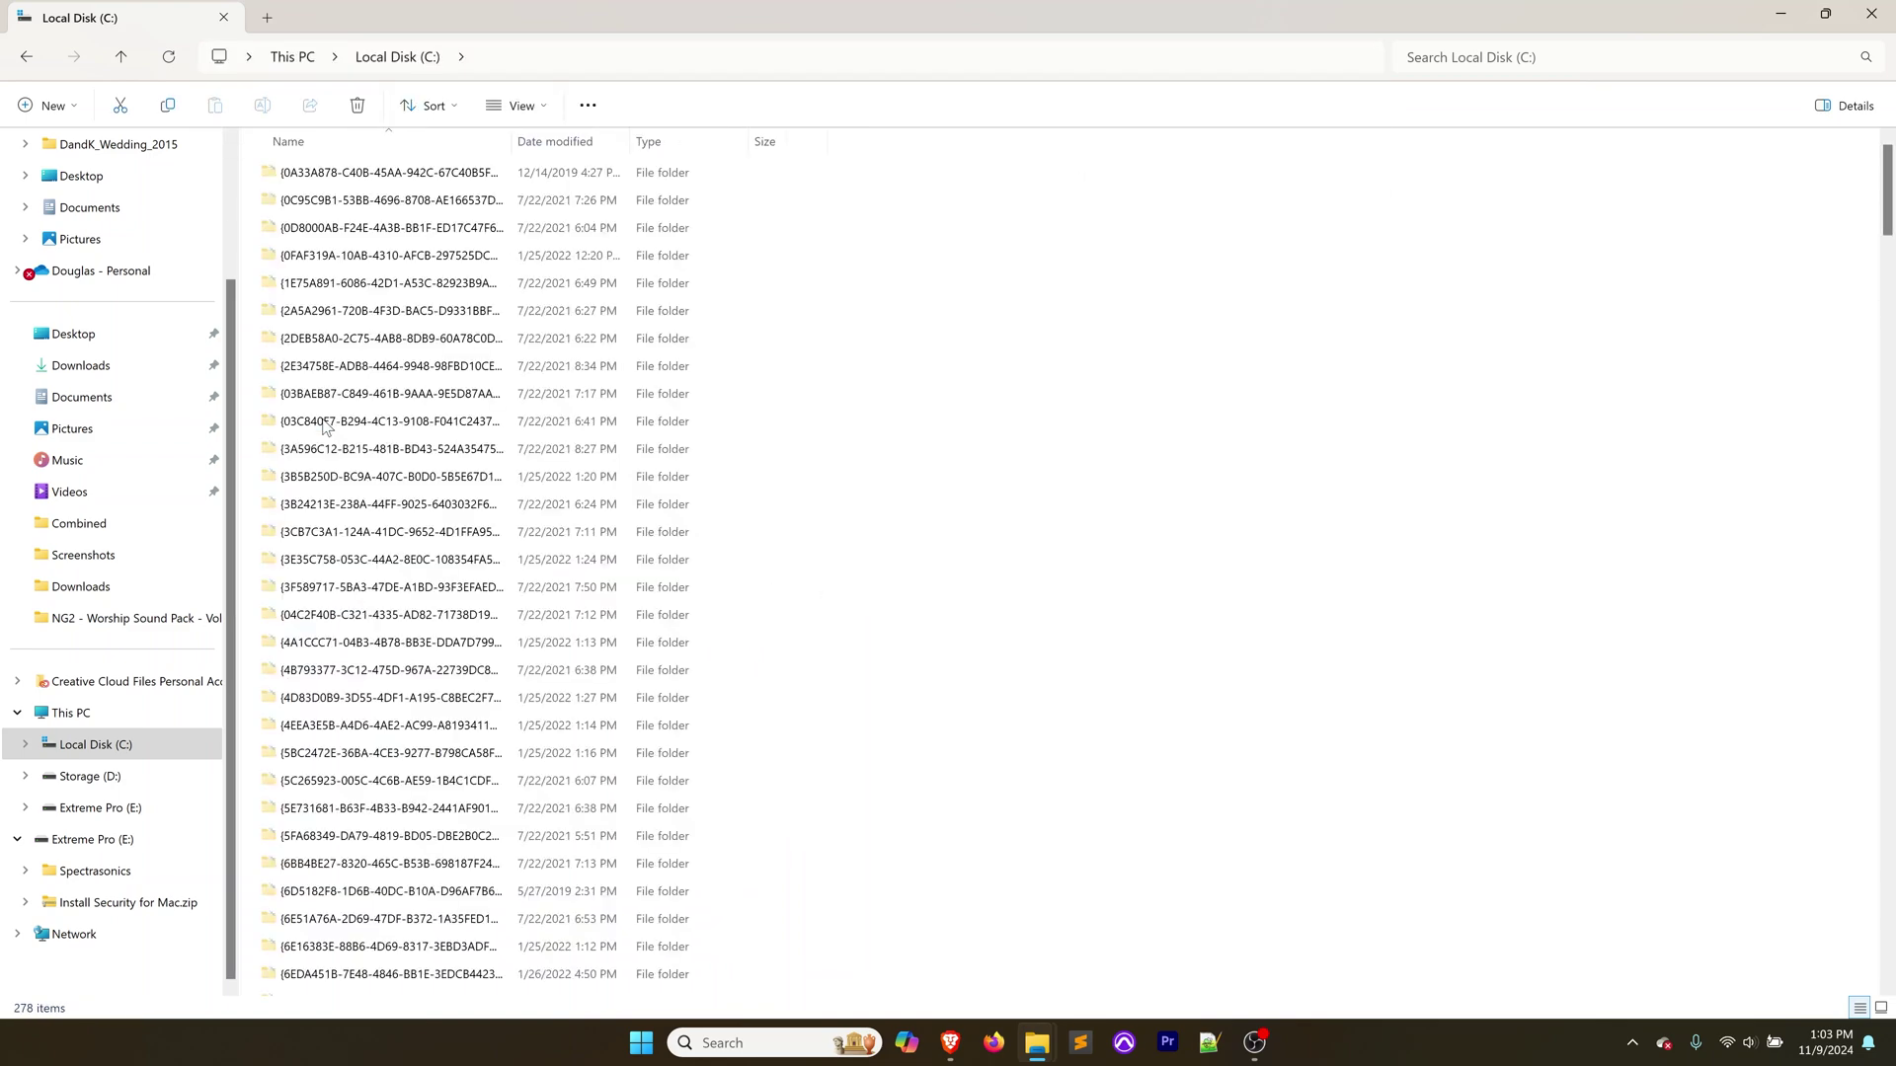
scroll(678, 572, down, 20)
scroll(671, 576, down, 20)
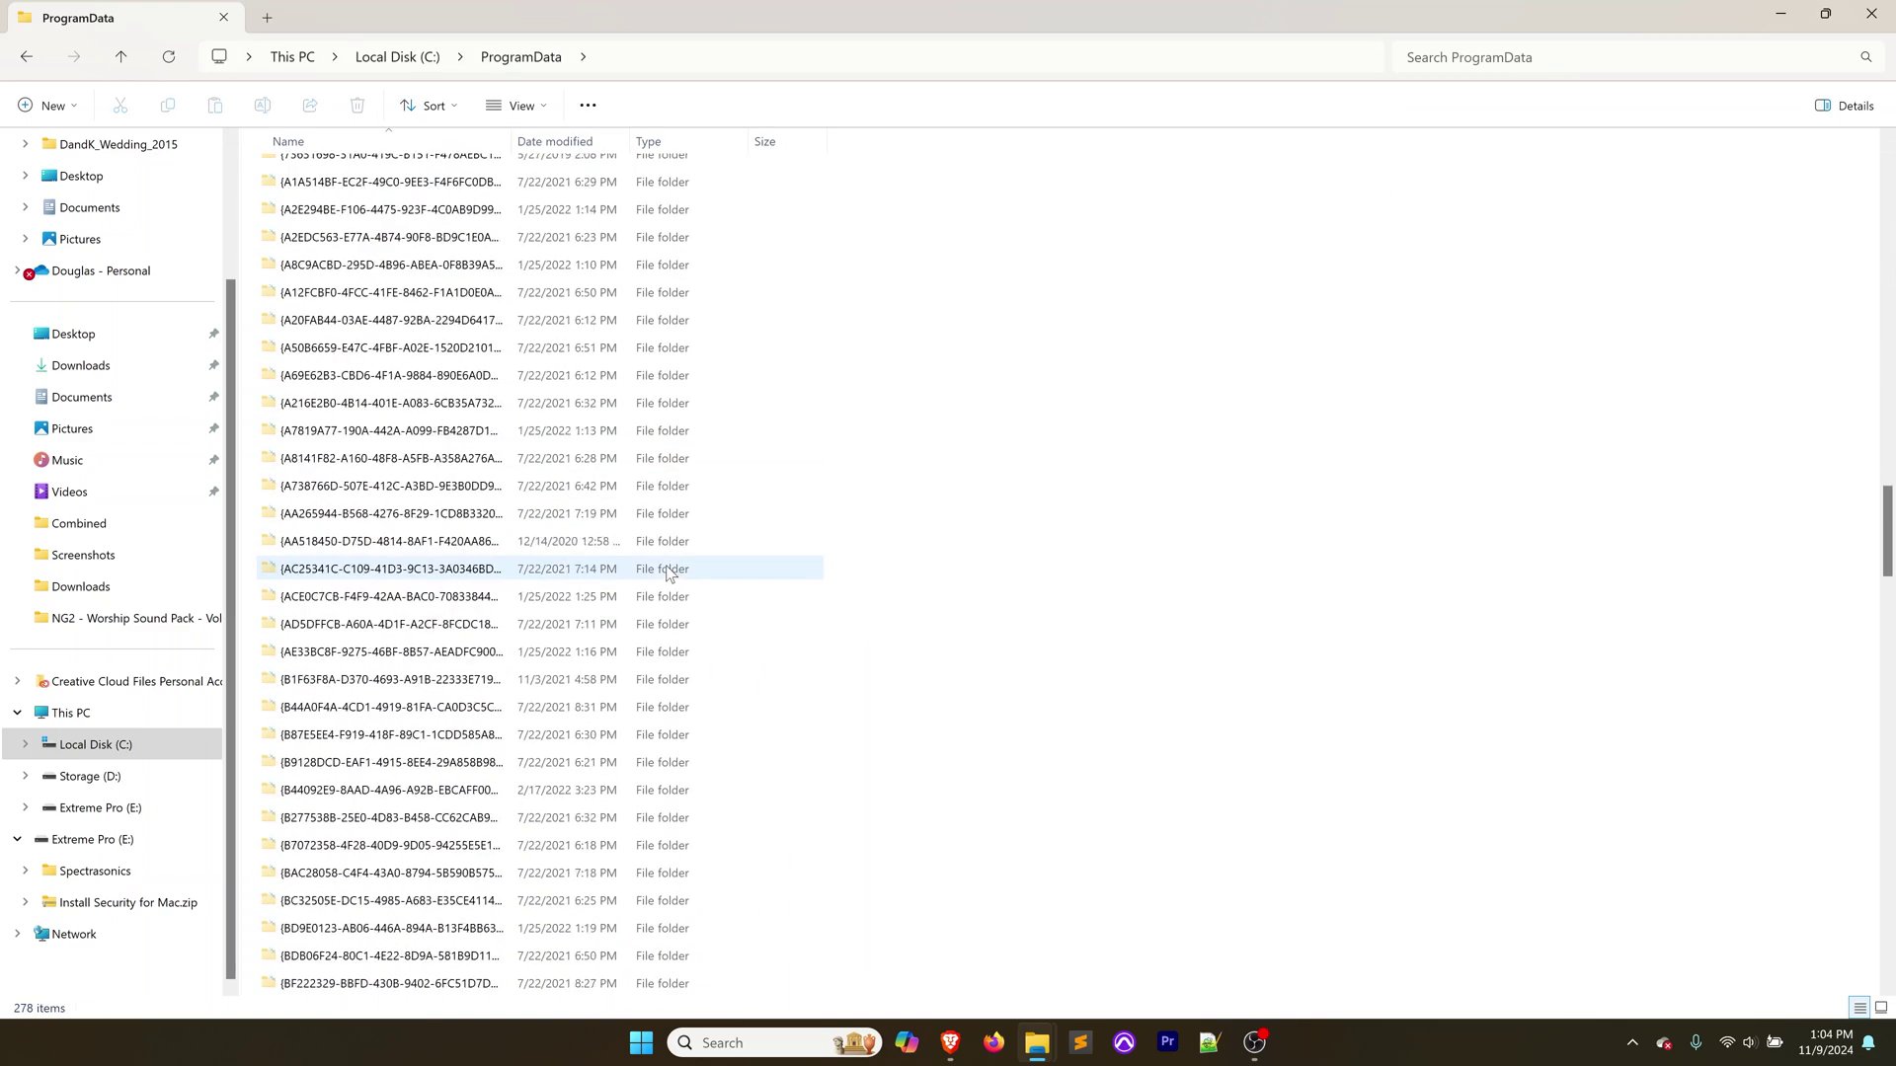
scroll(592, 523, up, 3)
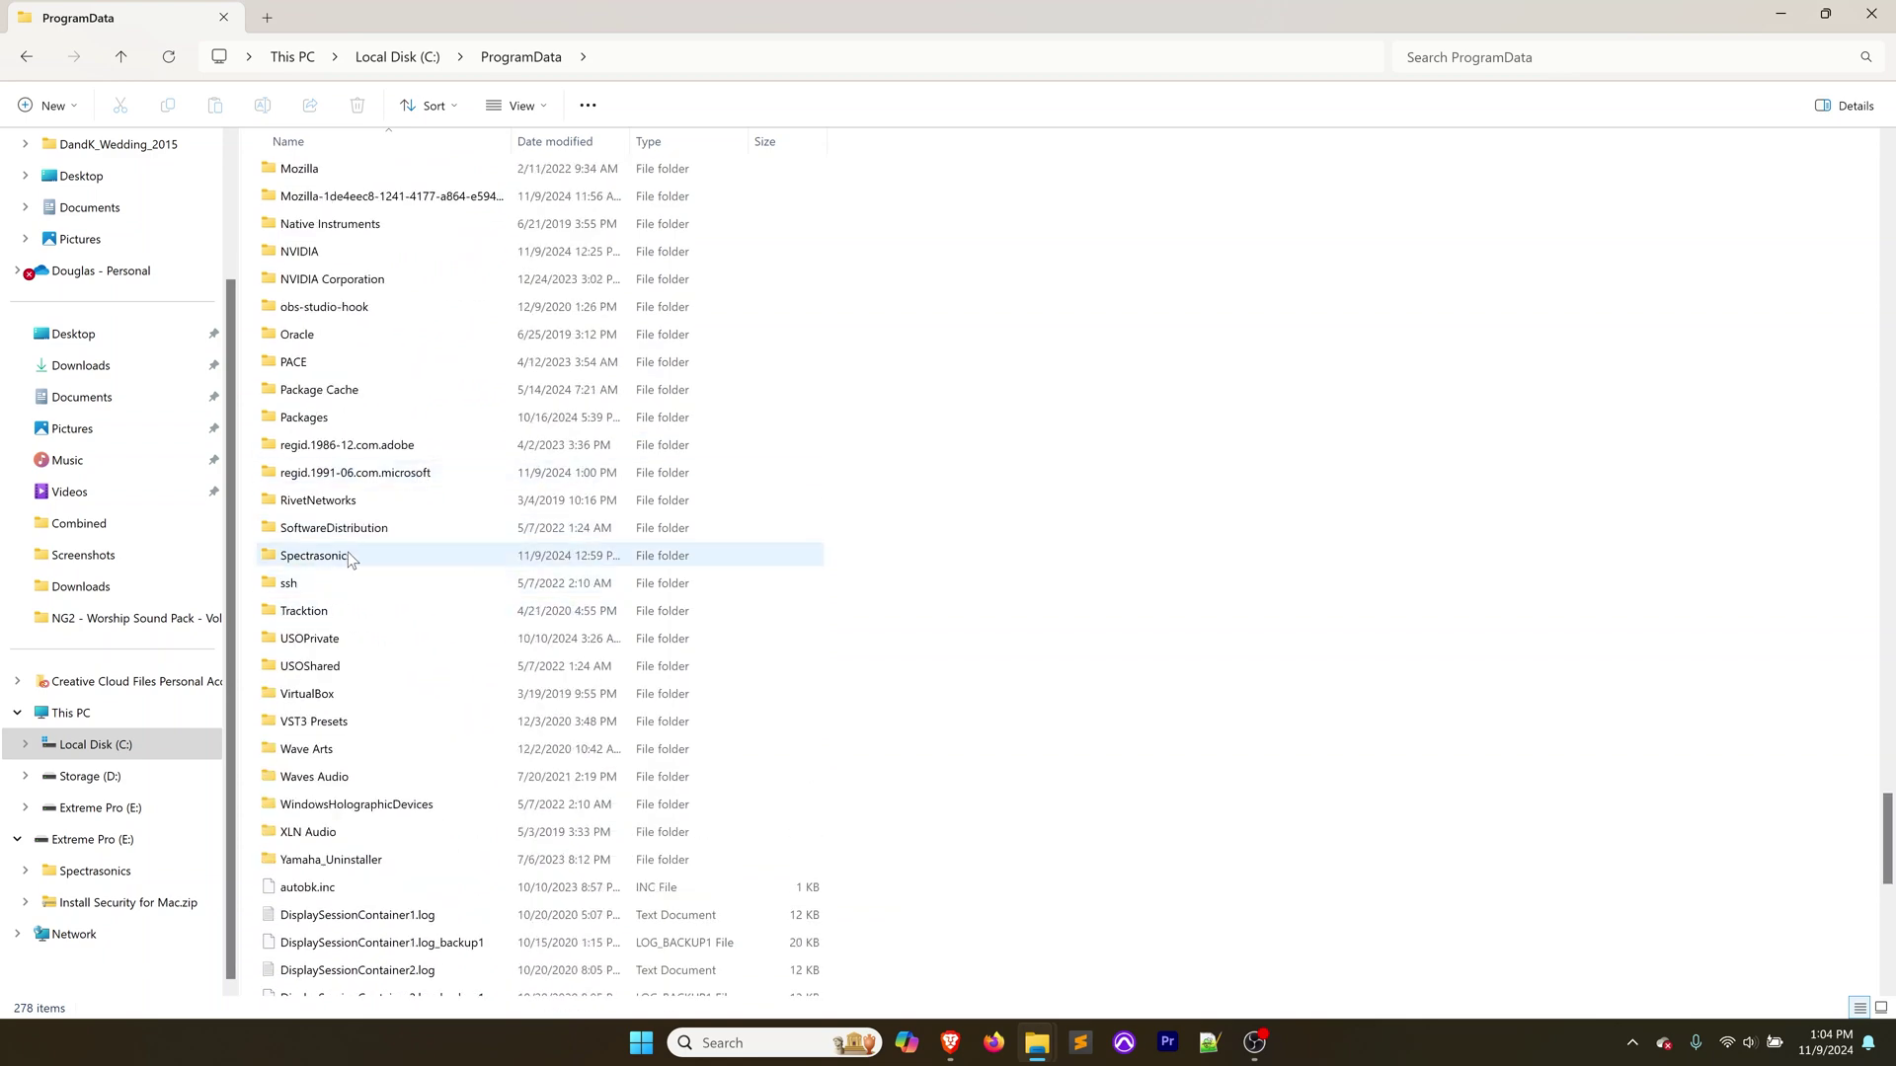
double_click(348, 555)
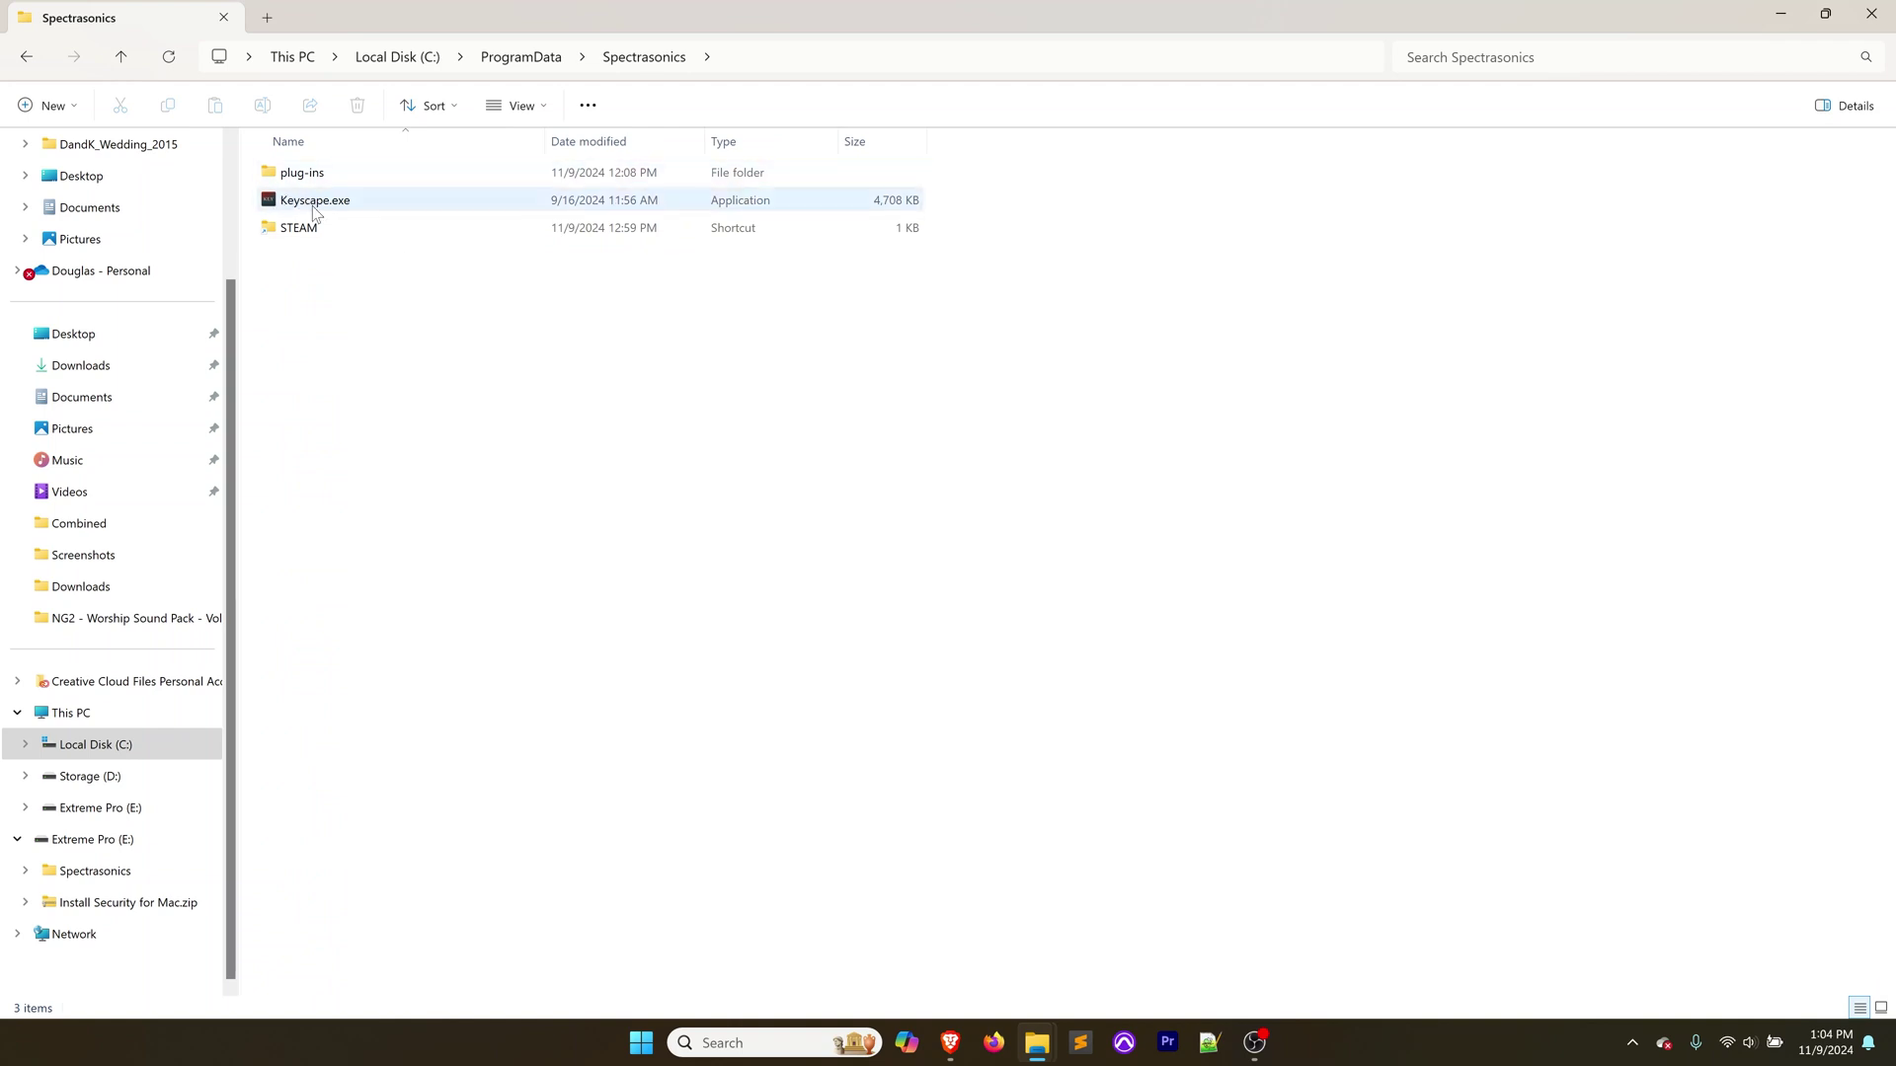
key(super)
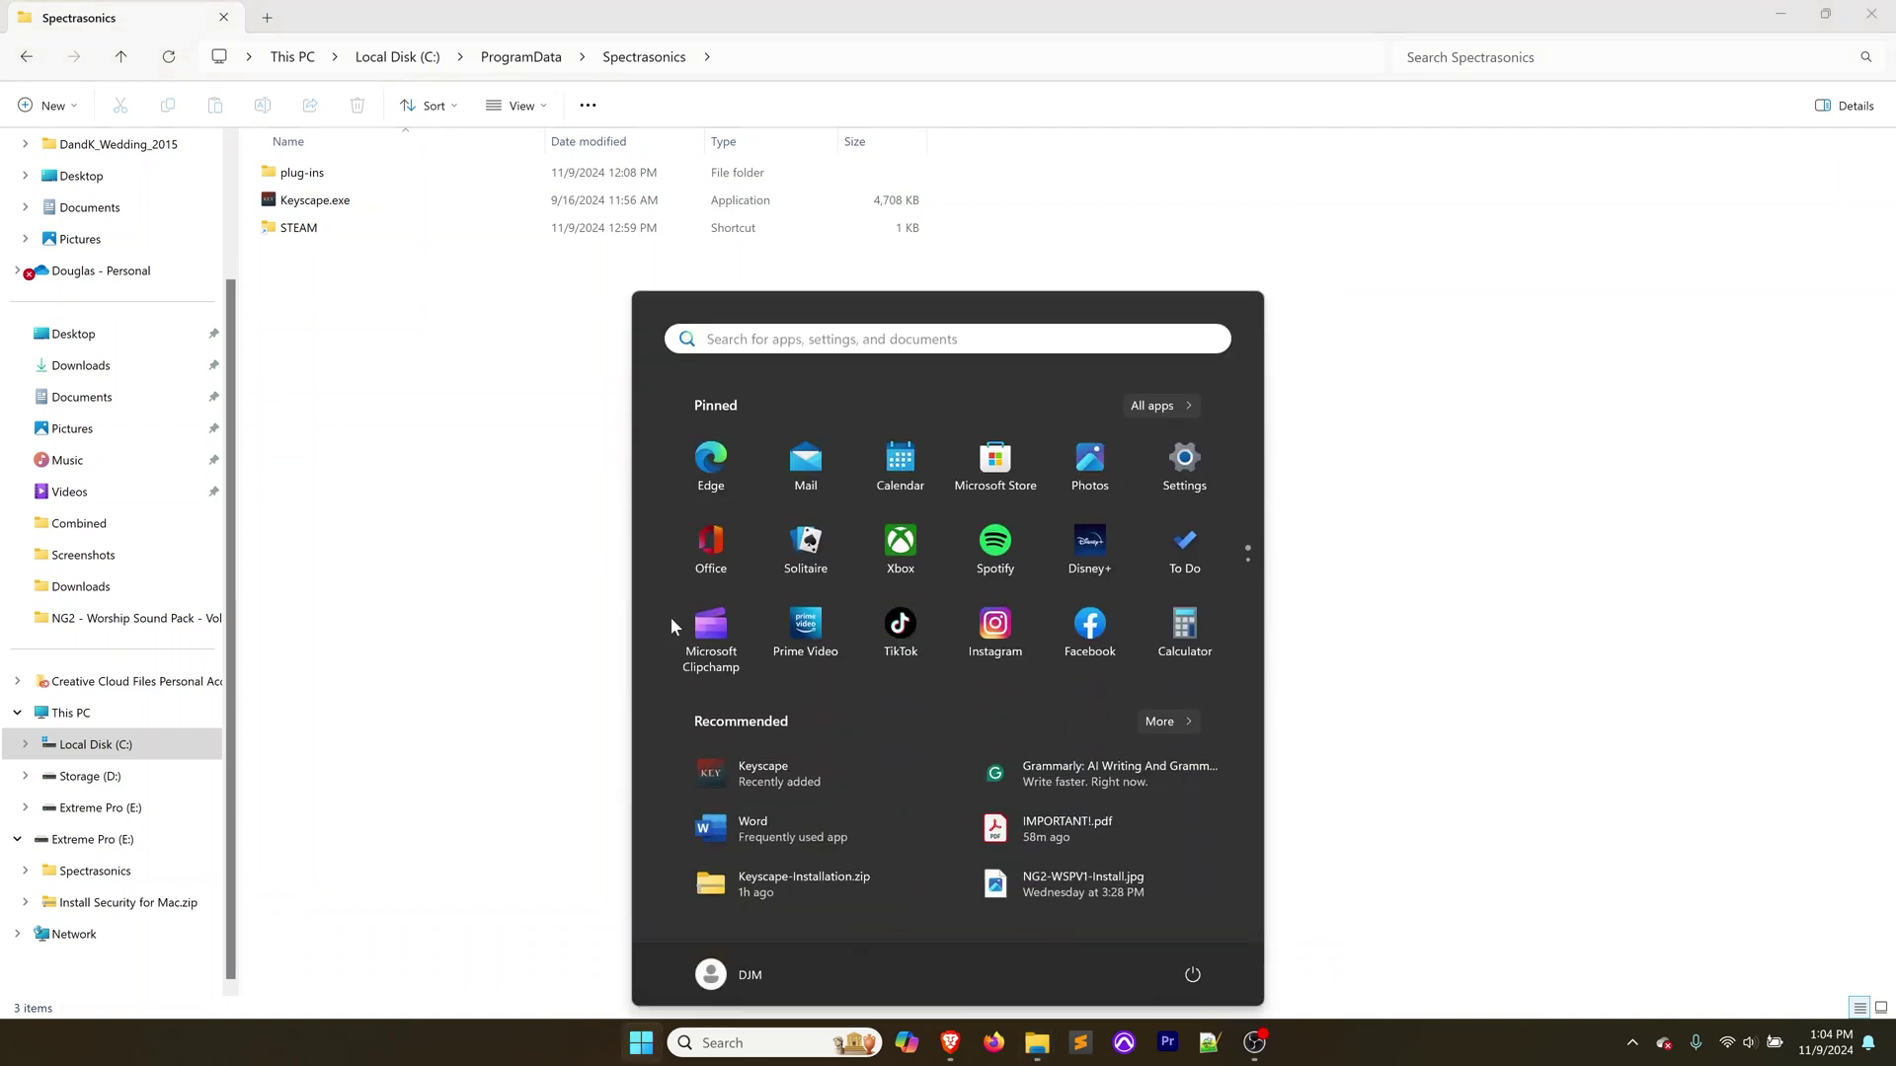
Search the Start menu for 'keysca' and launch the Keyscape standalone app
text(keysca)
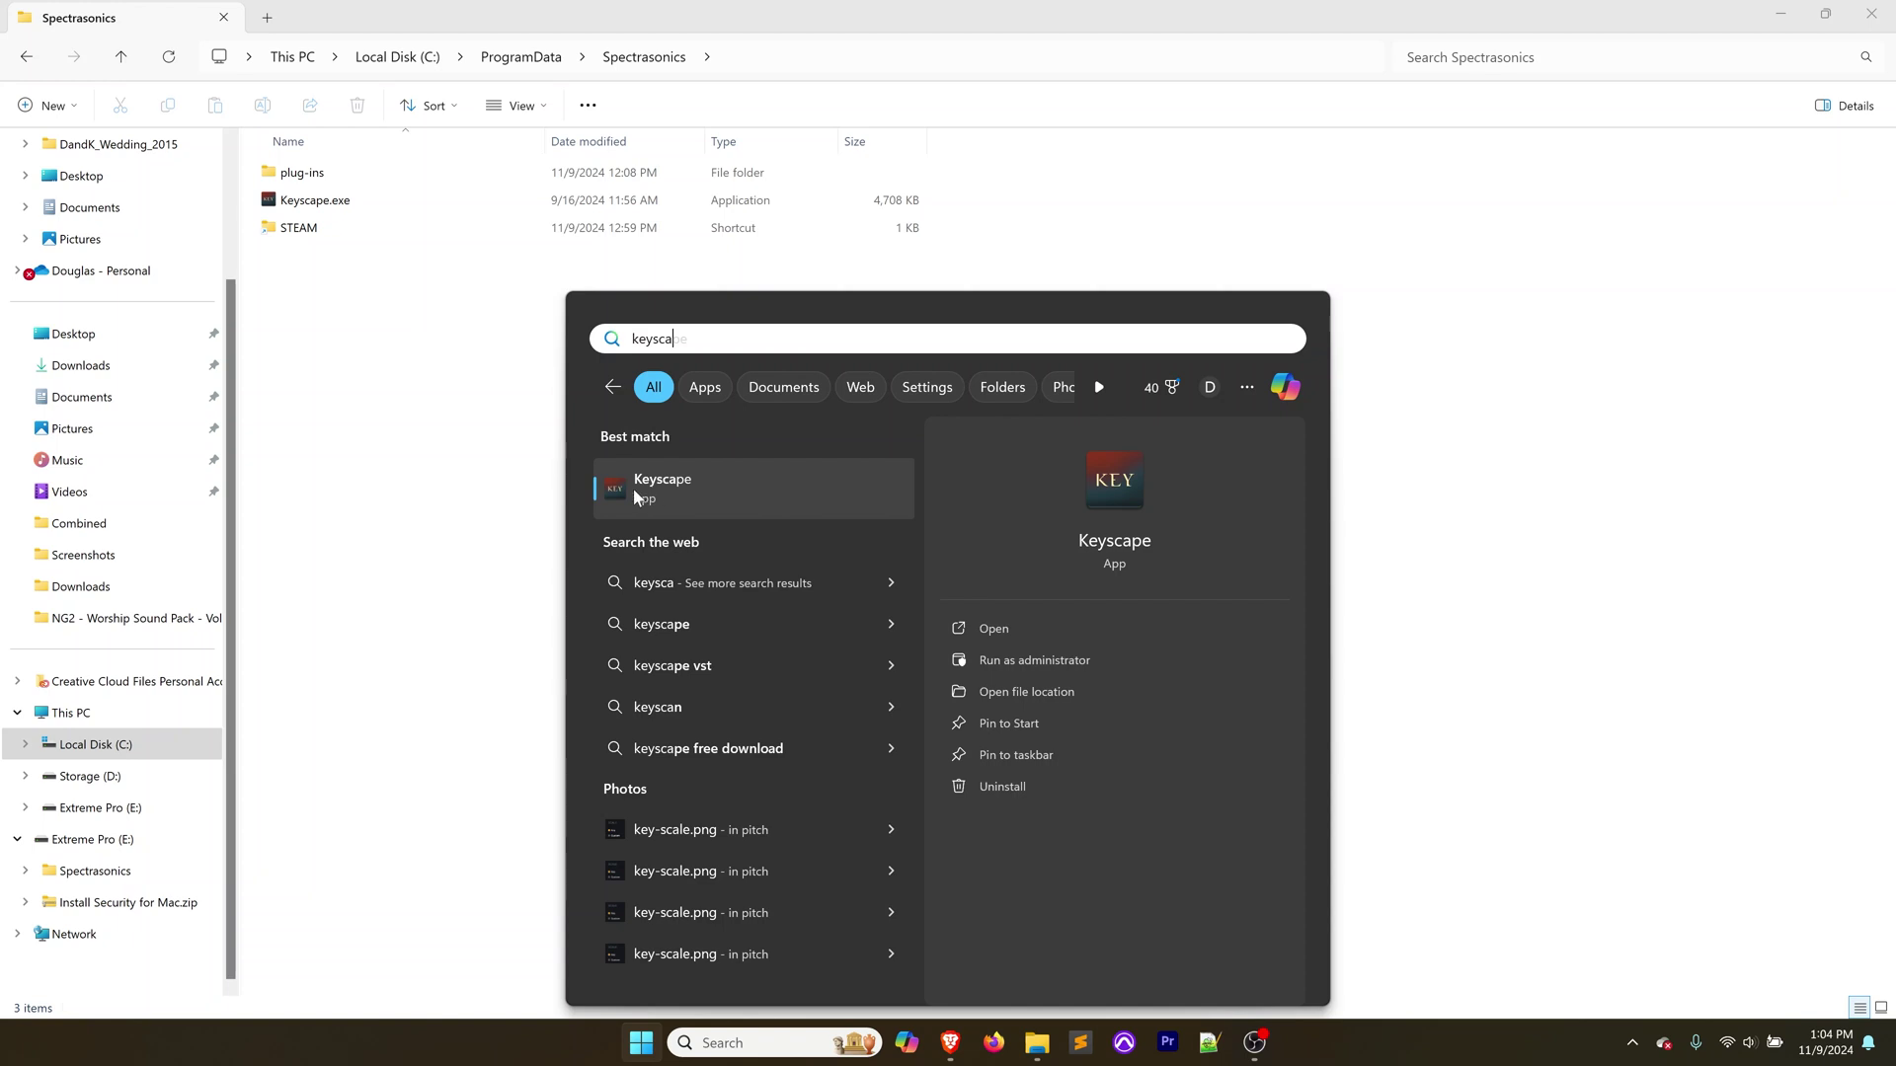
click(682, 483)
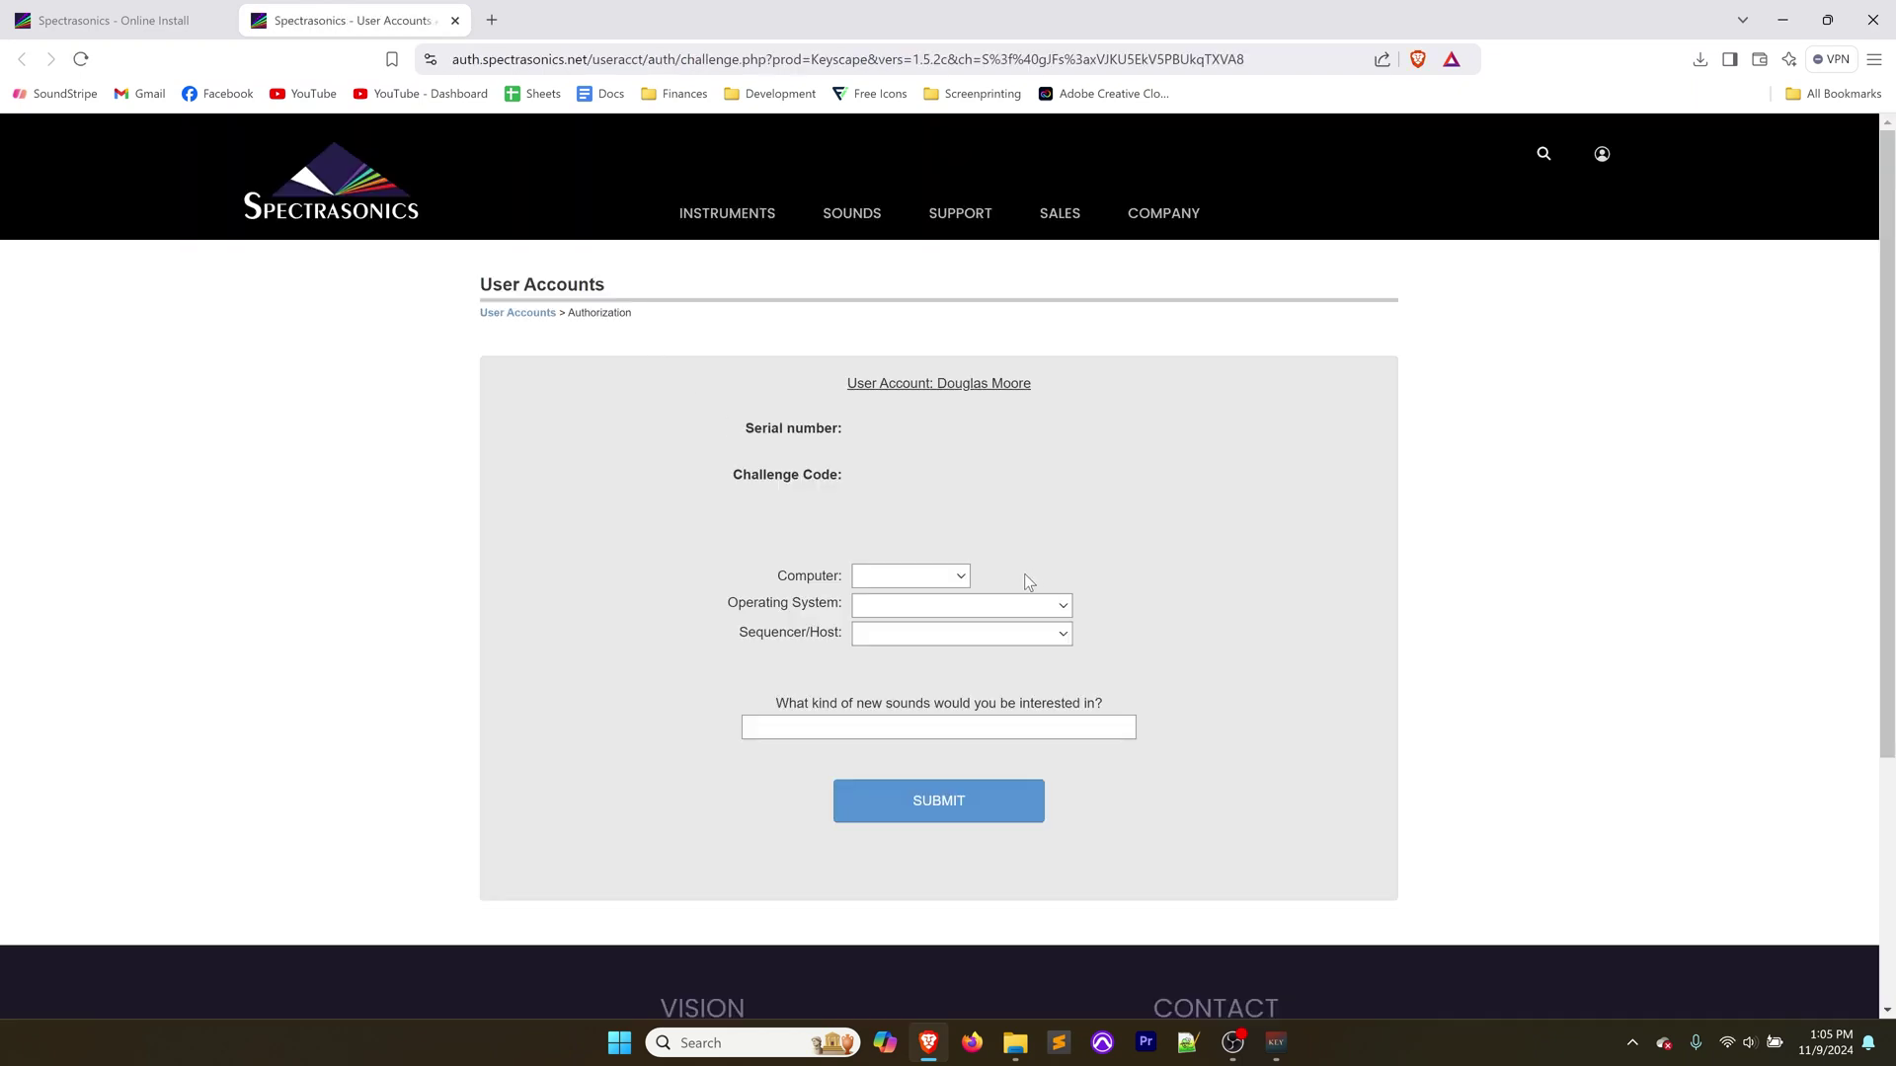
Submit the Spectrasonics authorization form with computer and host details, then copy the response code
click(965, 585)
click(928, 814)
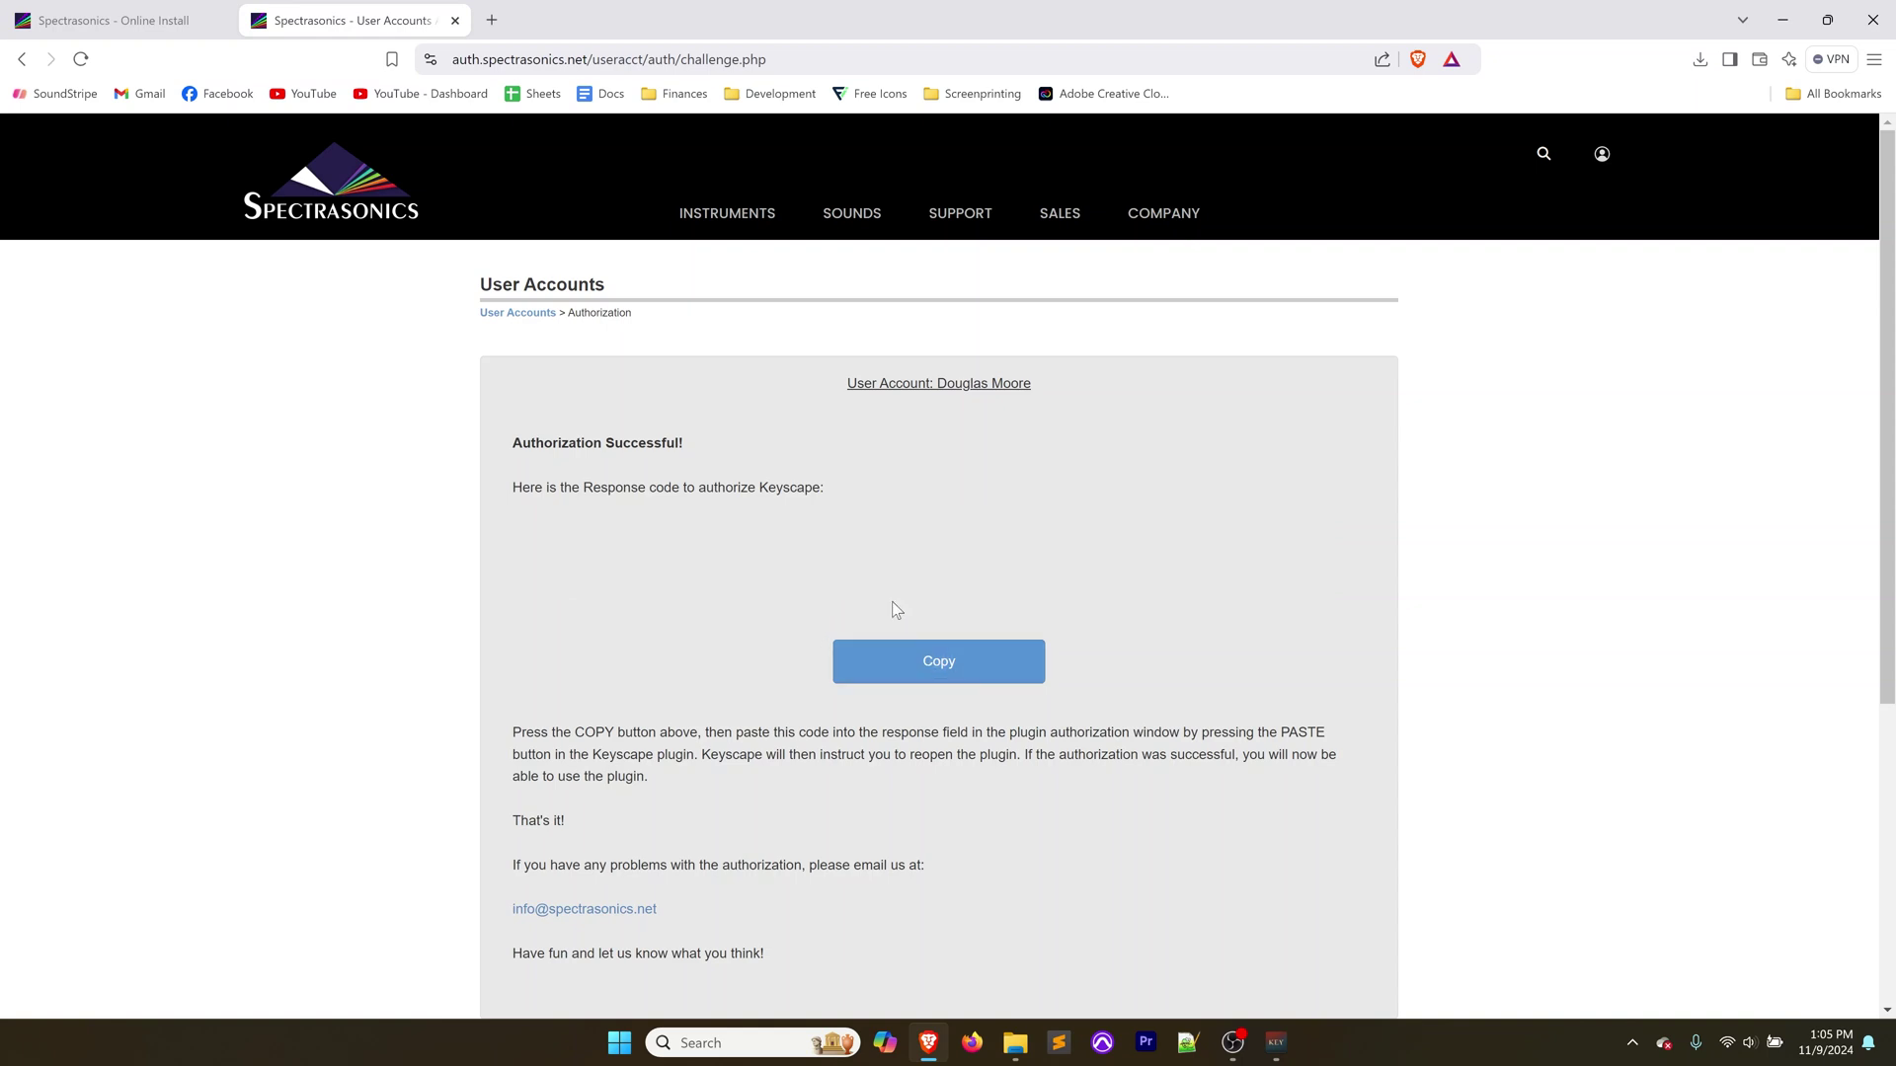
click(920, 668)
Paste the response code into Keyscape's authorization window, continue, then close Keyscape to restart
click(1277, 1043)
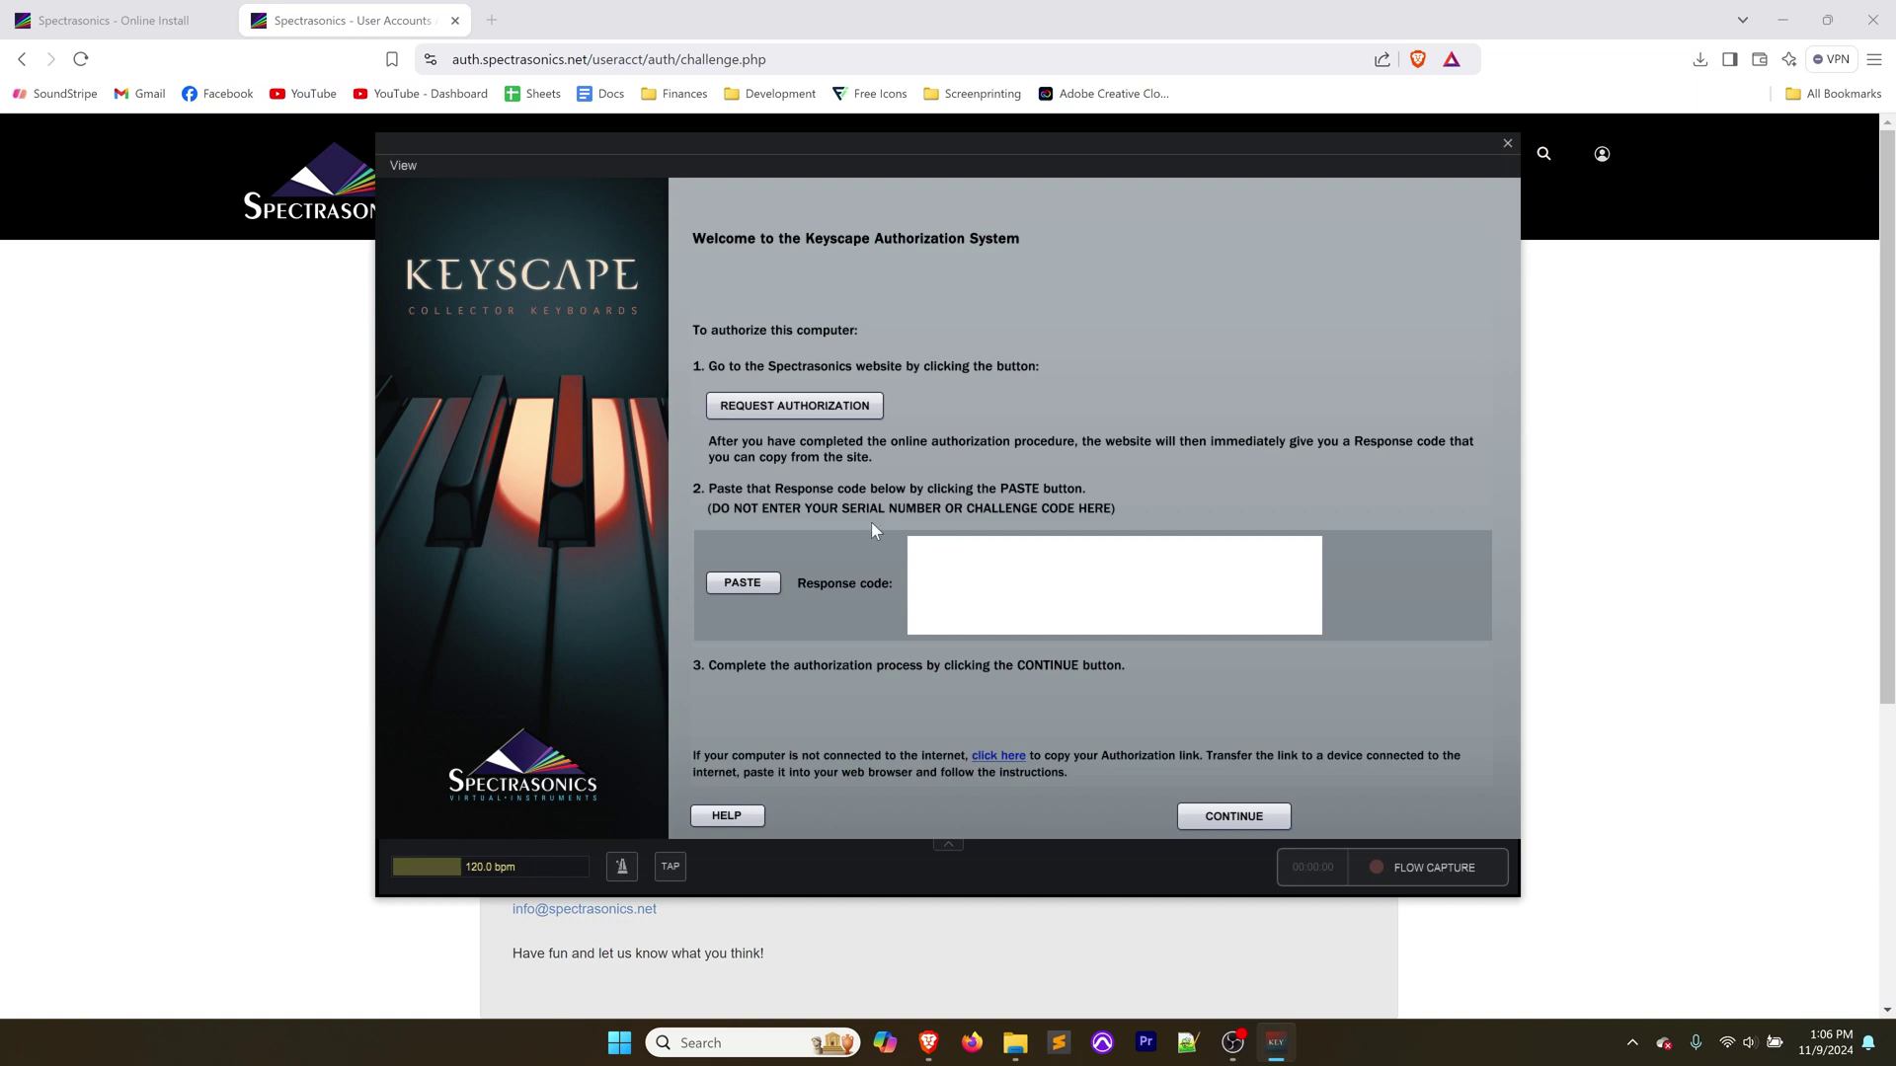
click(743, 582)
click(1508, 145)
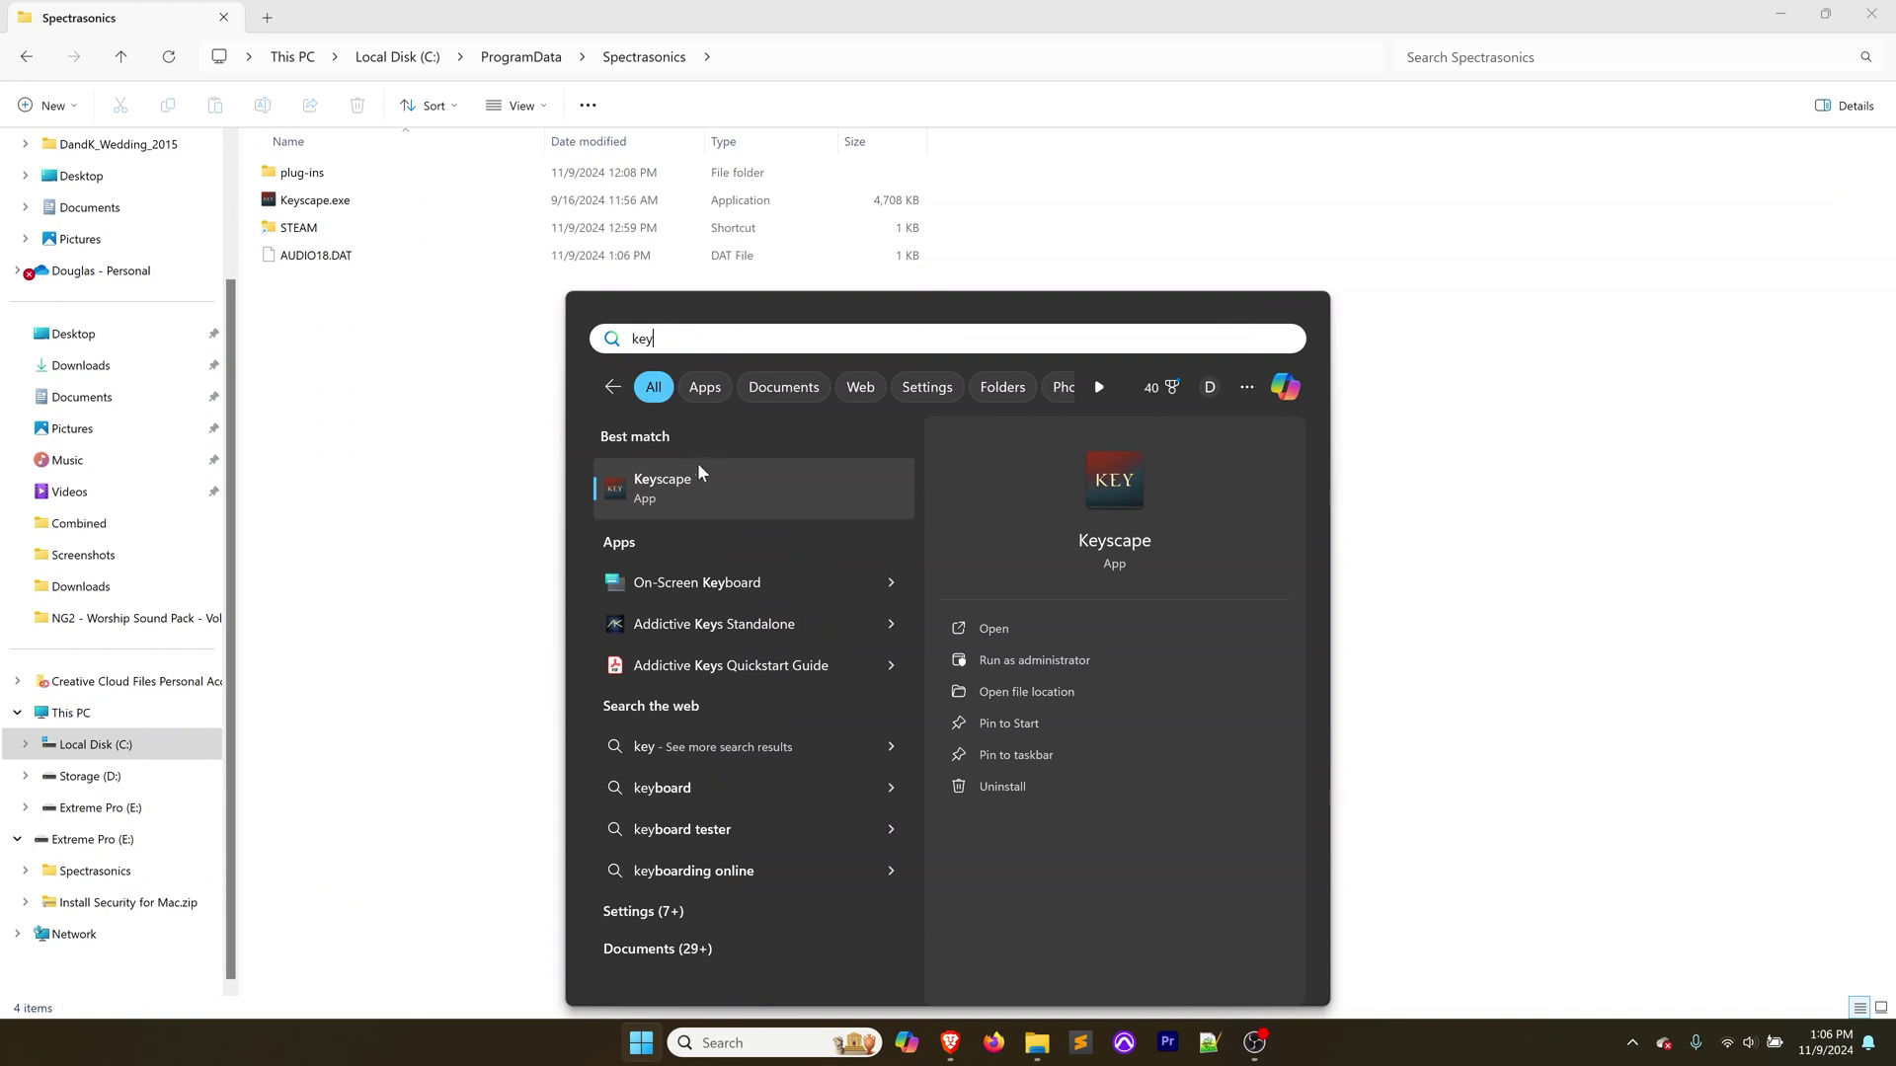
Relaunch Keyscape, confirm software 1.5.2c is up to date, and close it
click(691, 474)
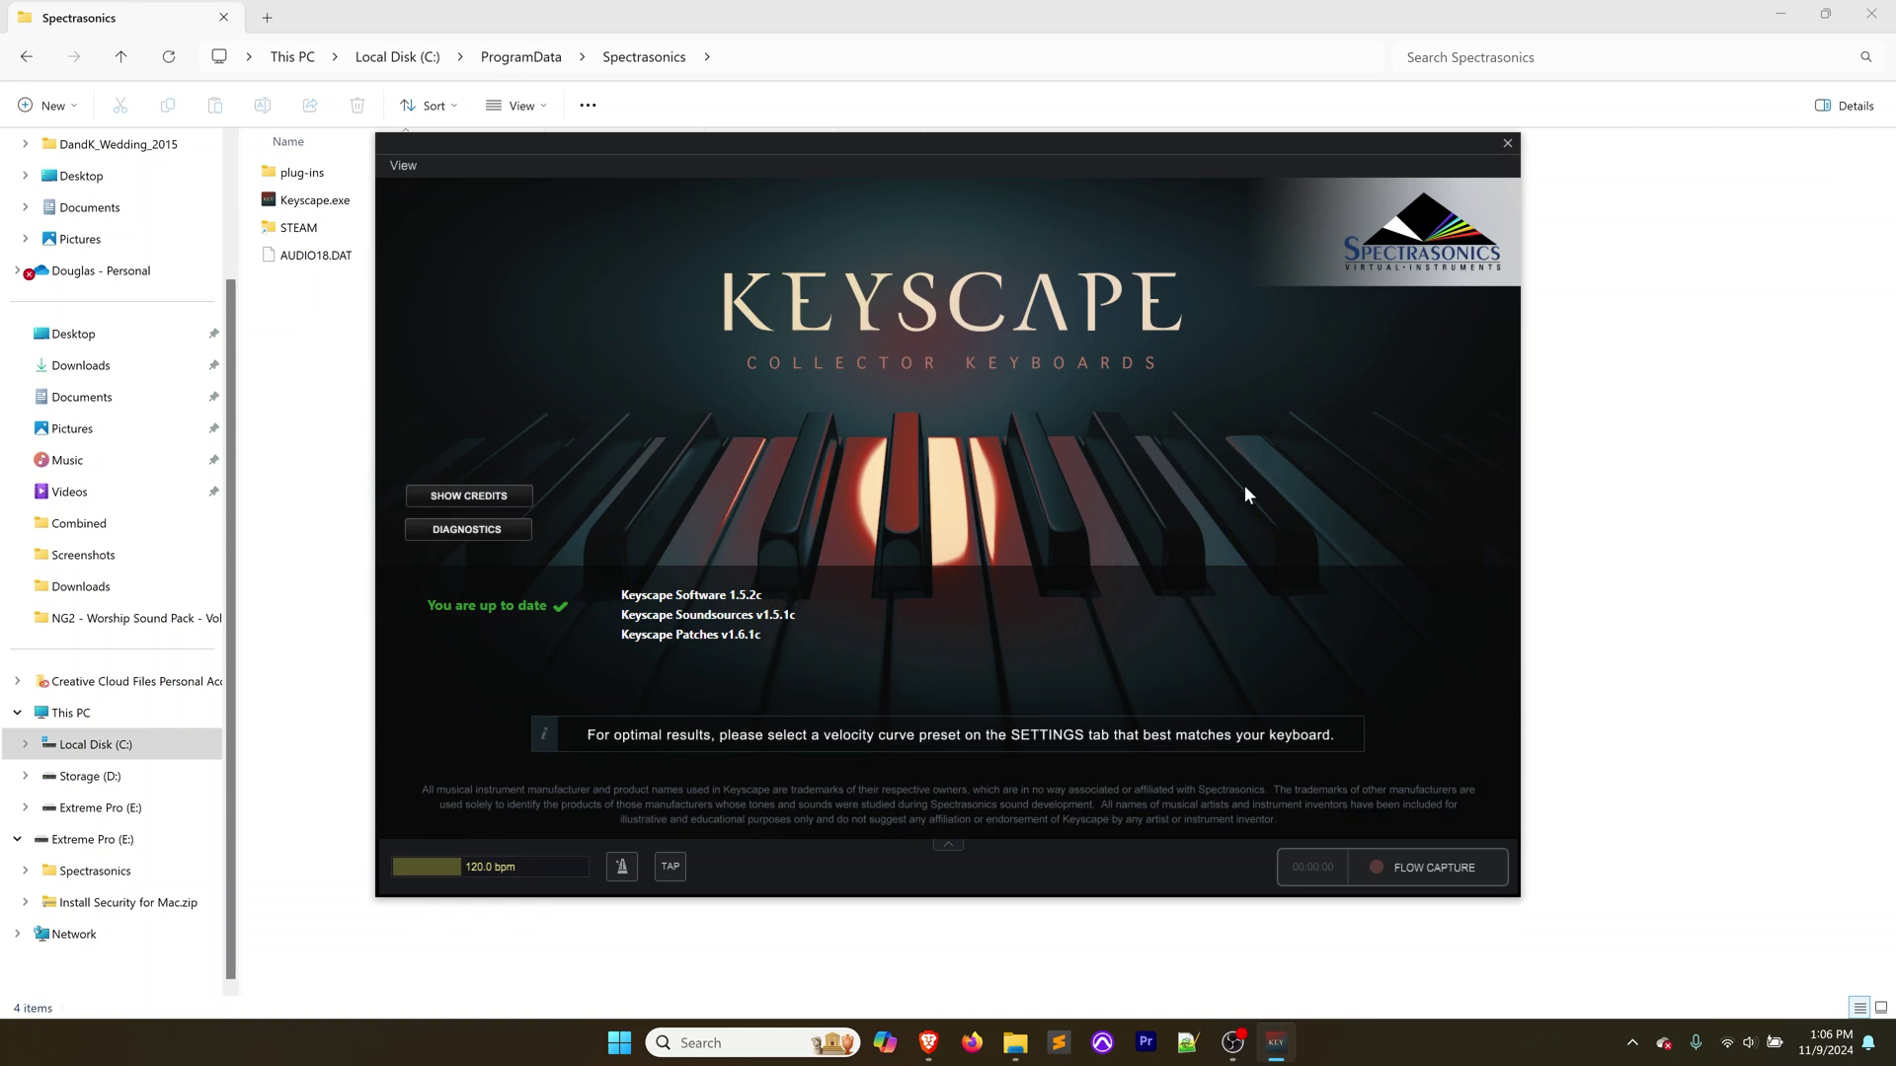
click(1505, 144)
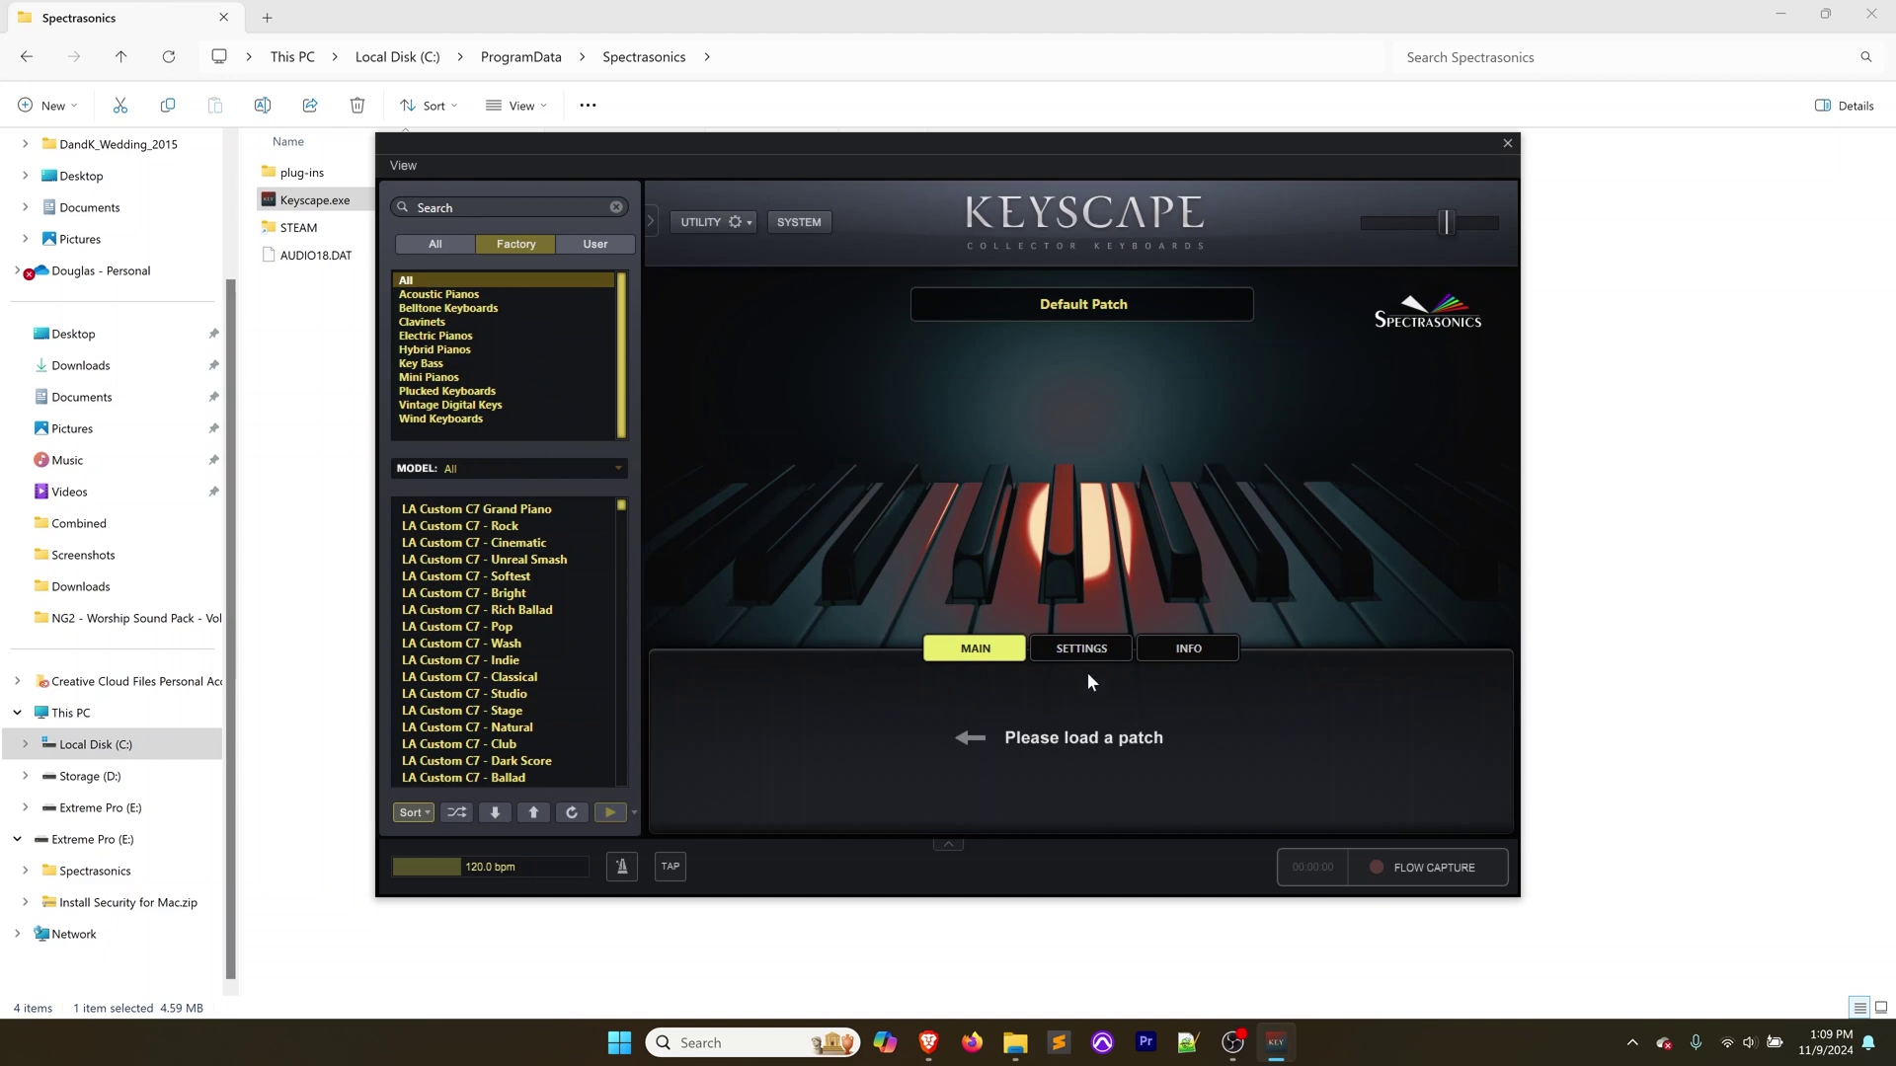
Open Keyscape's View menu to reach the audio settings
click(405, 168)
Switch Keyscape's audio to ASIO with Focusrite USB ASIO output, then close Settings
click(416, 186)
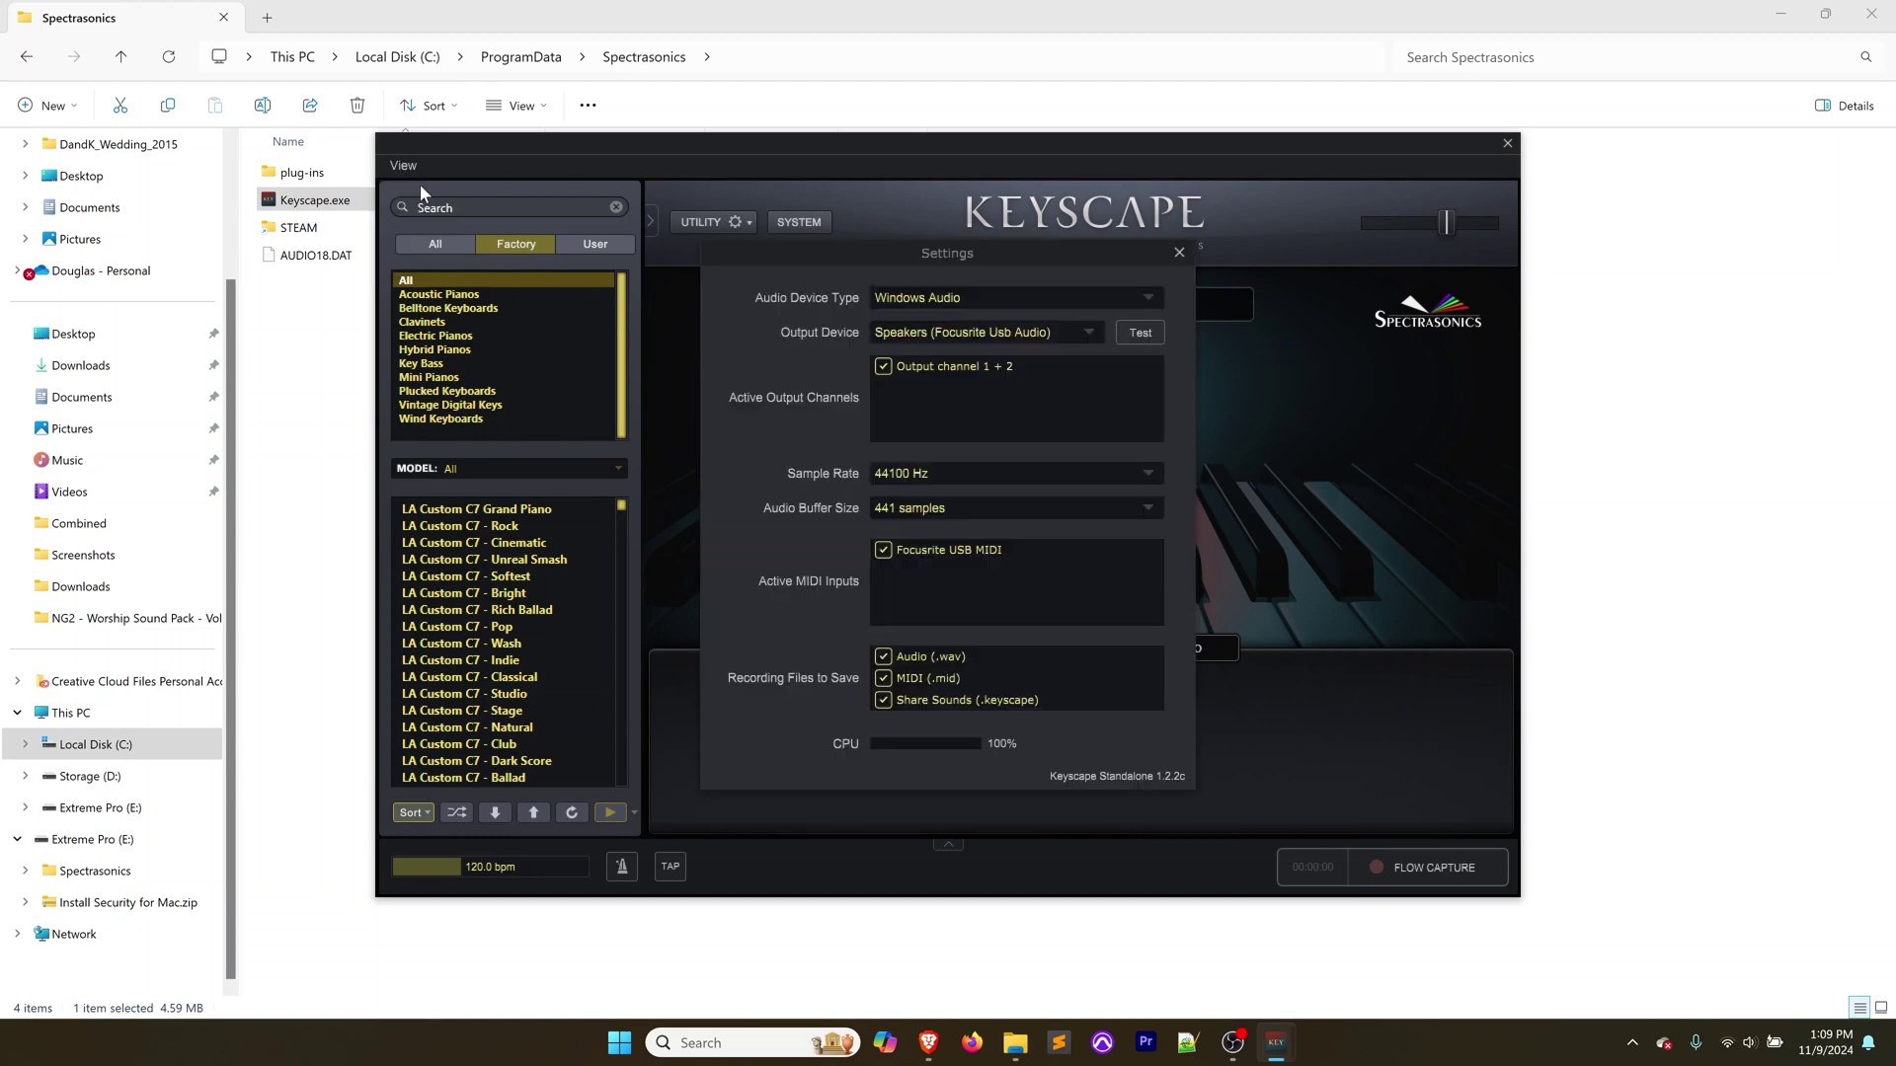
click(926, 297)
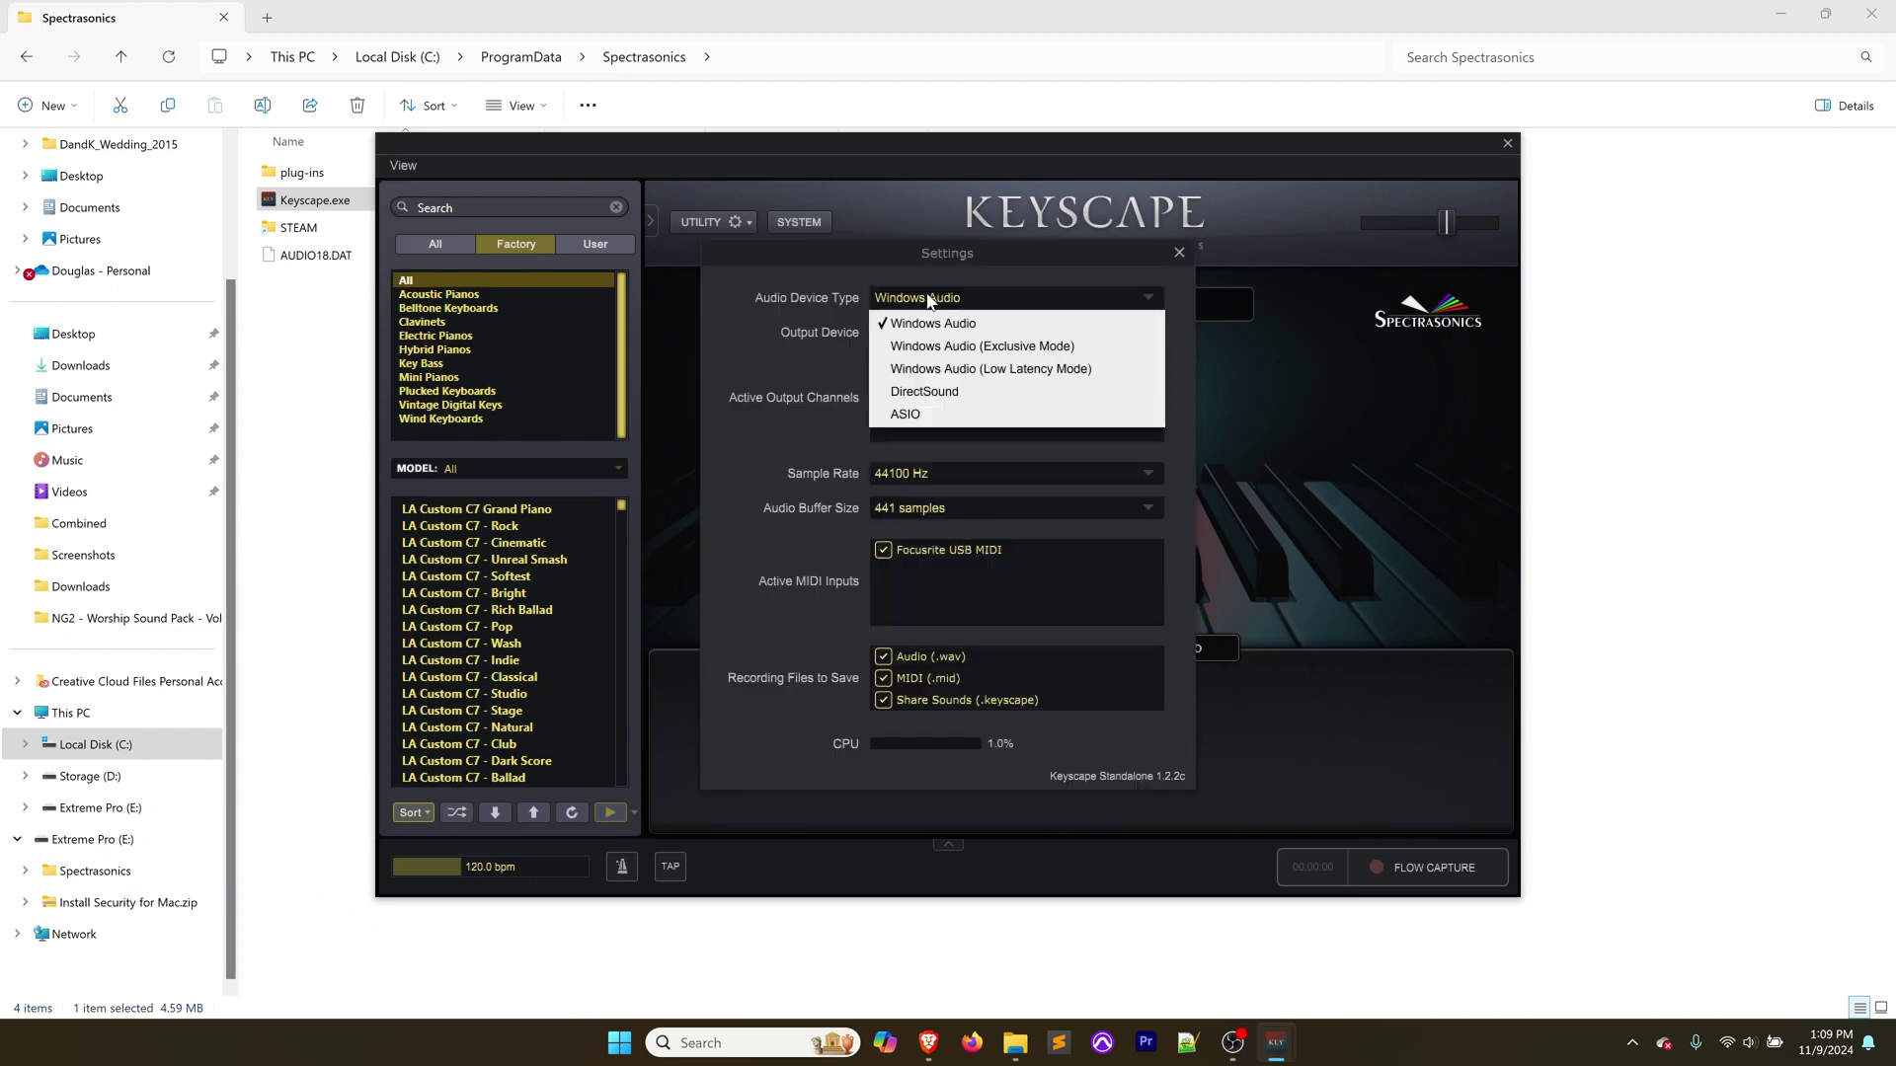
click(924, 409)
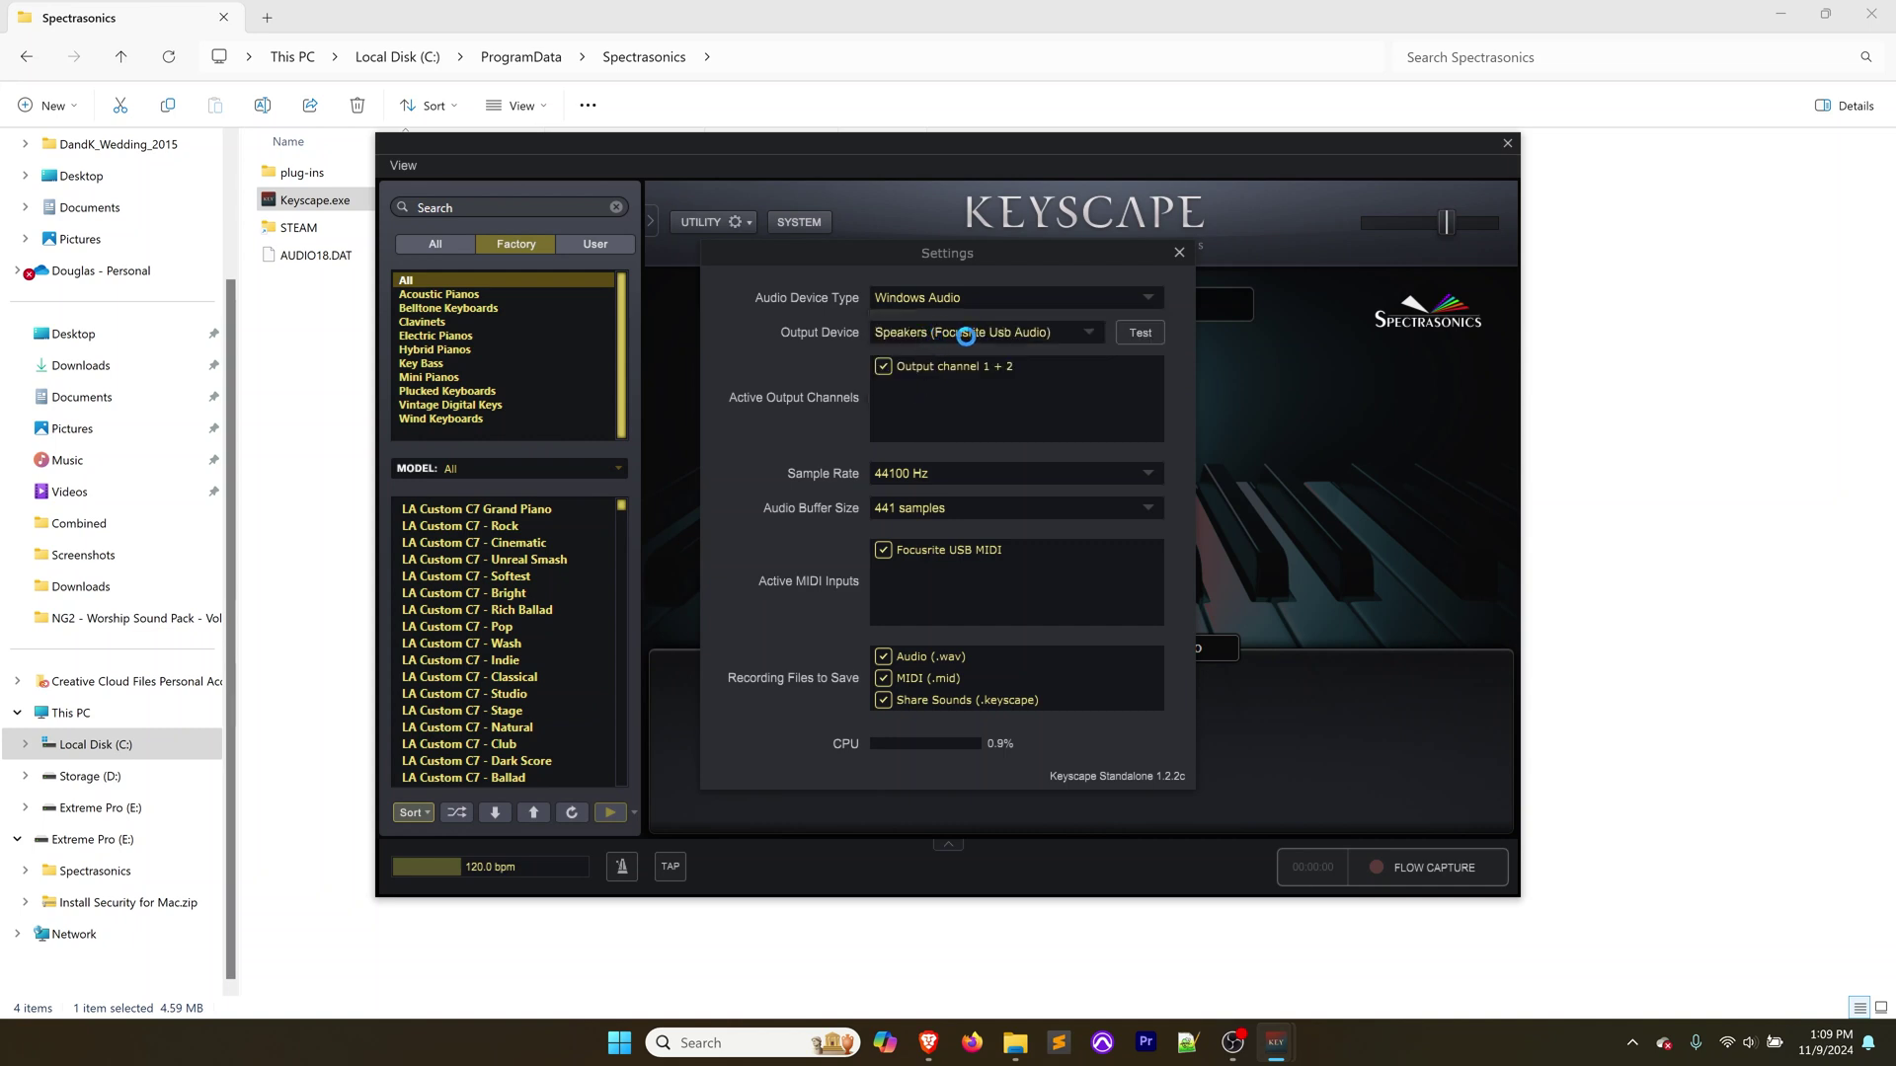
click(962, 334)
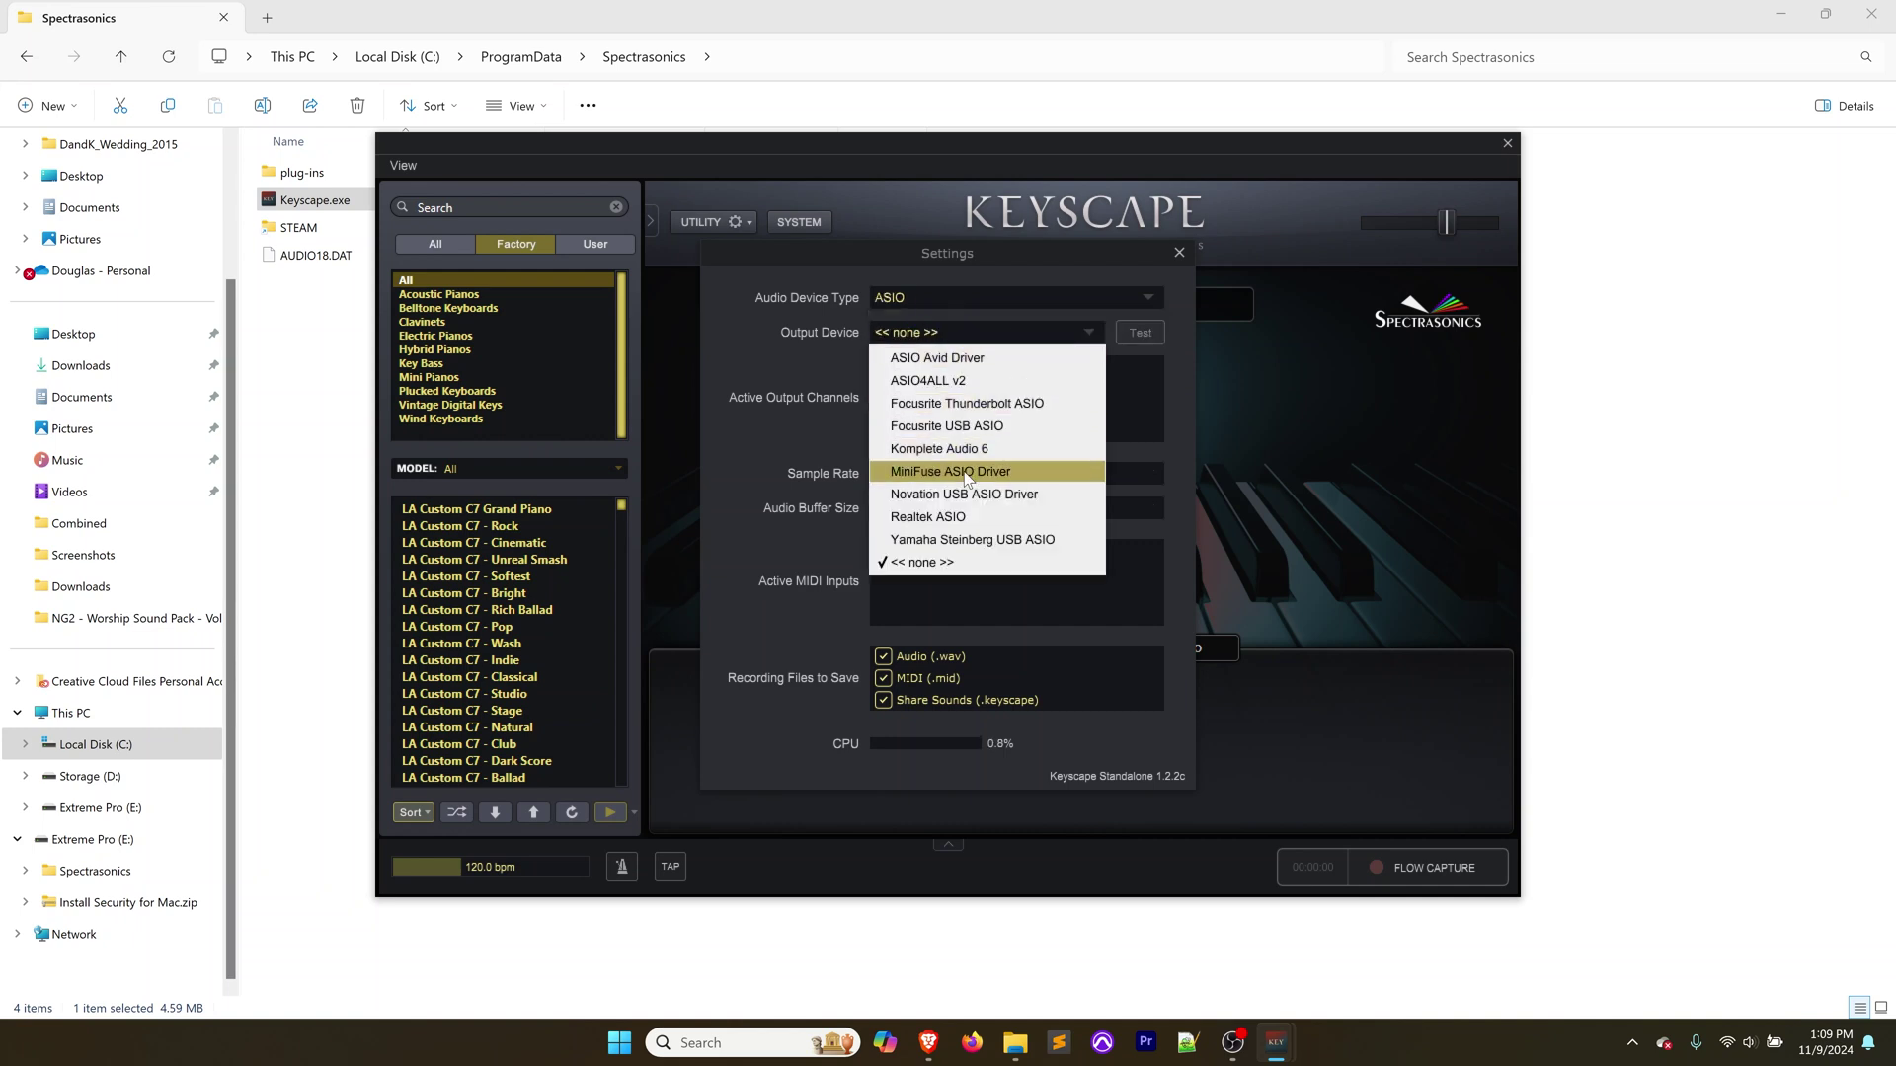
click(989, 430)
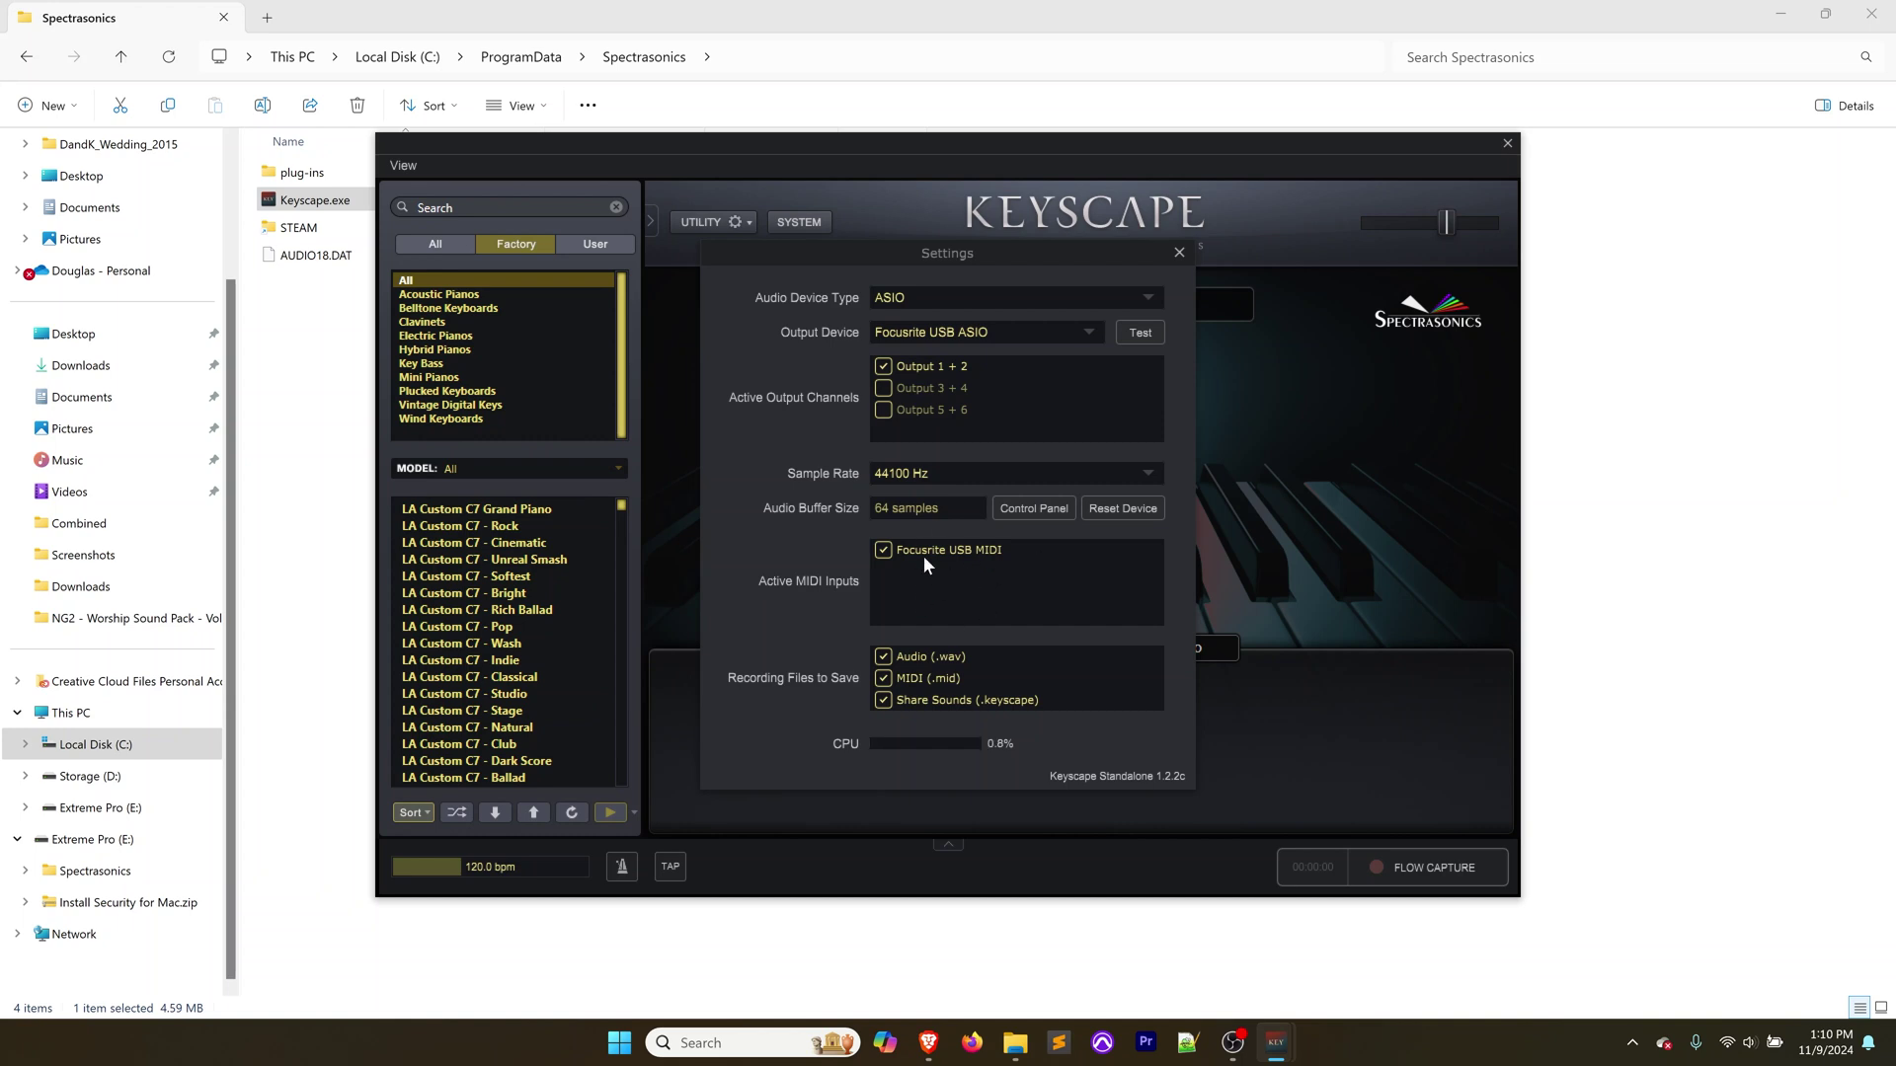
click(1175, 252)
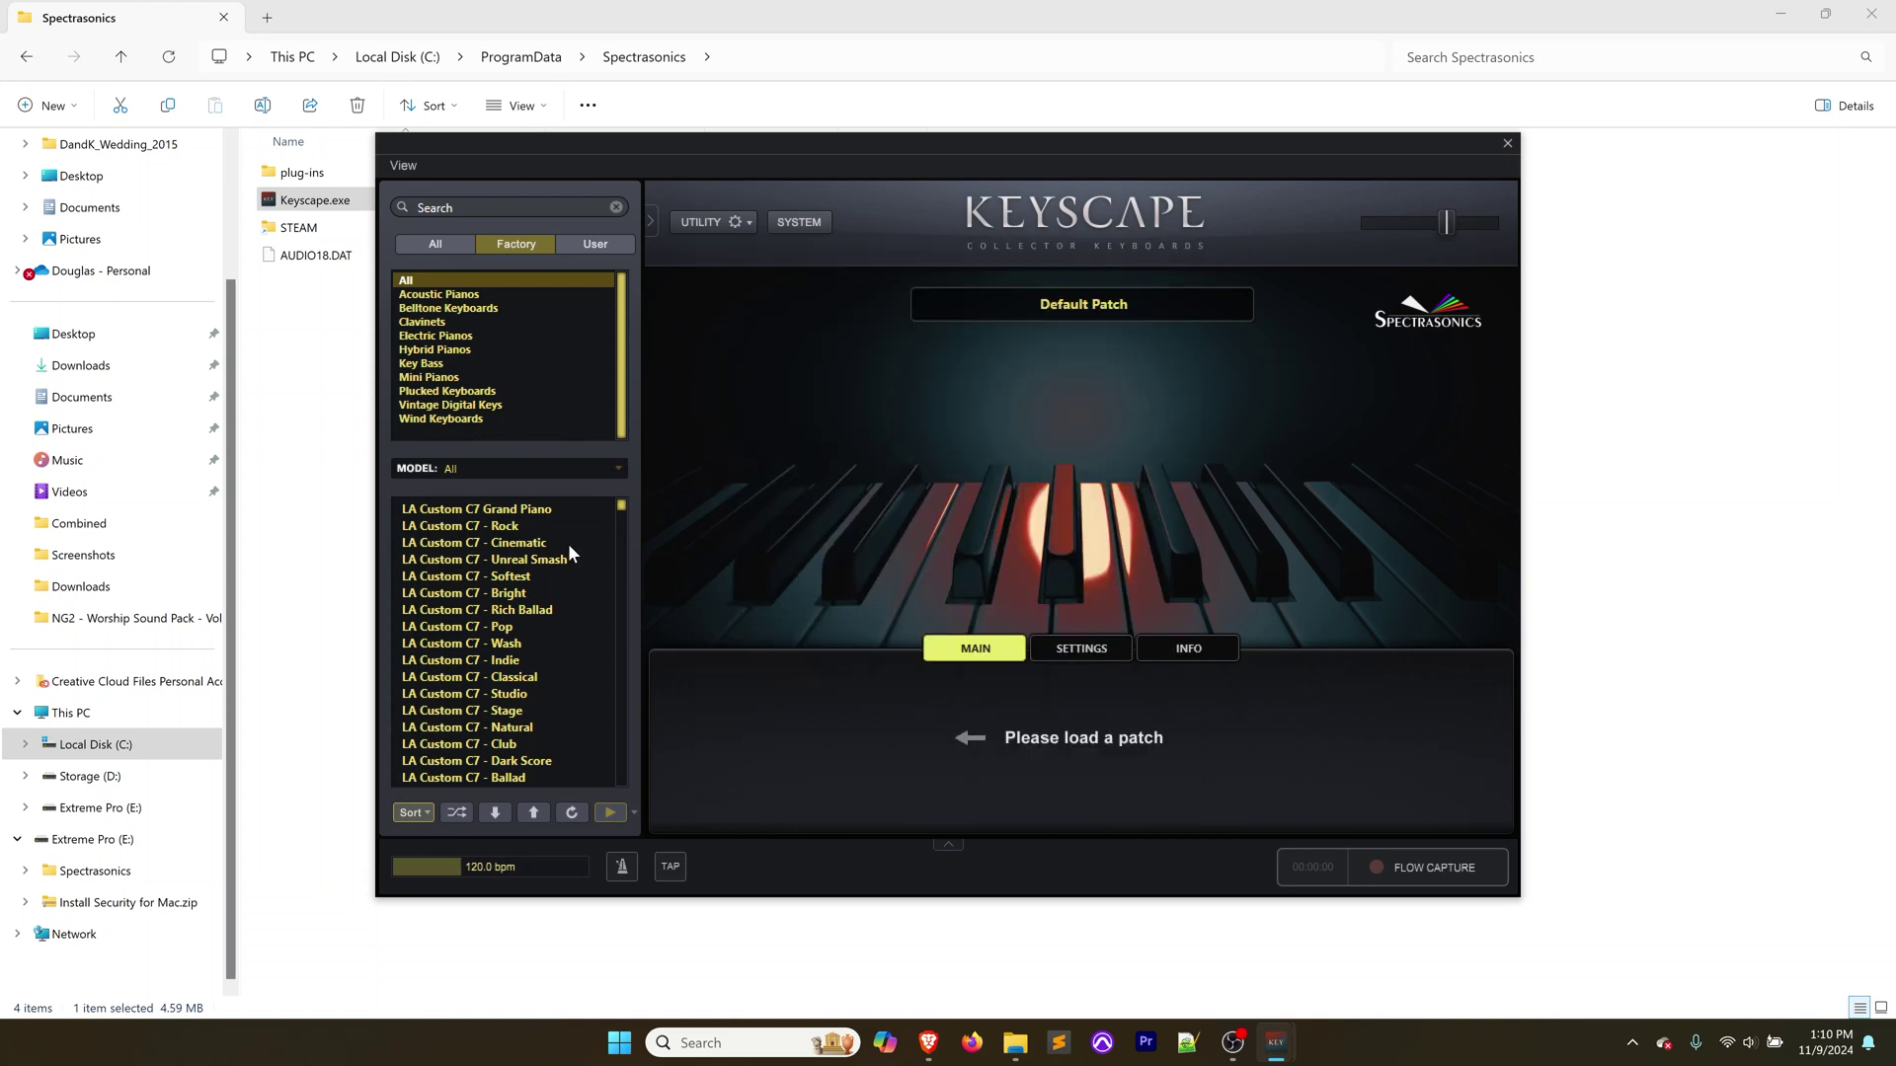
Load the LA Custom C7 Grand Piano patch and launch Waveform via a Start search for 'wave'
click(487, 509)
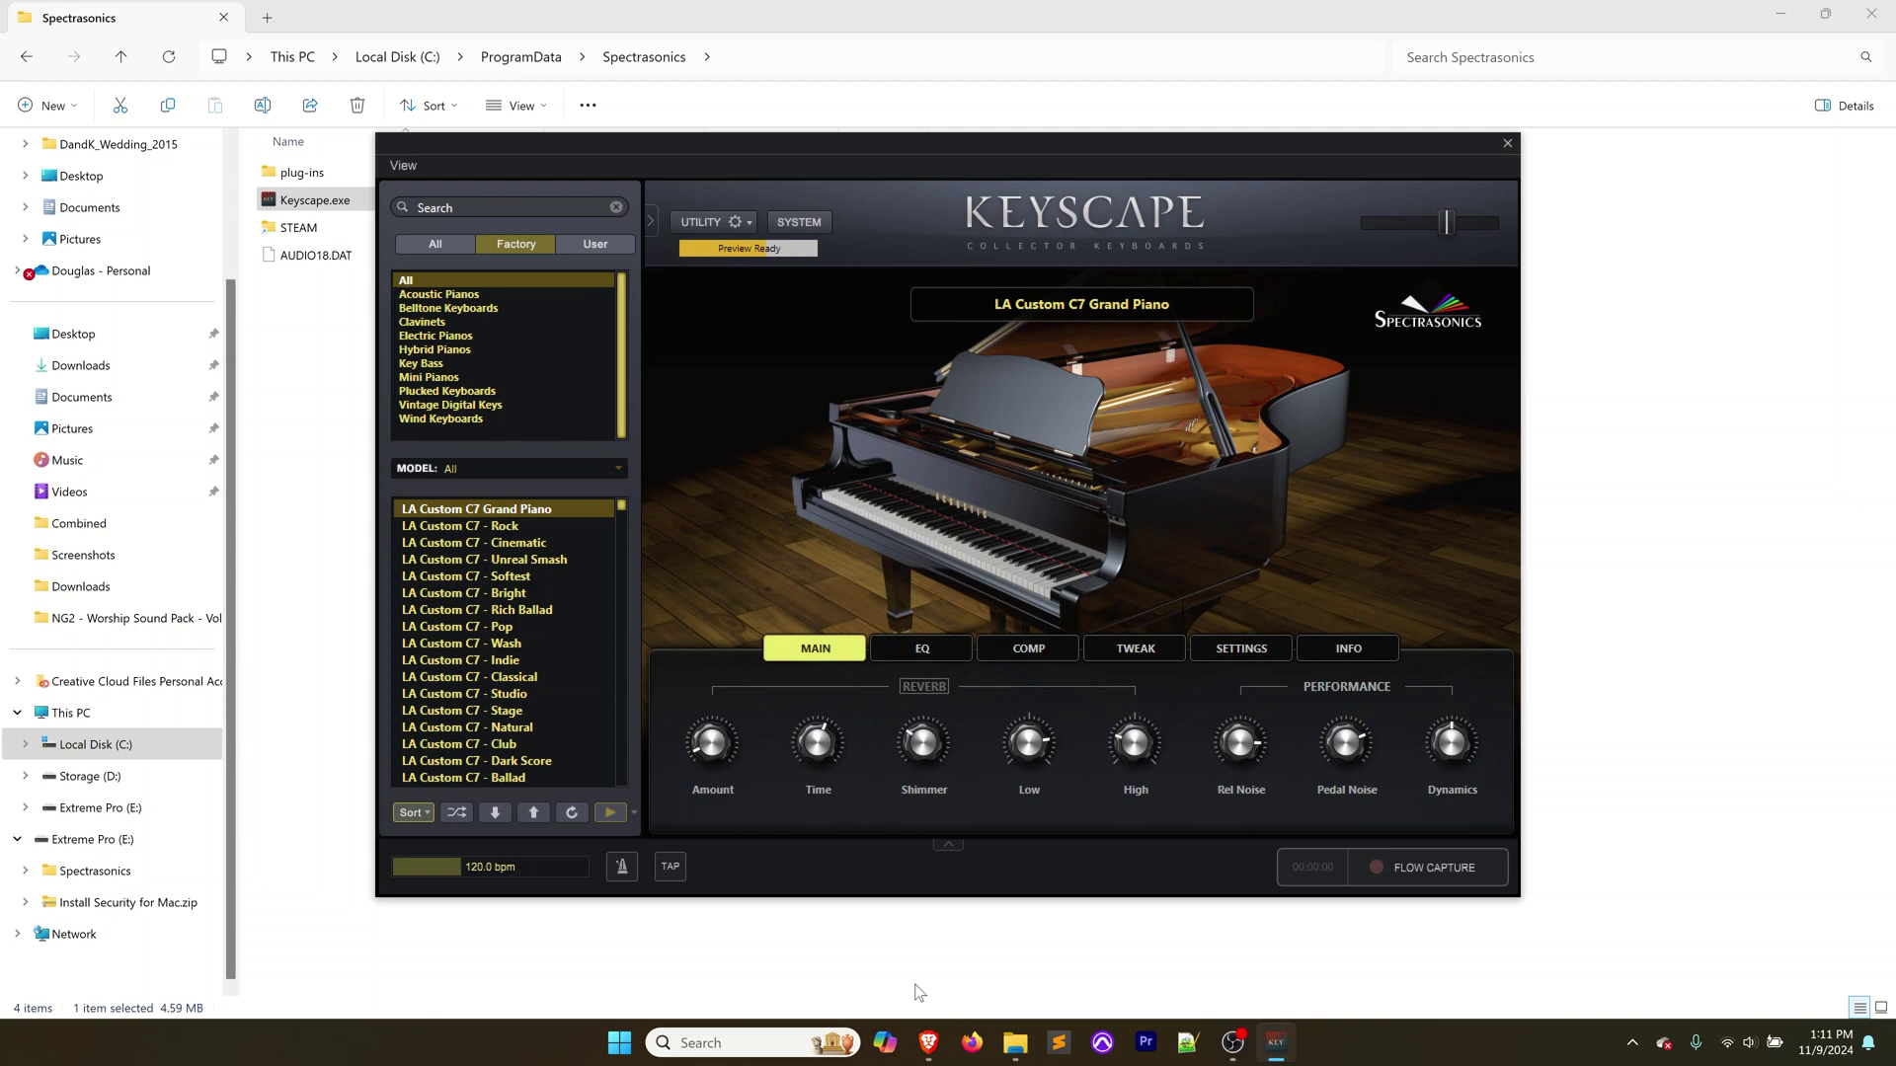
key(super)
text(wave)
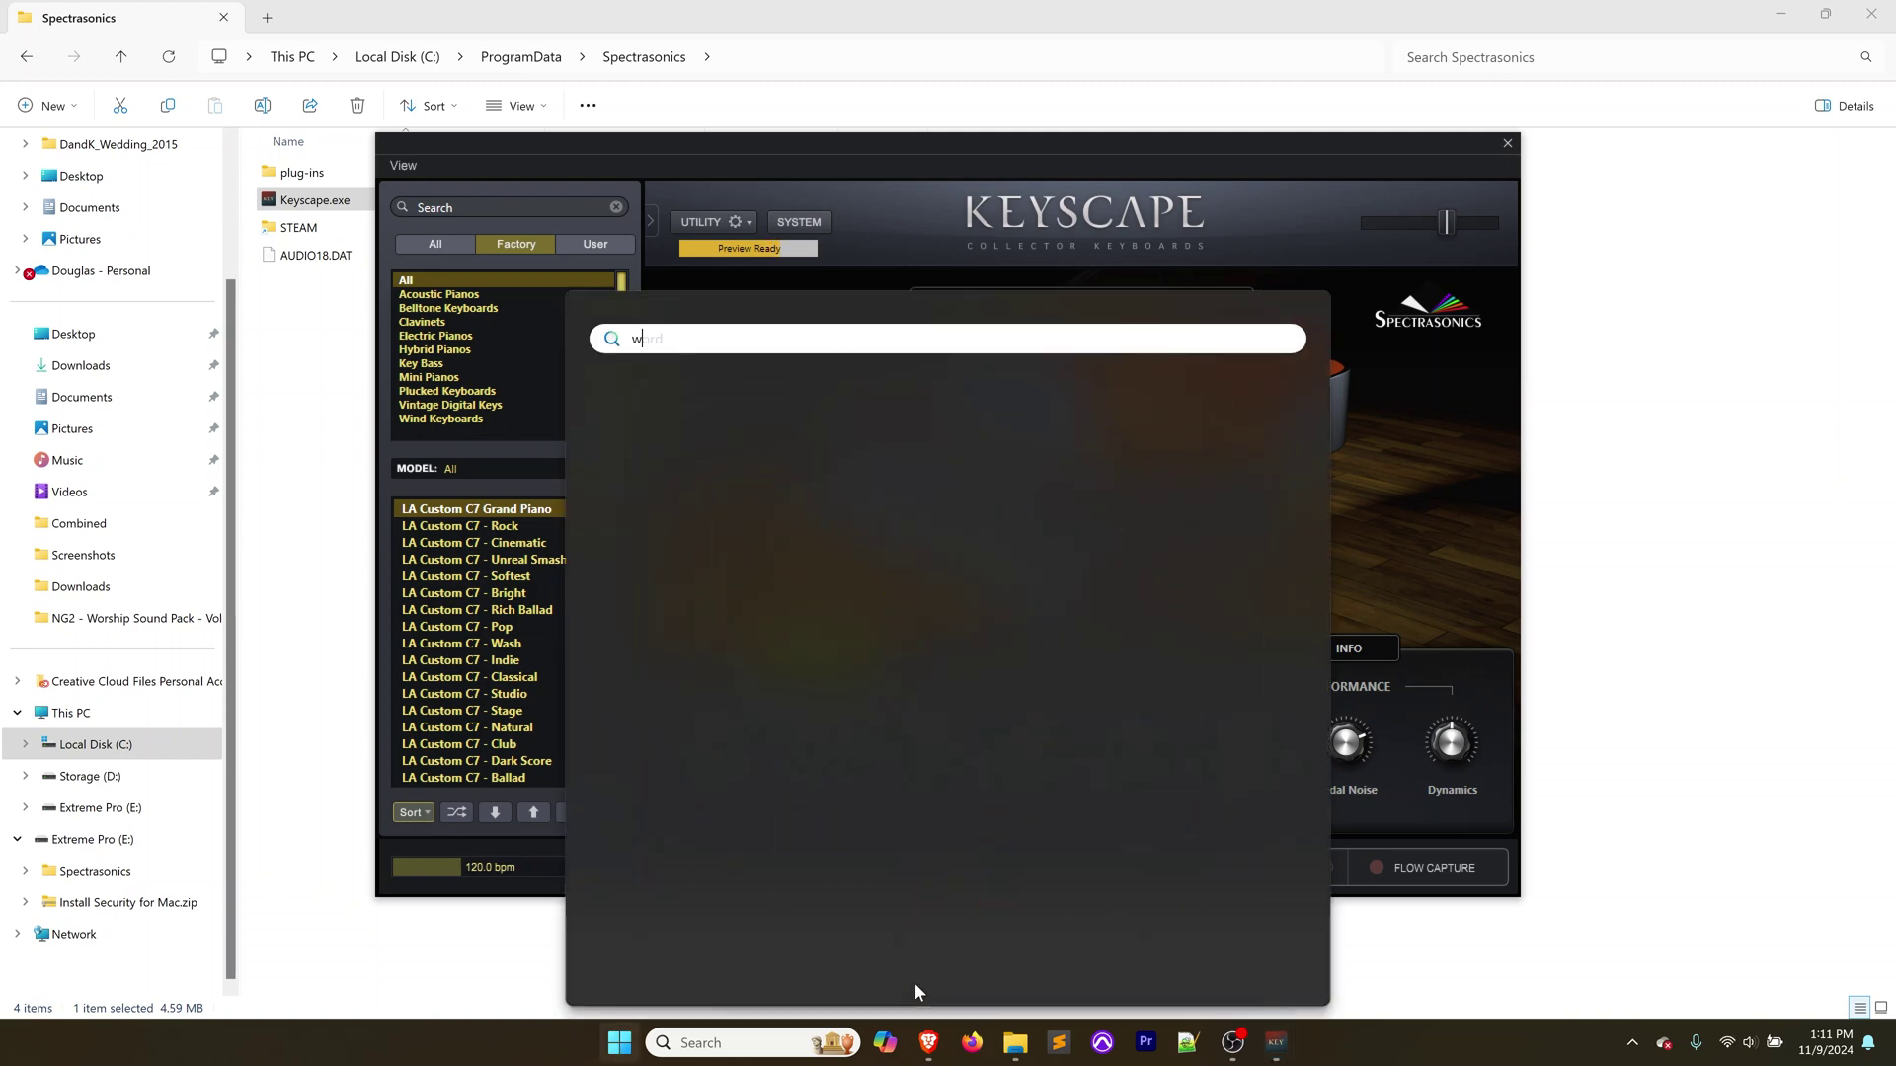
click(678, 487)
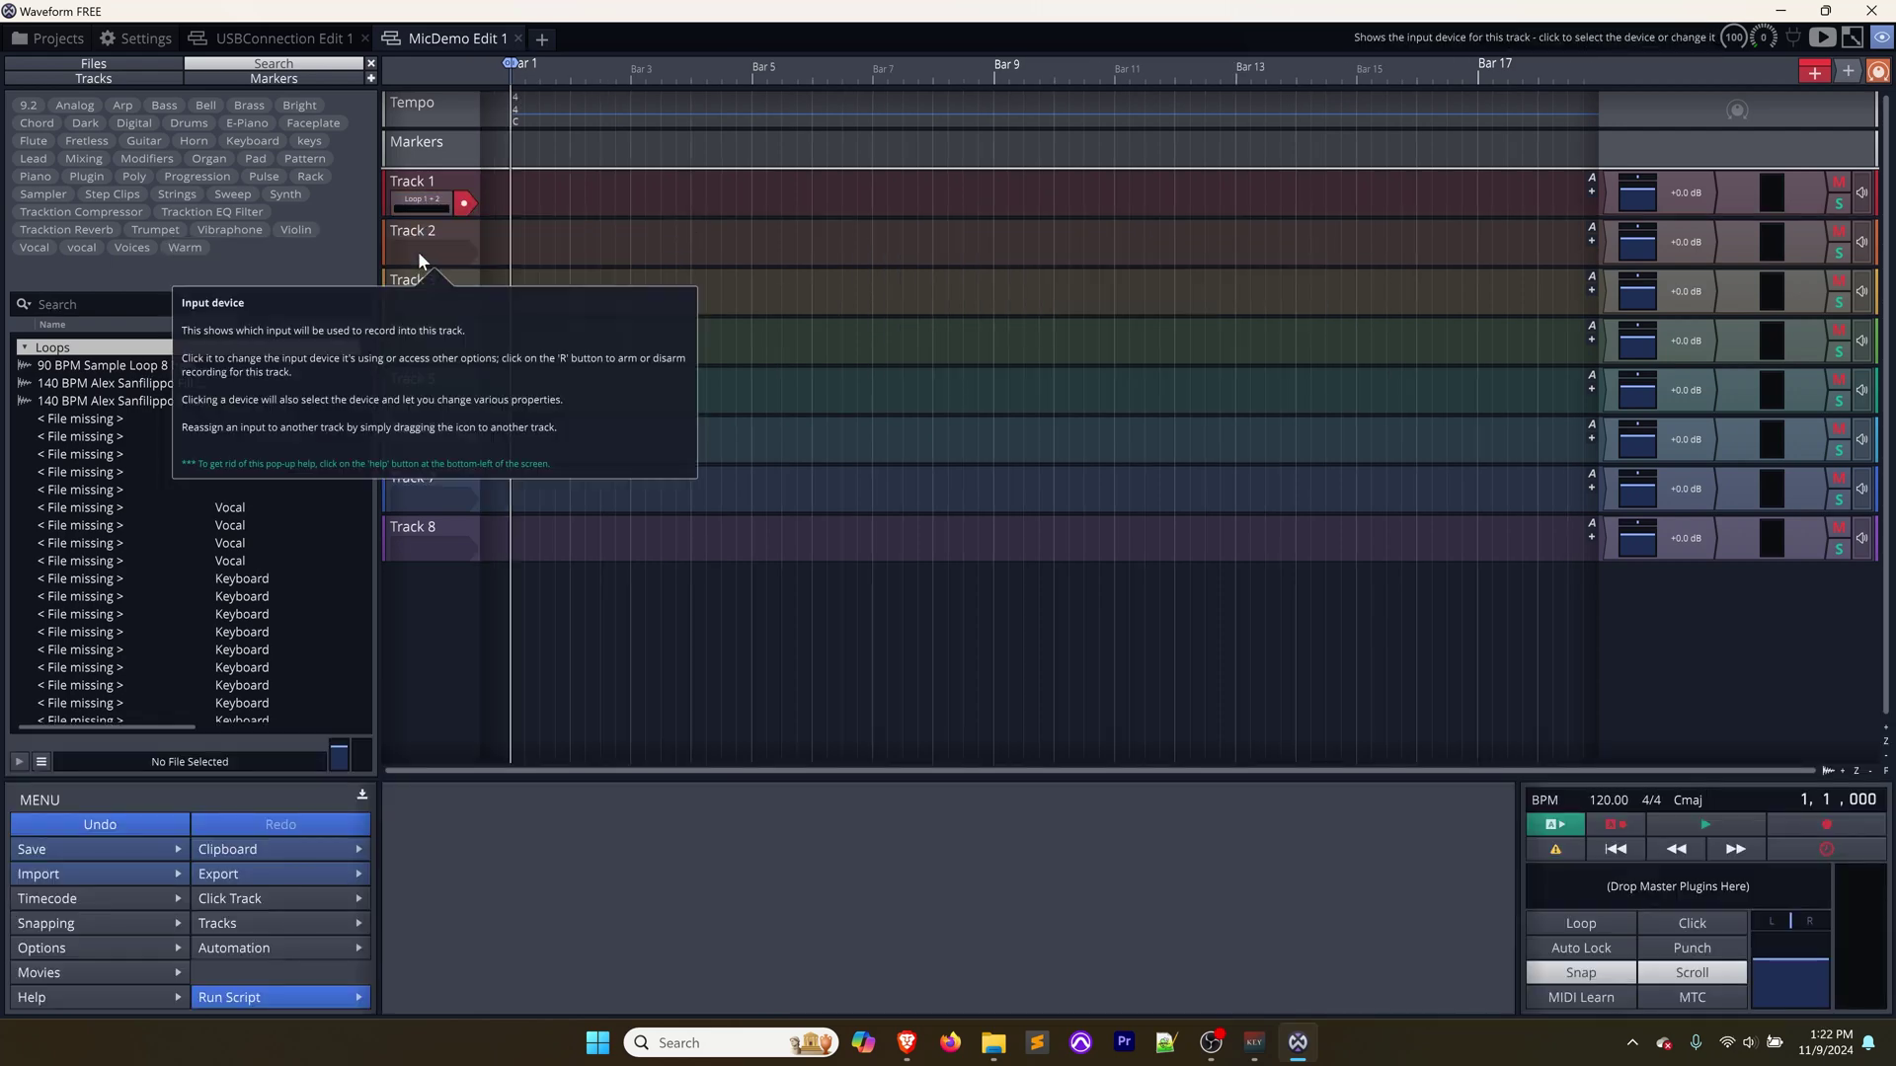
Set Track 2's input to Input 2, start recording in Waveform, and return to Keyscape
click(418, 255)
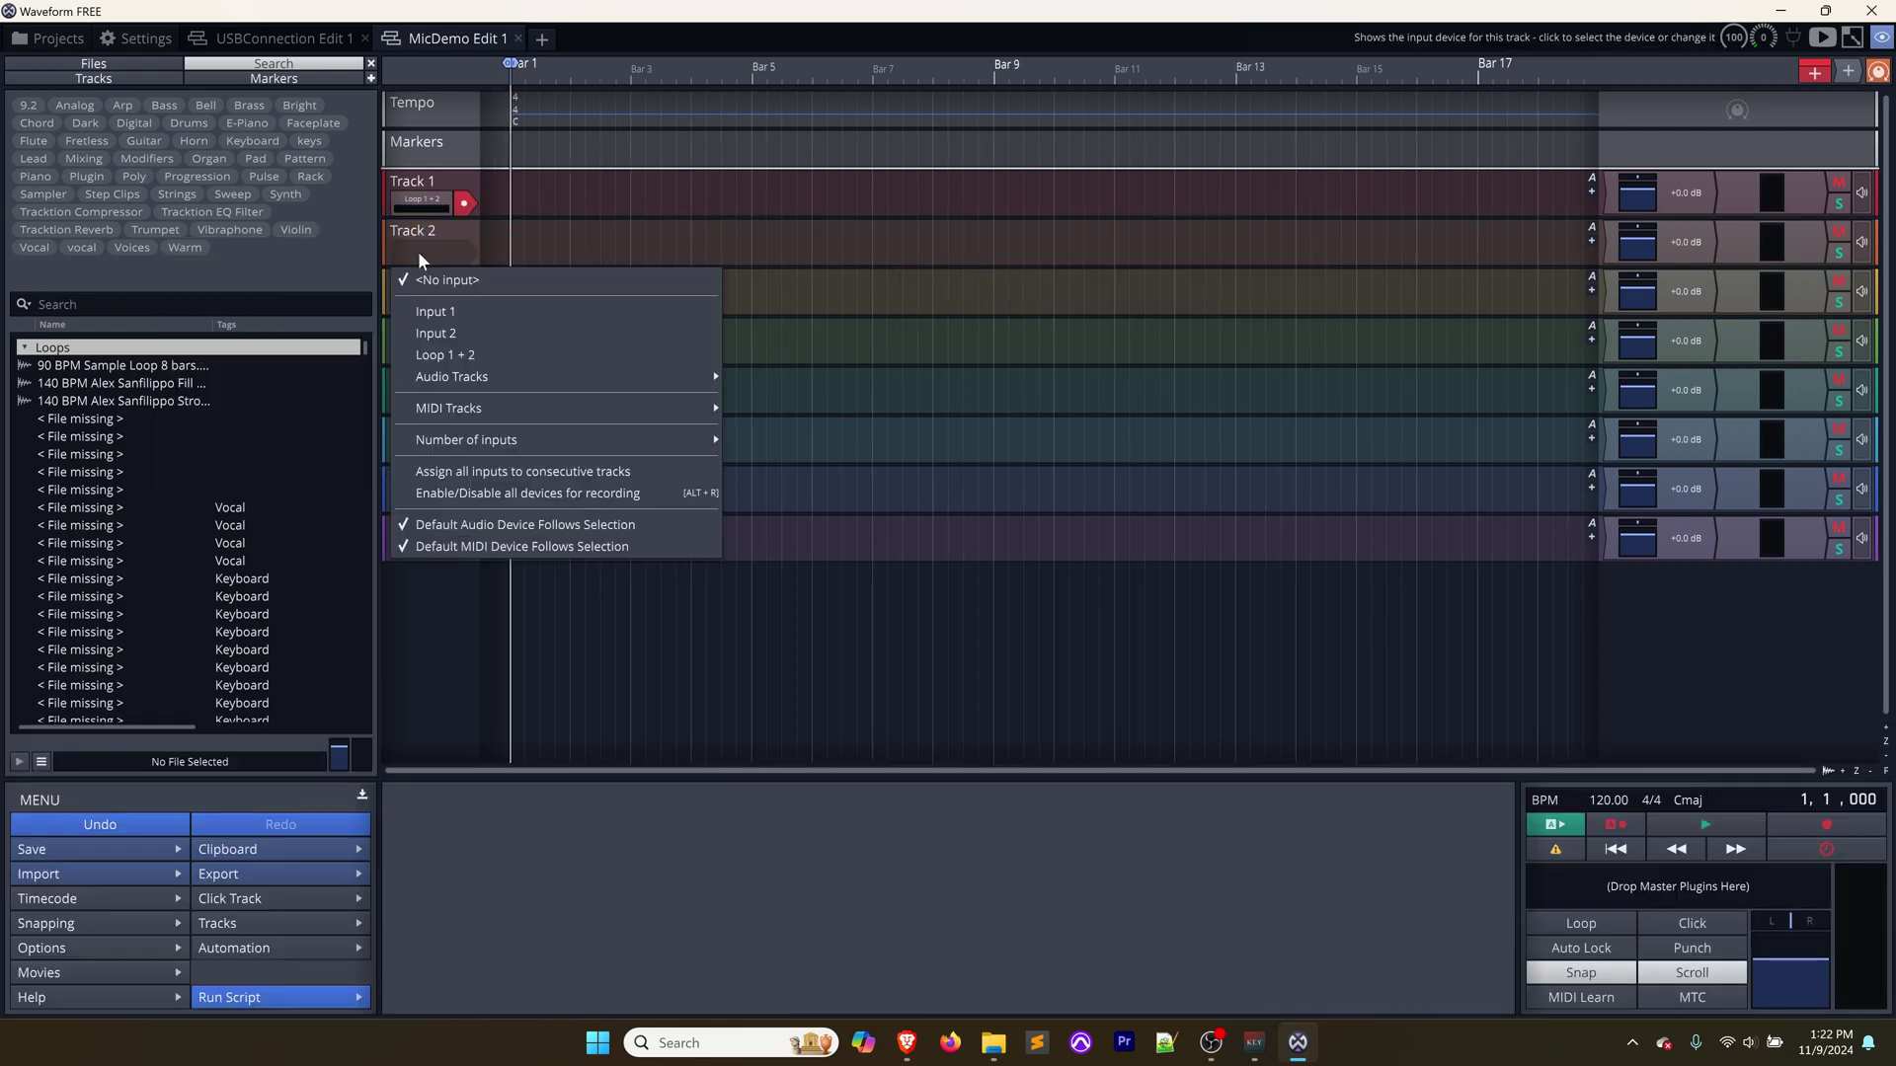
click(458, 329)
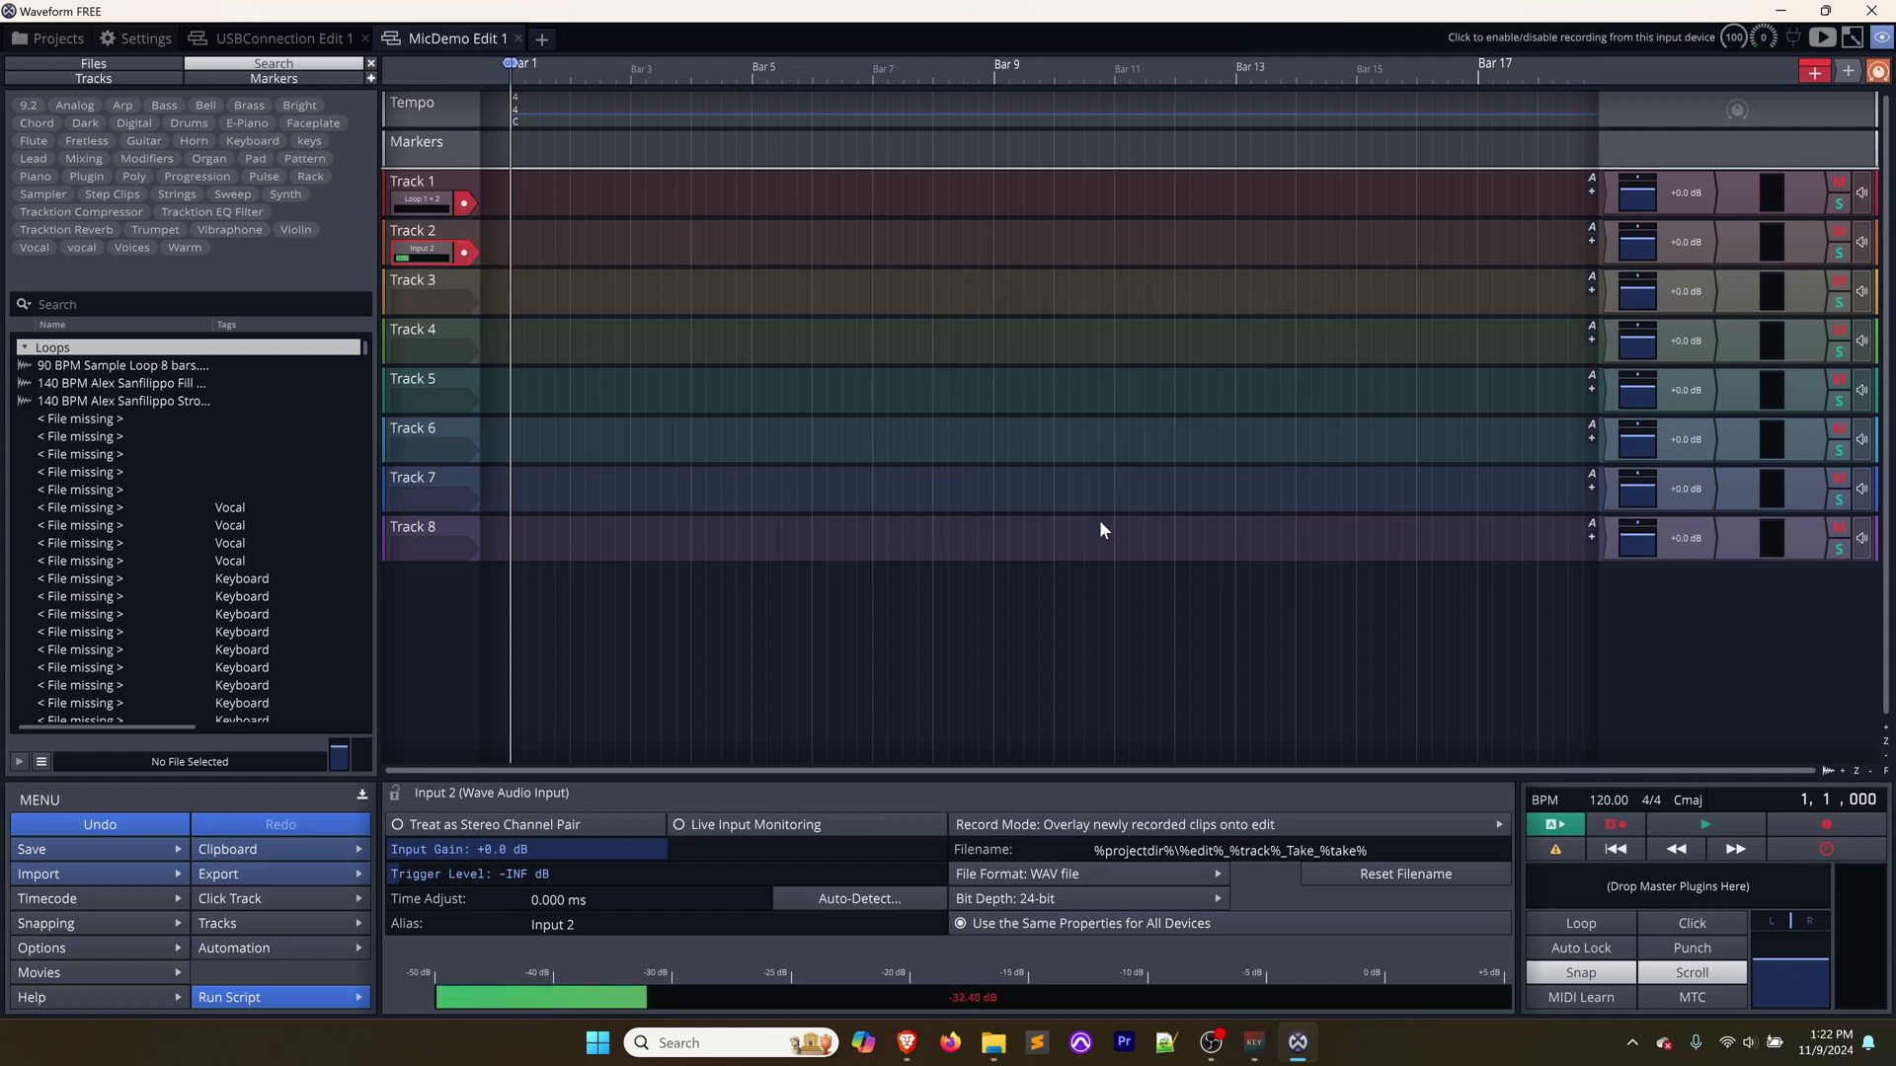
click(1810, 826)
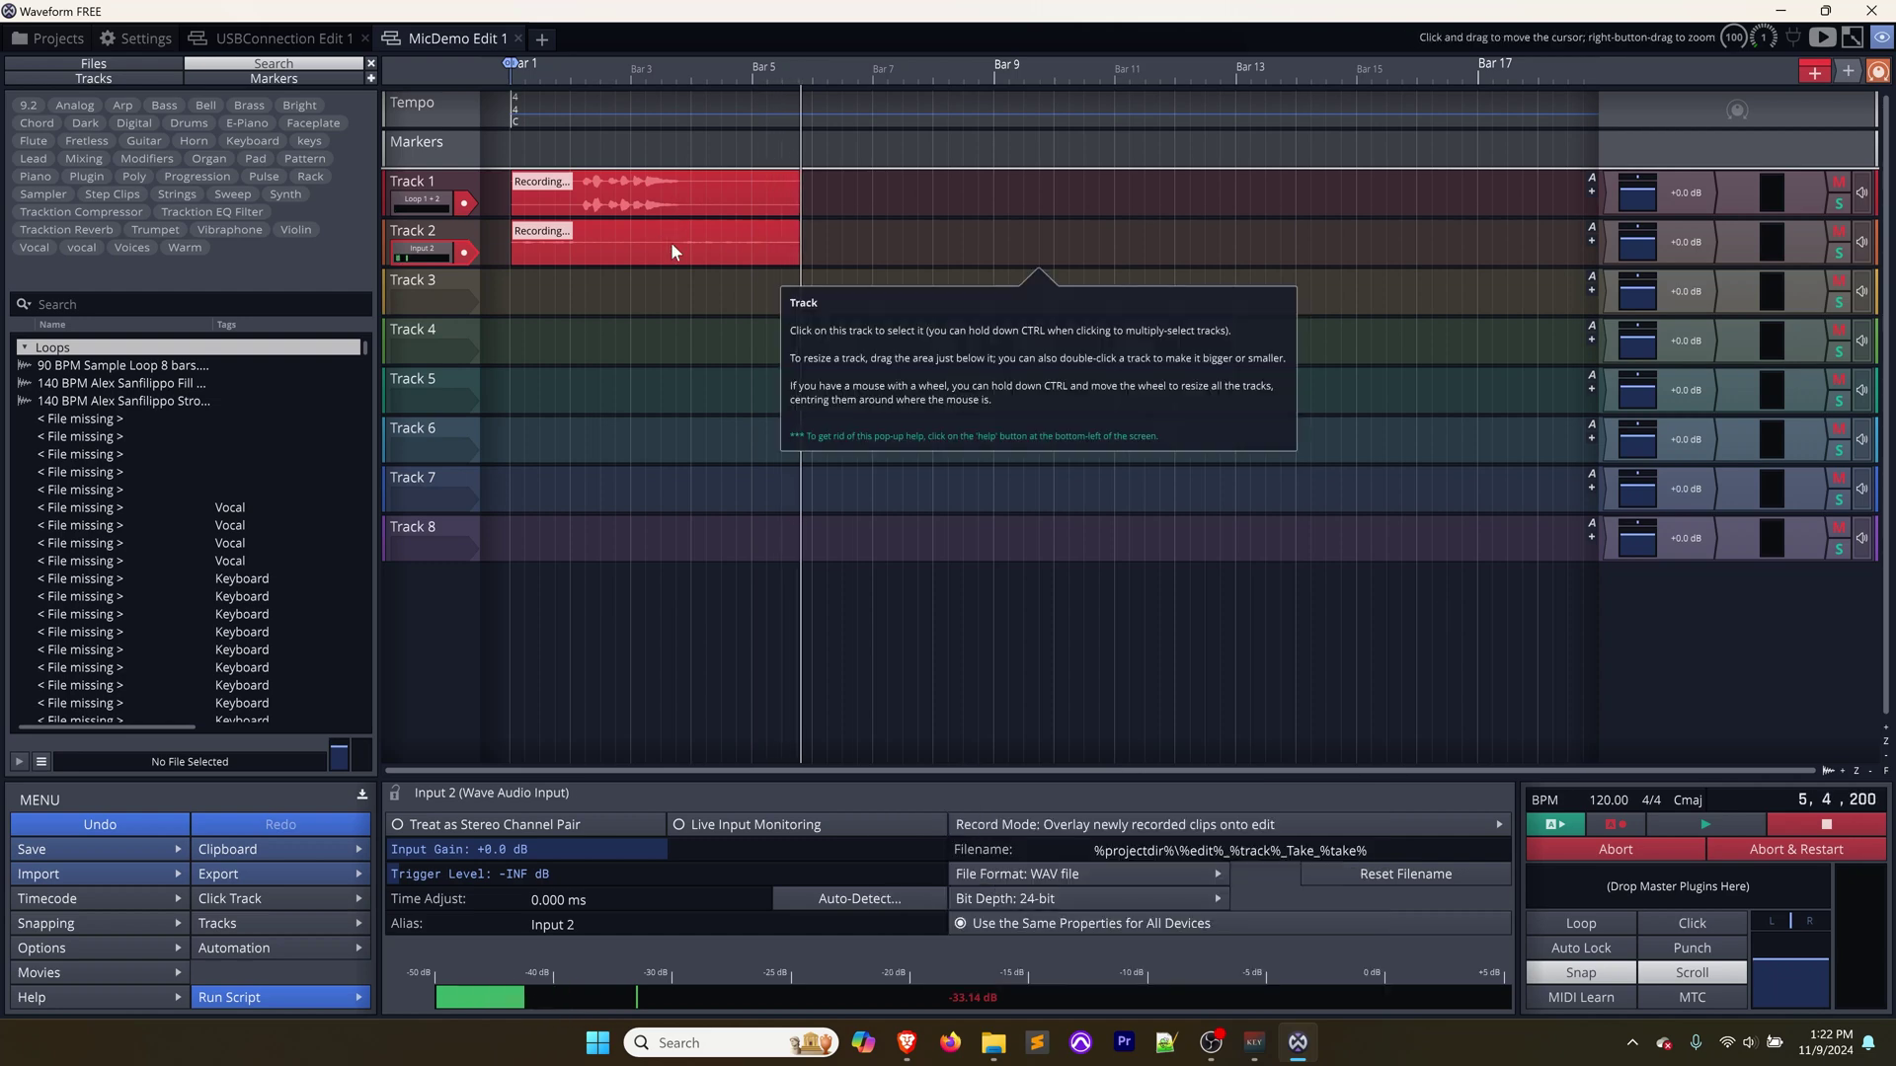
key(alt+Tab)
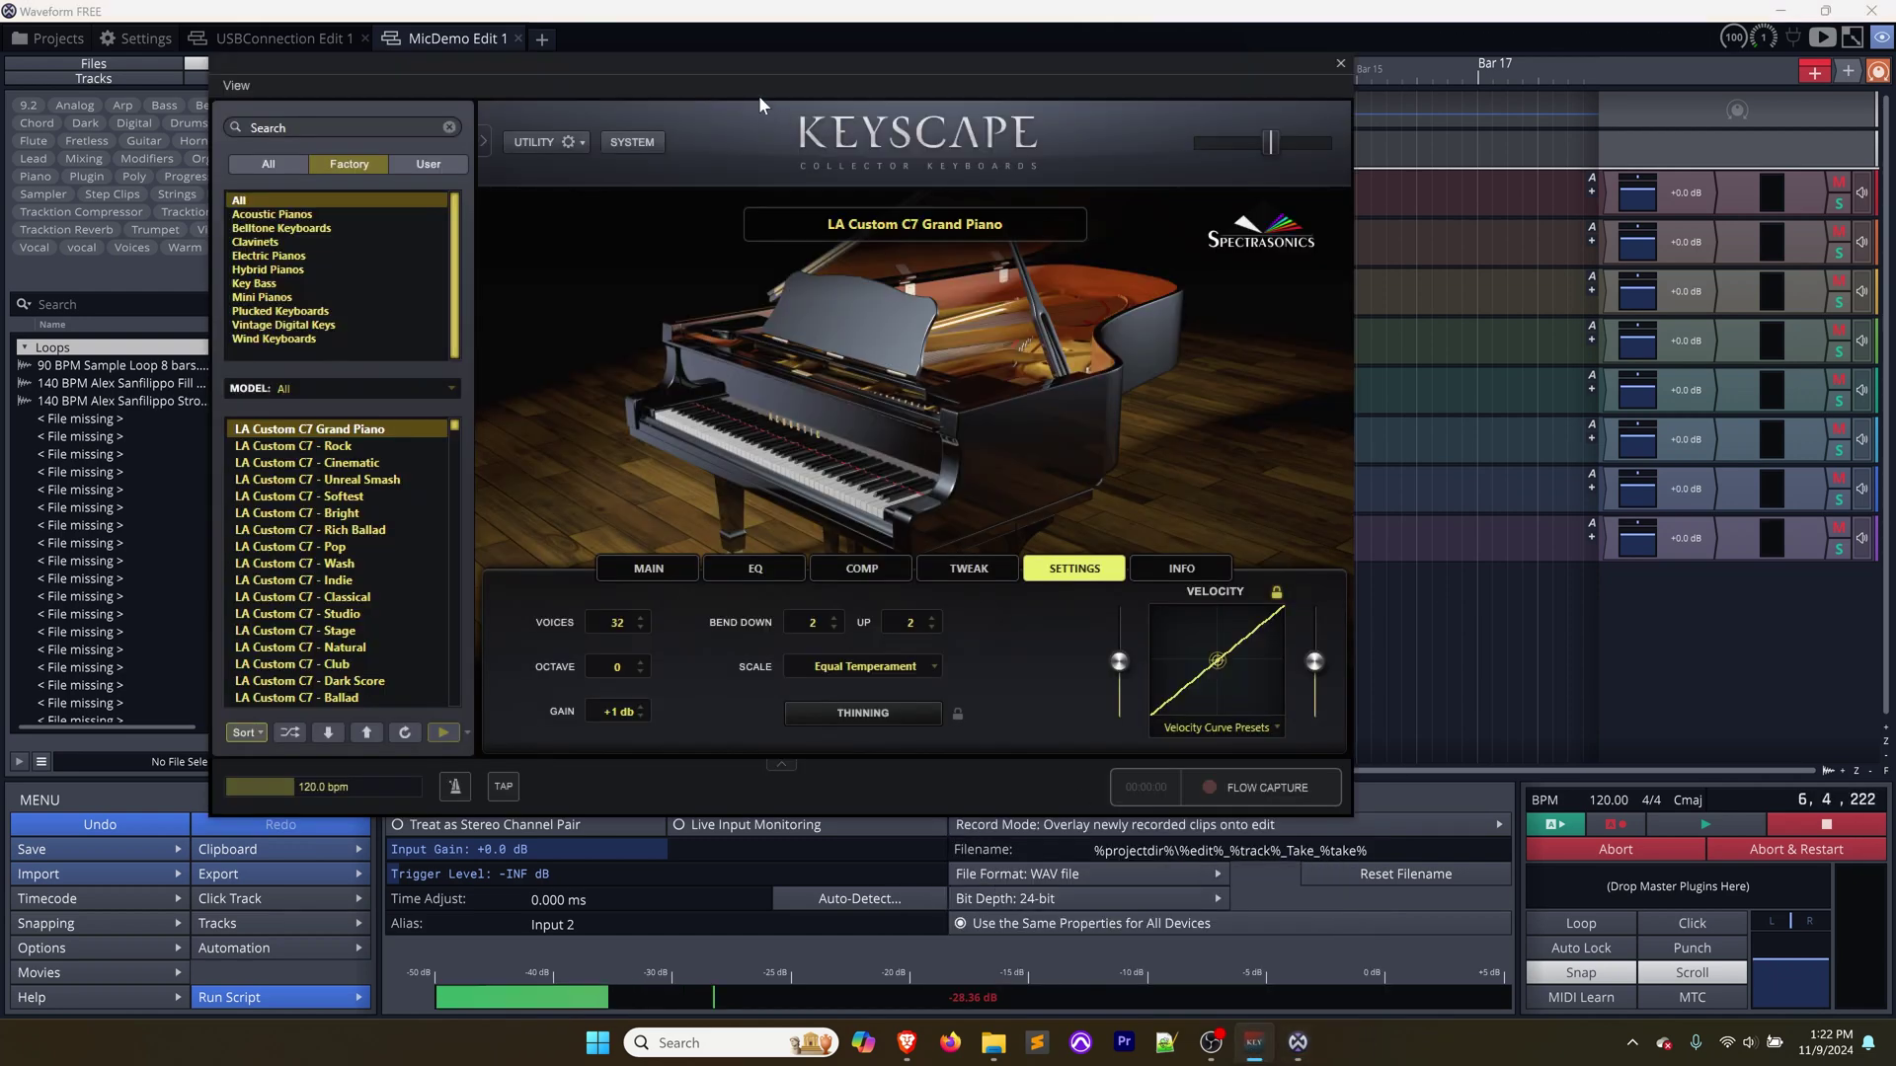
Move the Keyscape window aside and load the LA Custom C7 - Cinematic patch
drag(658, 69, 728, 94)
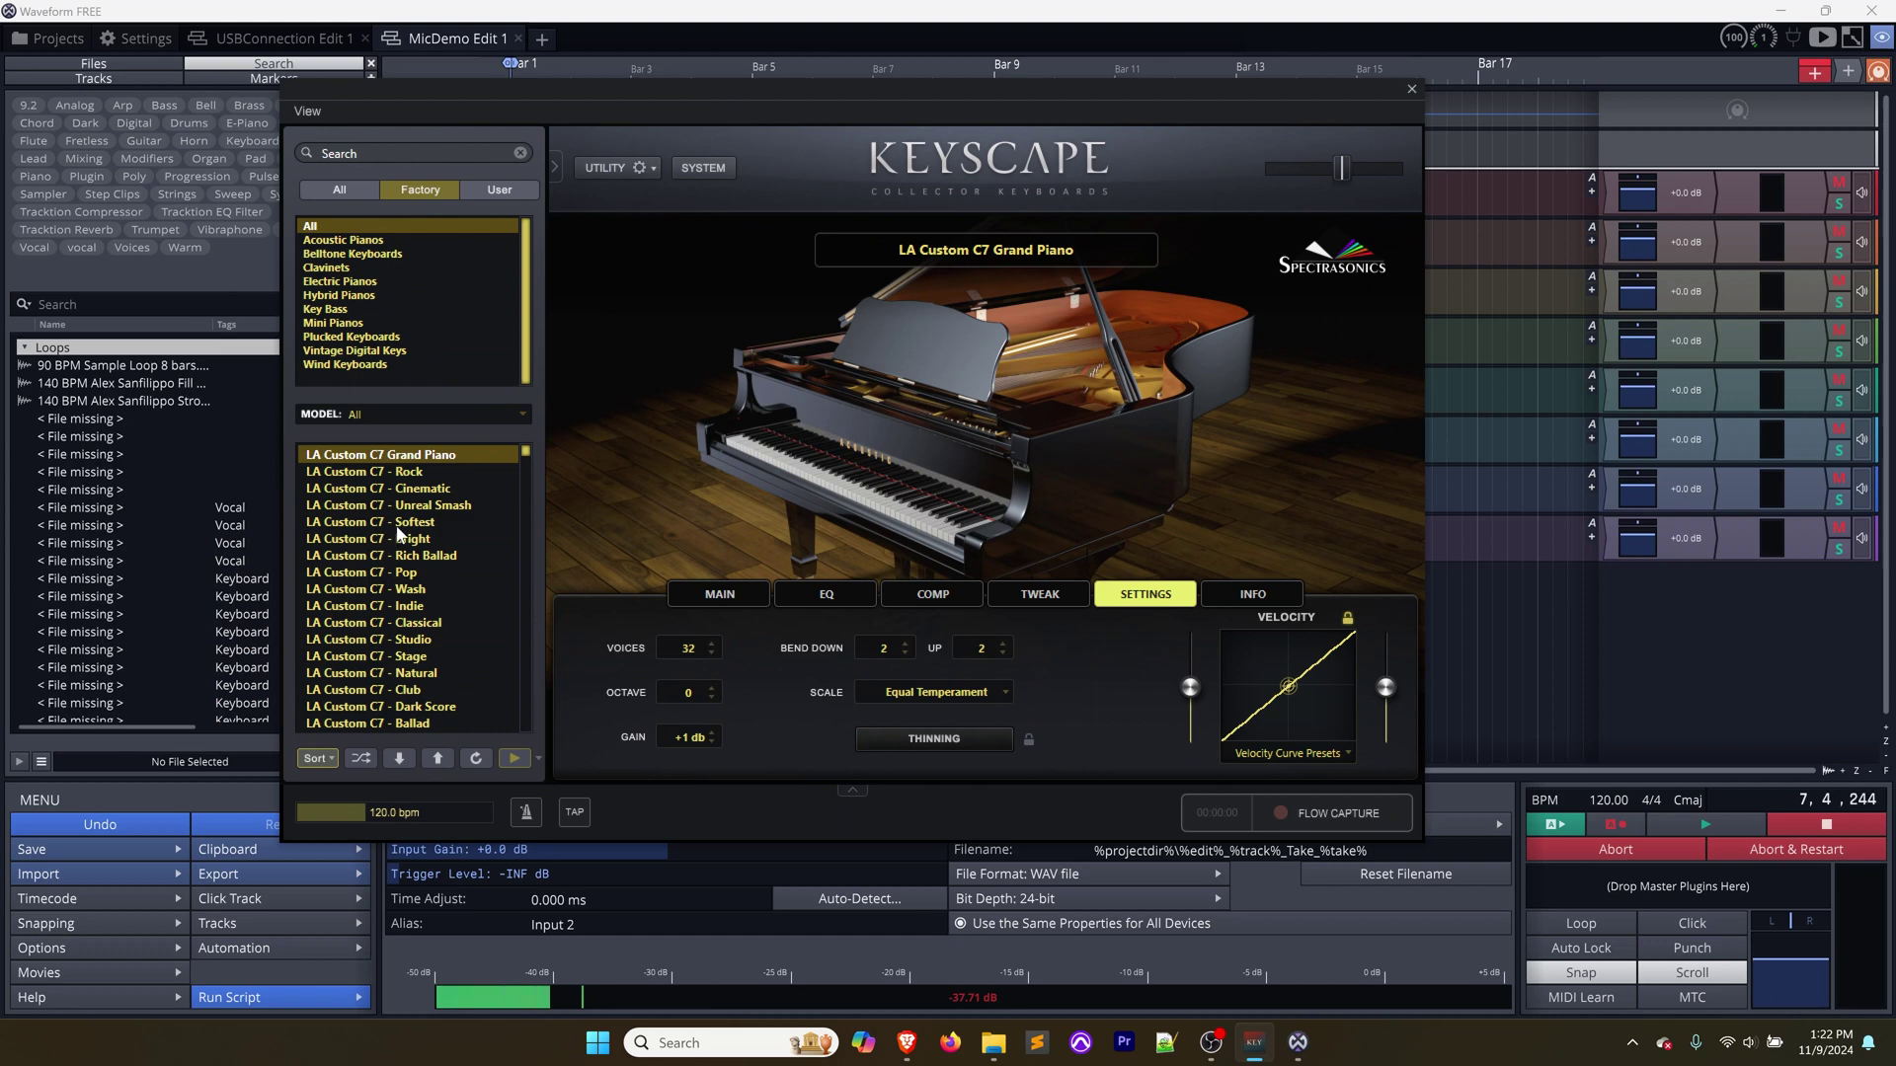
click(410, 491)
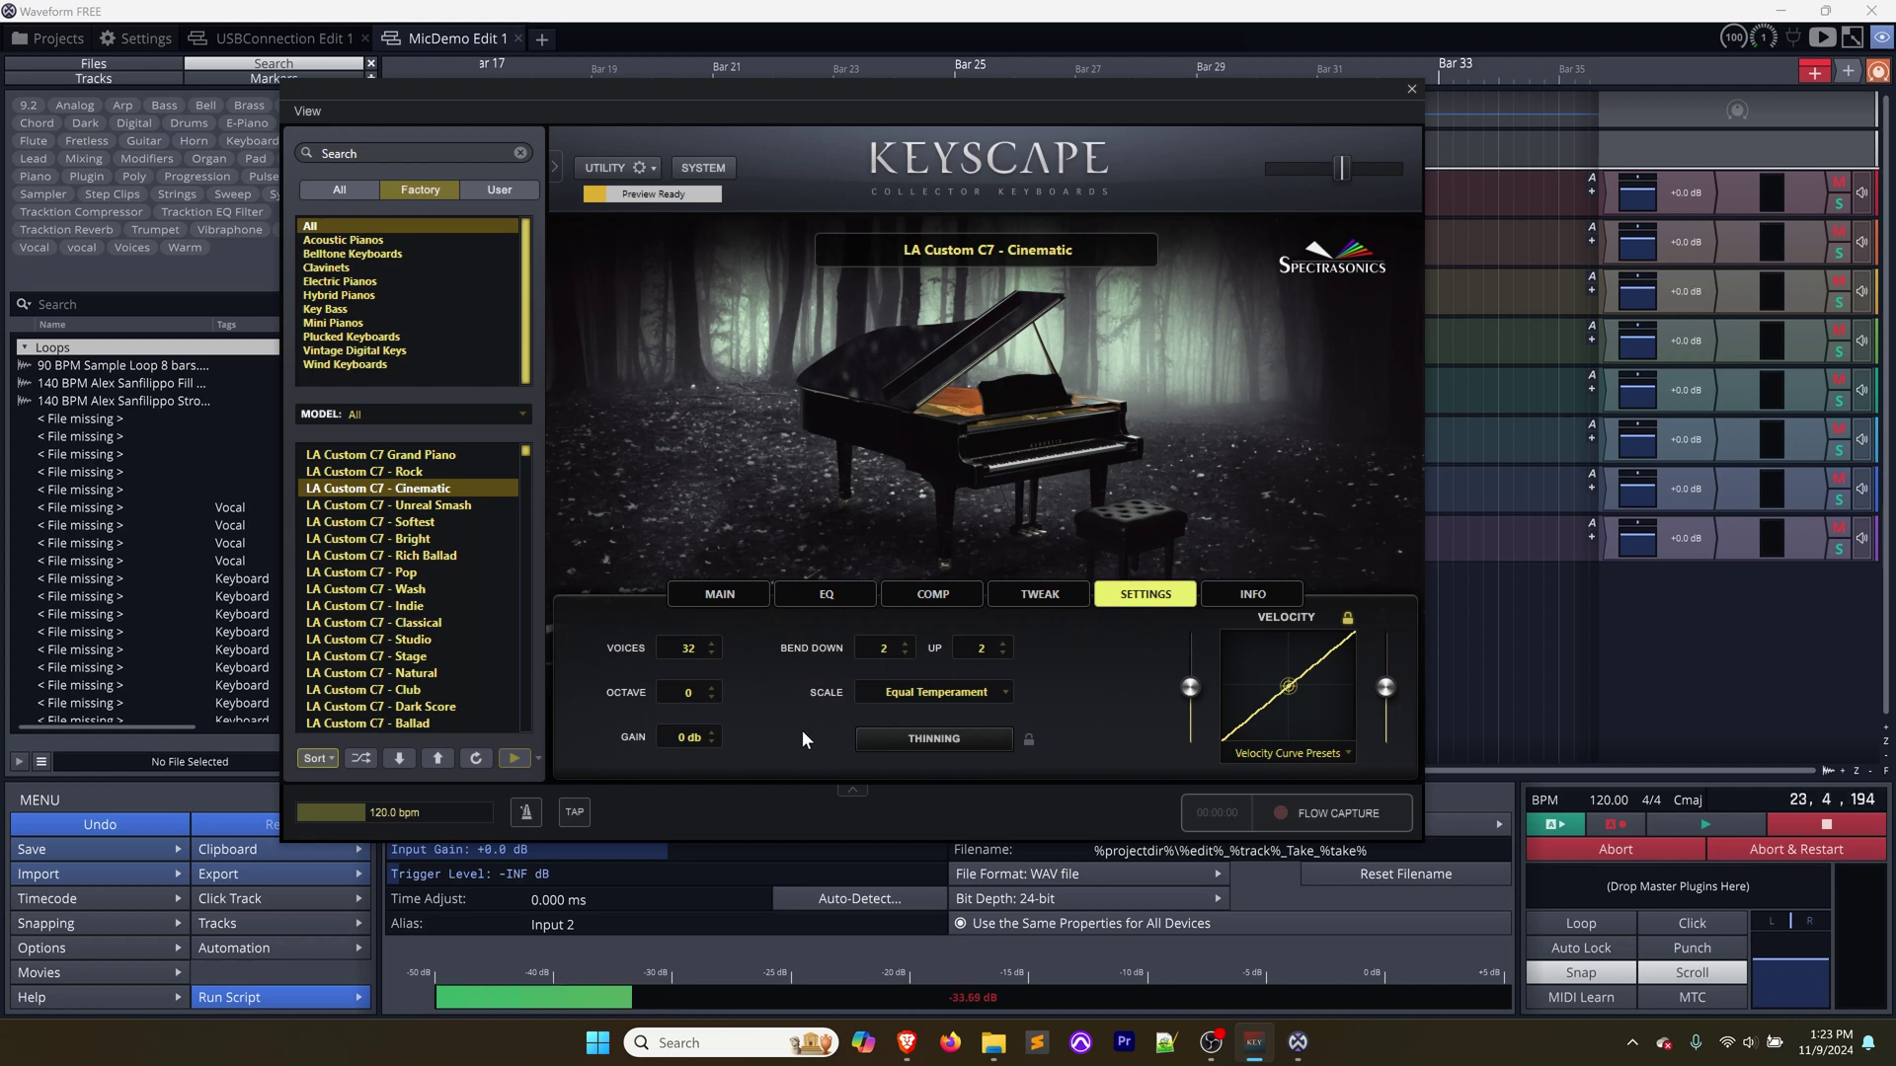
click(309, 112)
Check the 192-sample ASIO buffer in Settings, close it, and move Keyscape lower
click(317, 134)
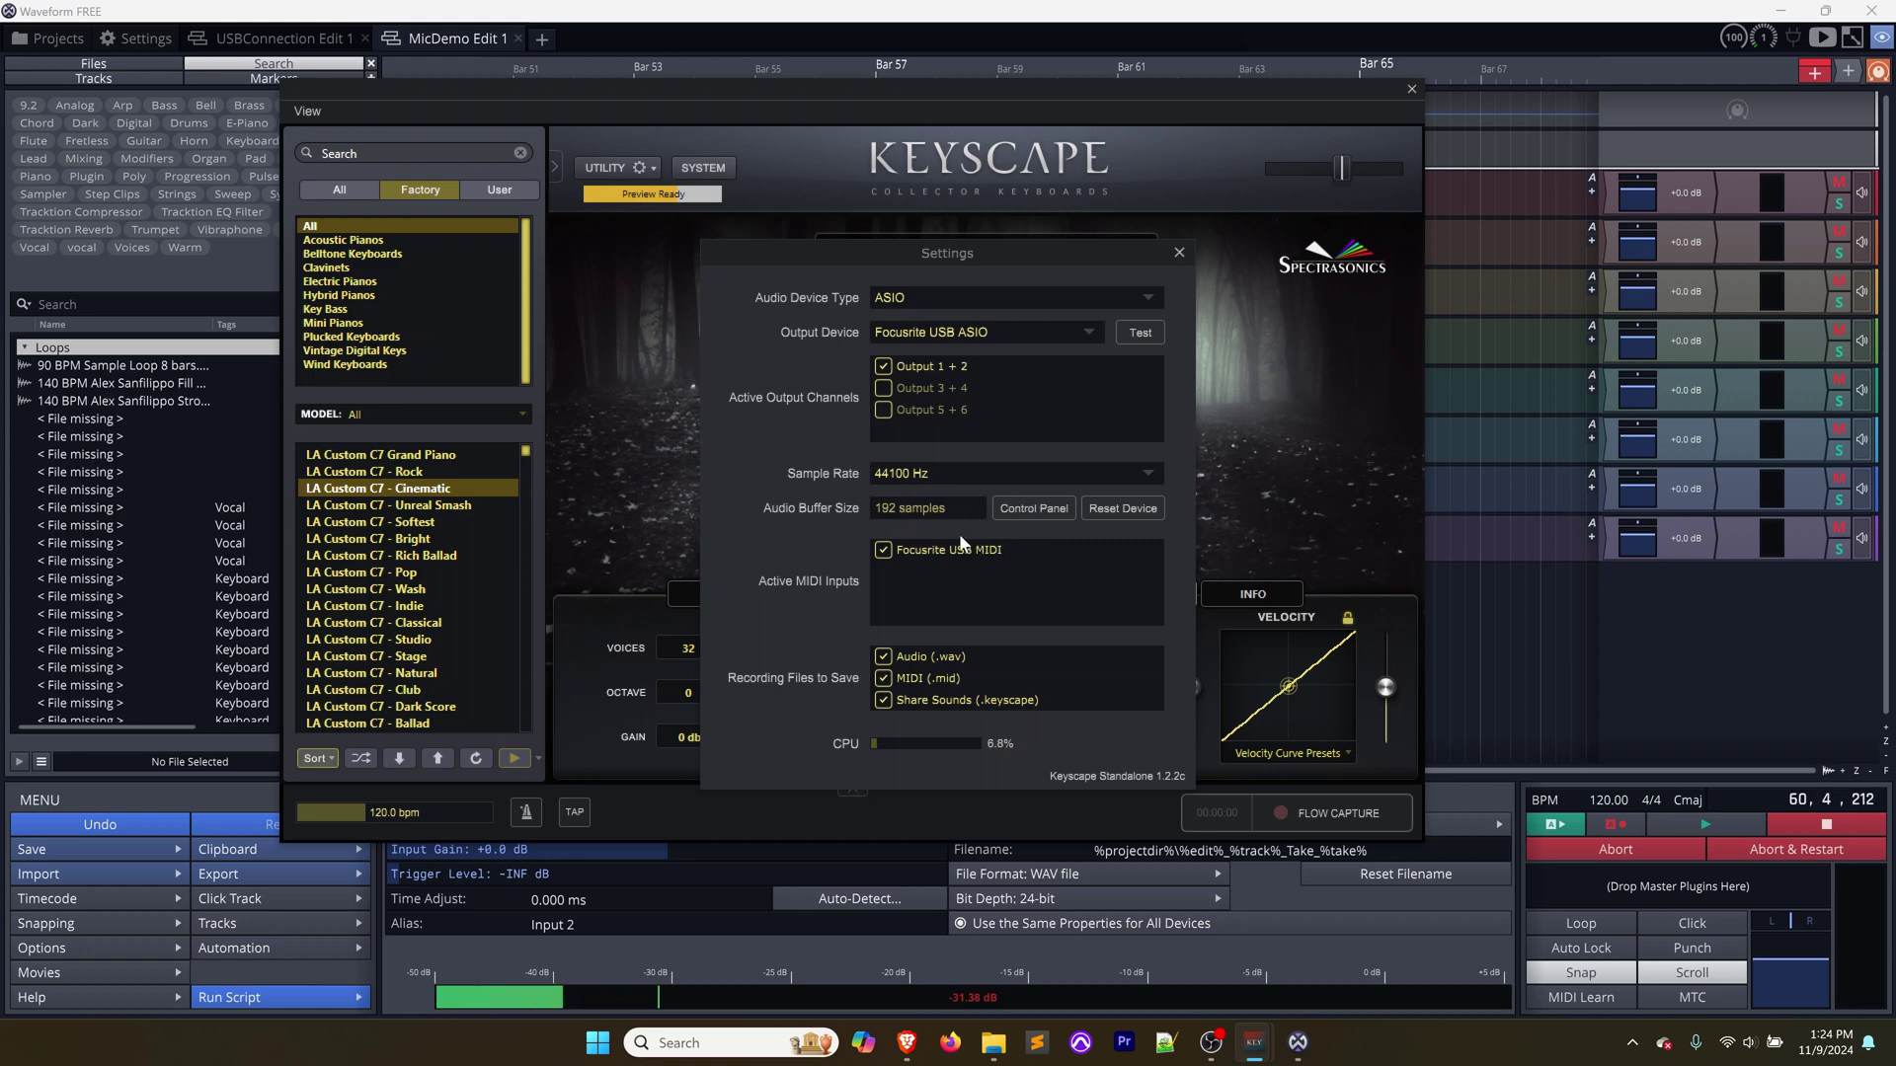
click(1178, 252)
drag(745, 88, 791, 326)
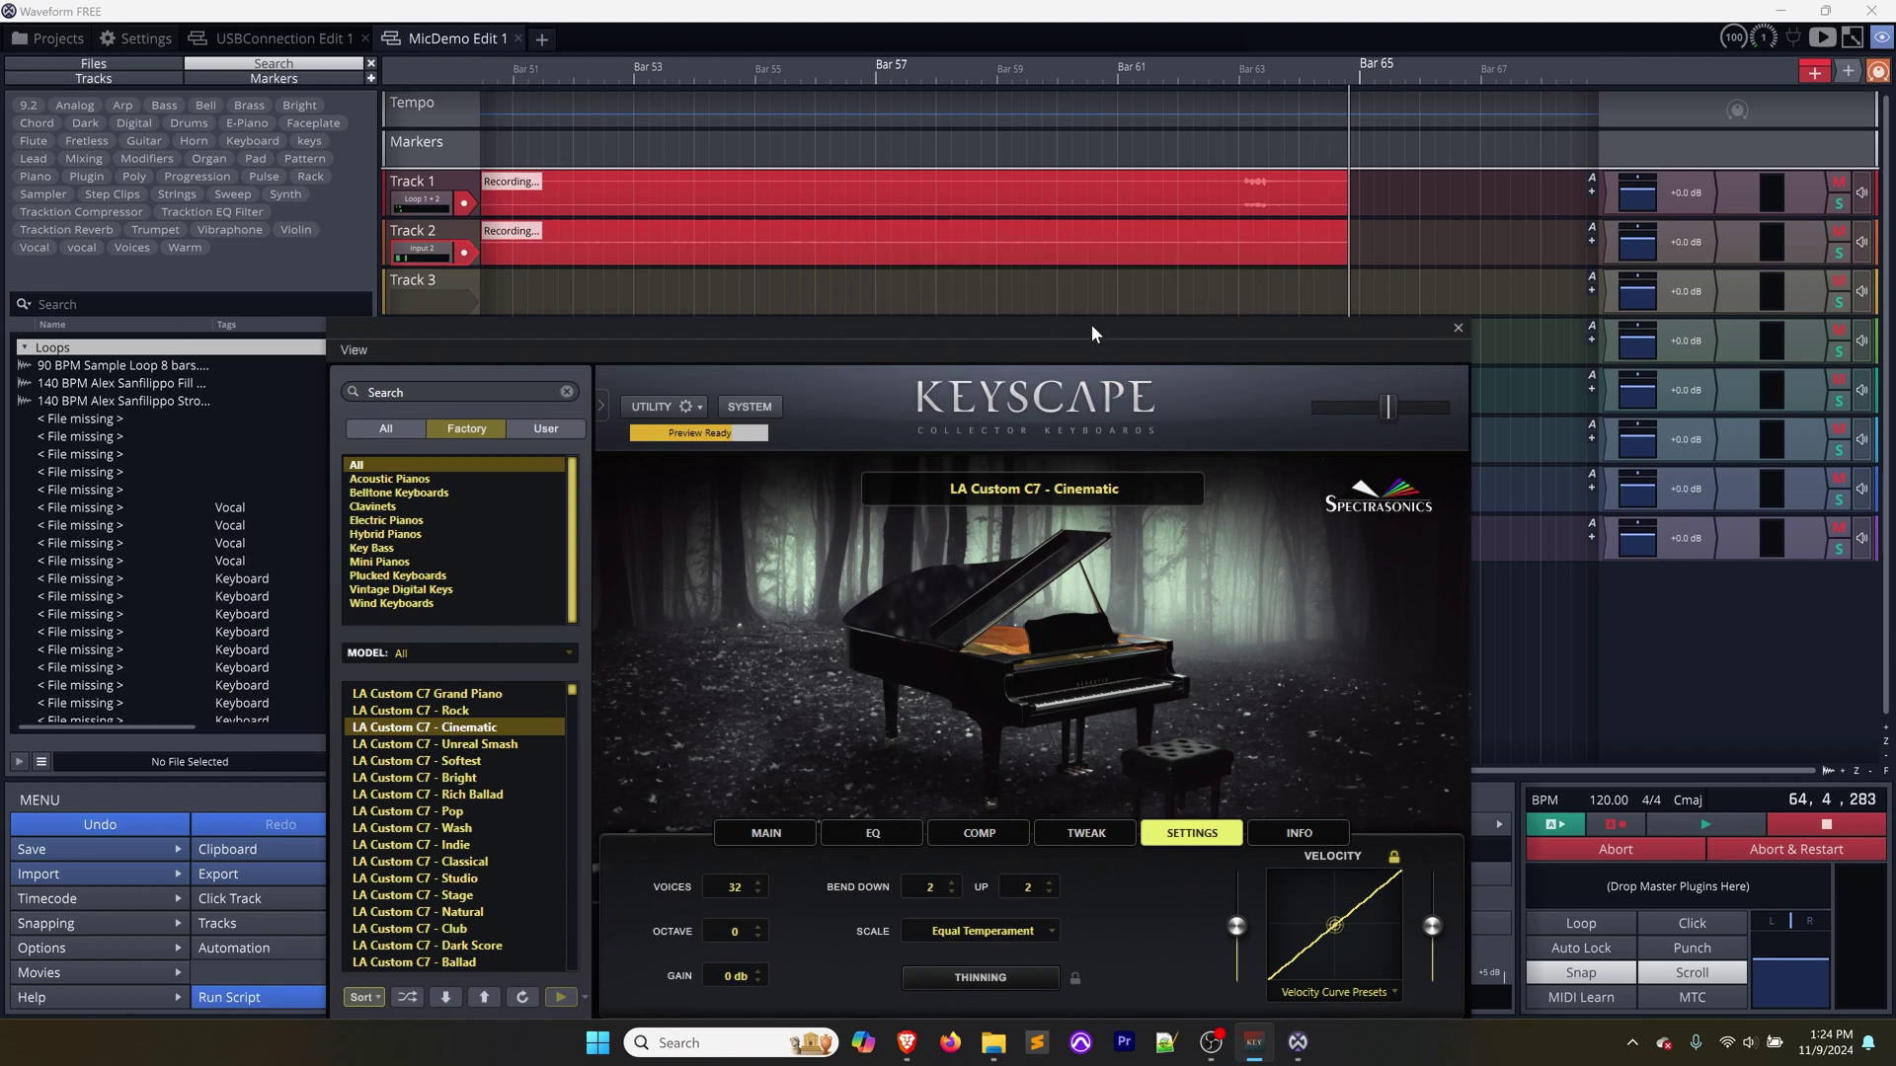
Move the Keyscape window back up and load the LA Custom C7 - Natural patch
drag(1092, 326, 1146, 107)
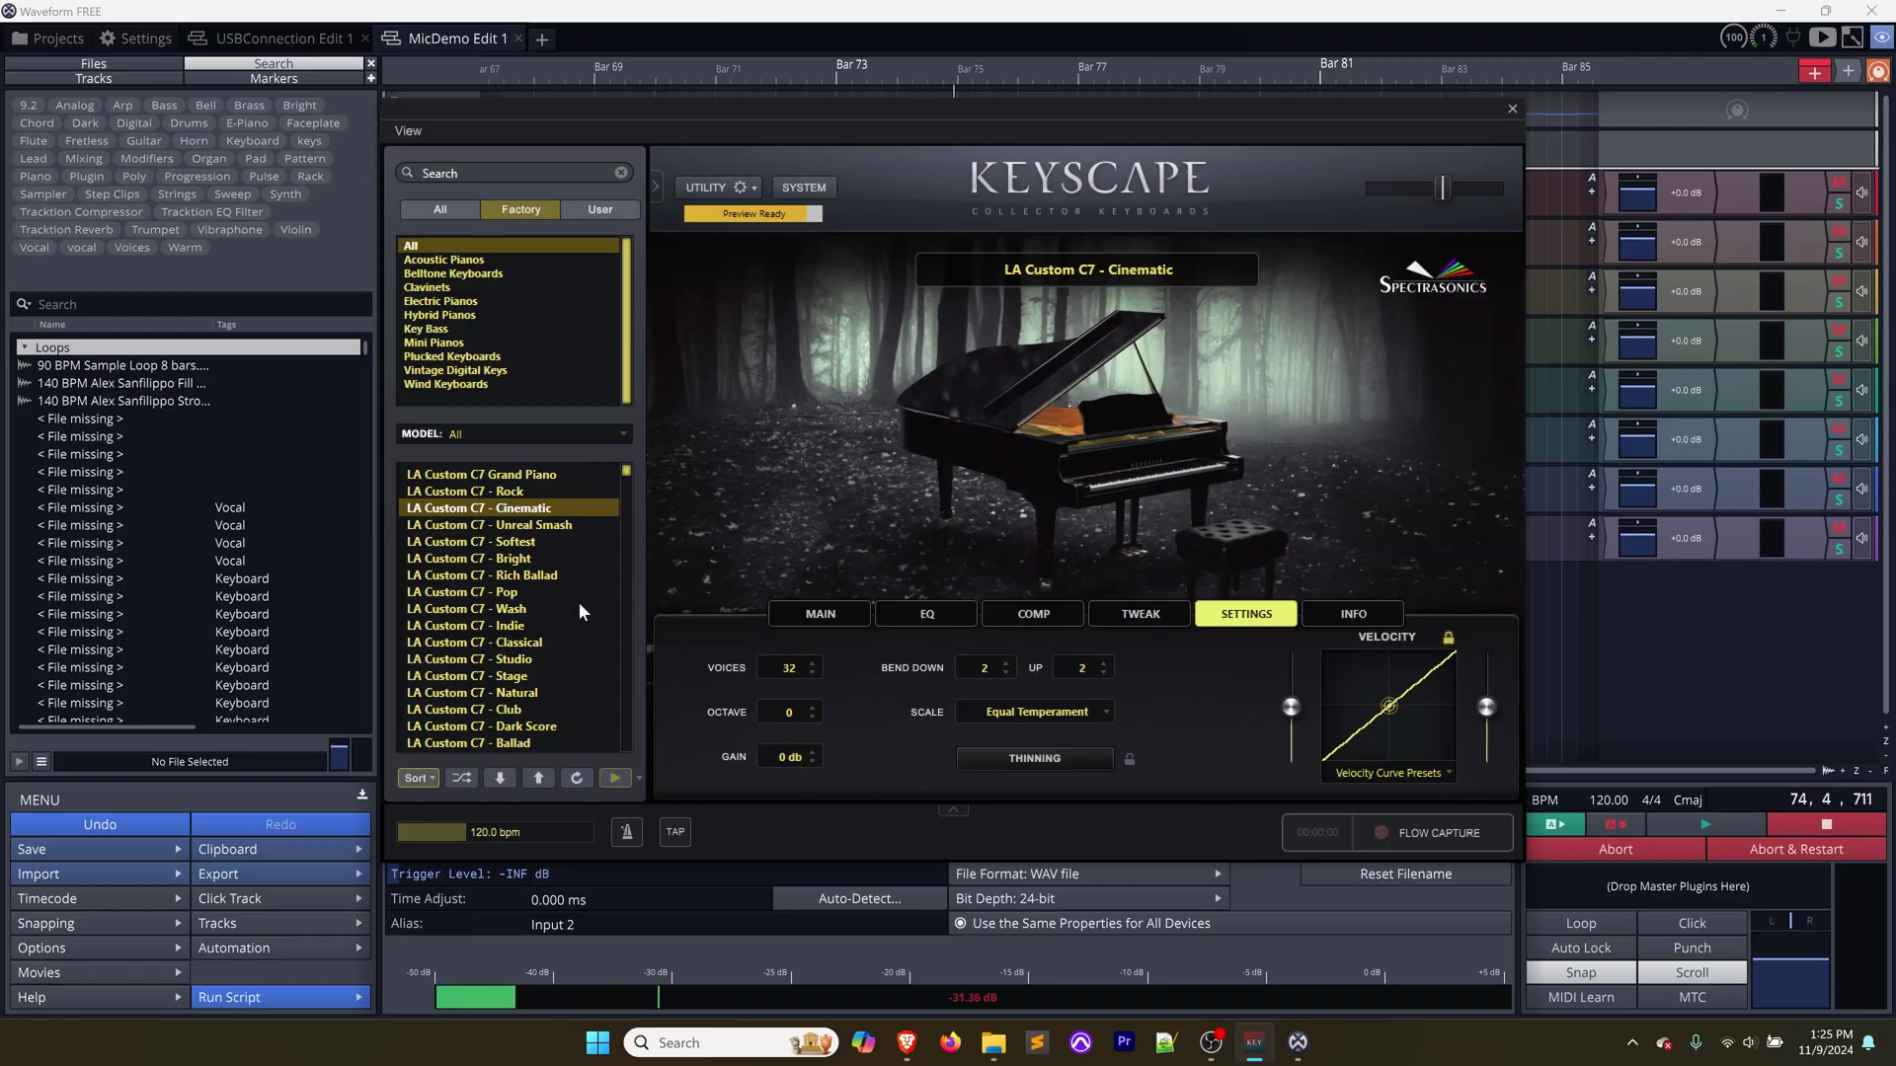
click(513, 694)
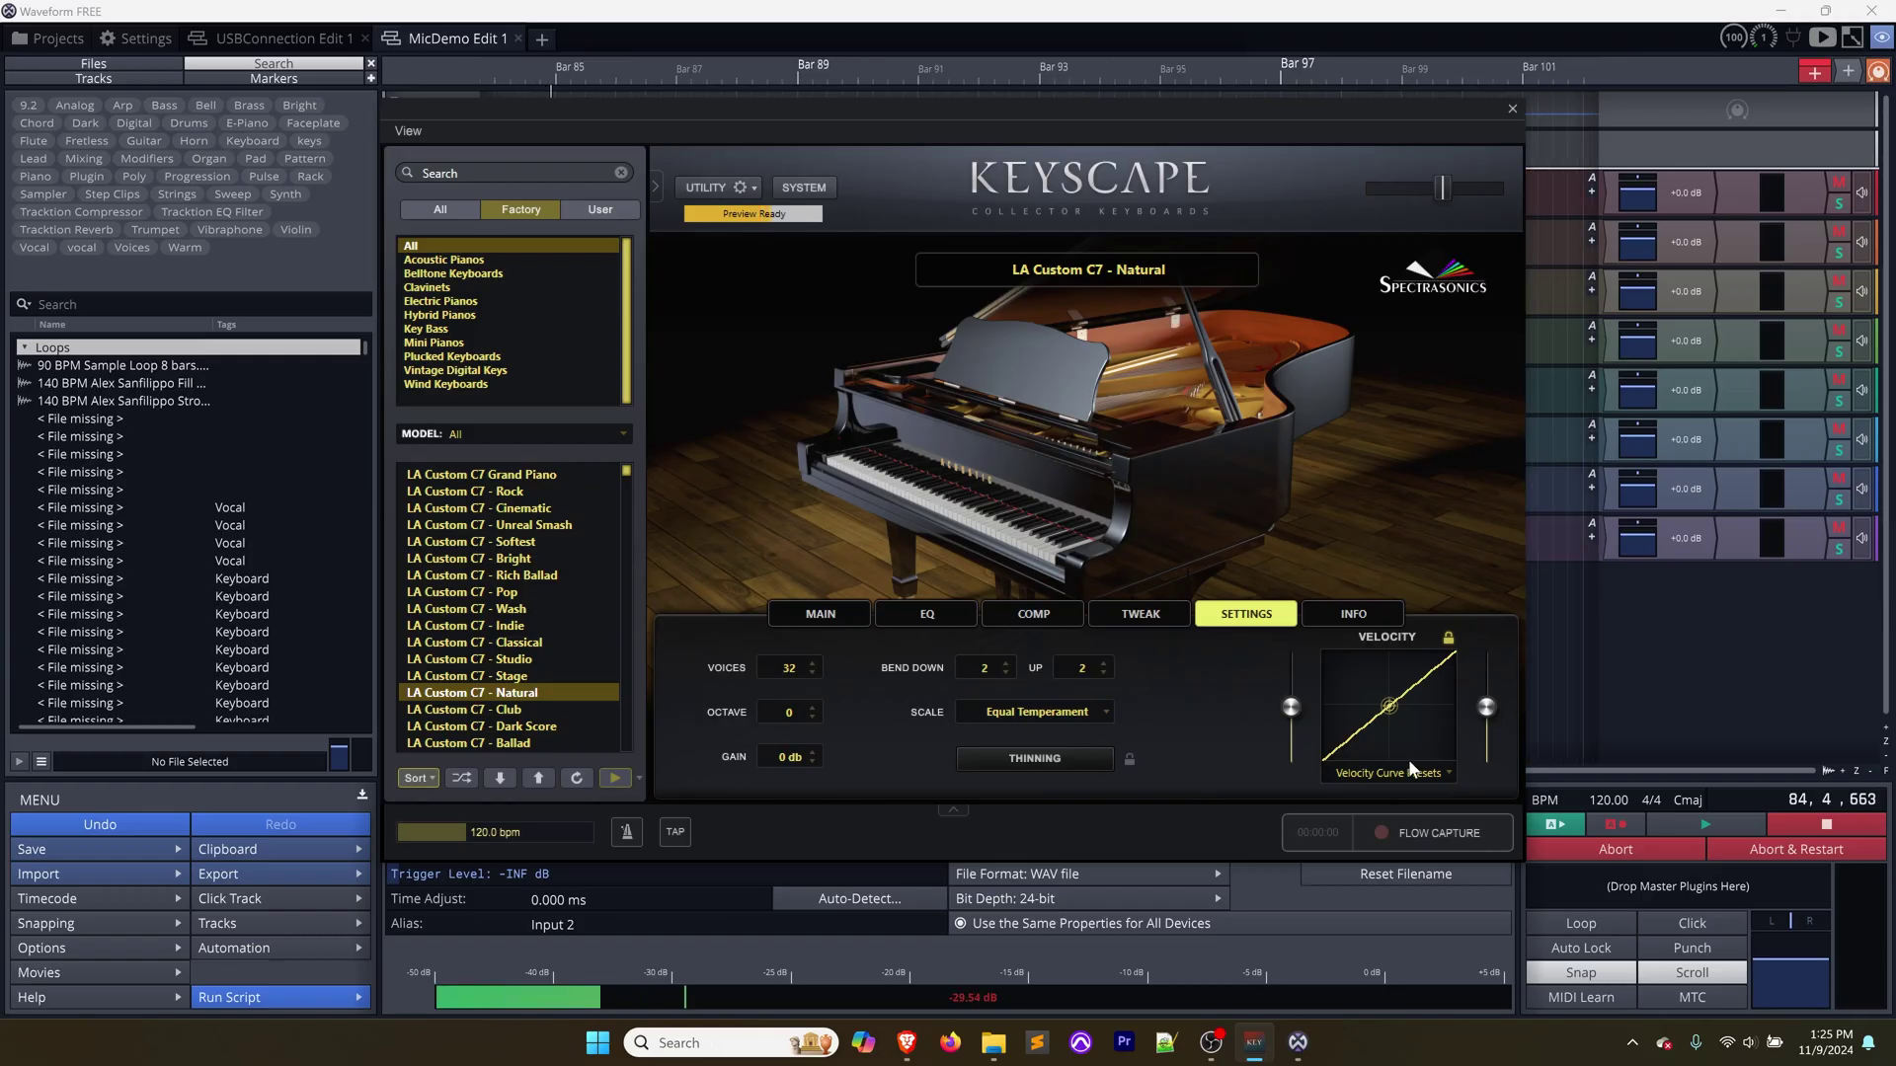
click(1430, 773)
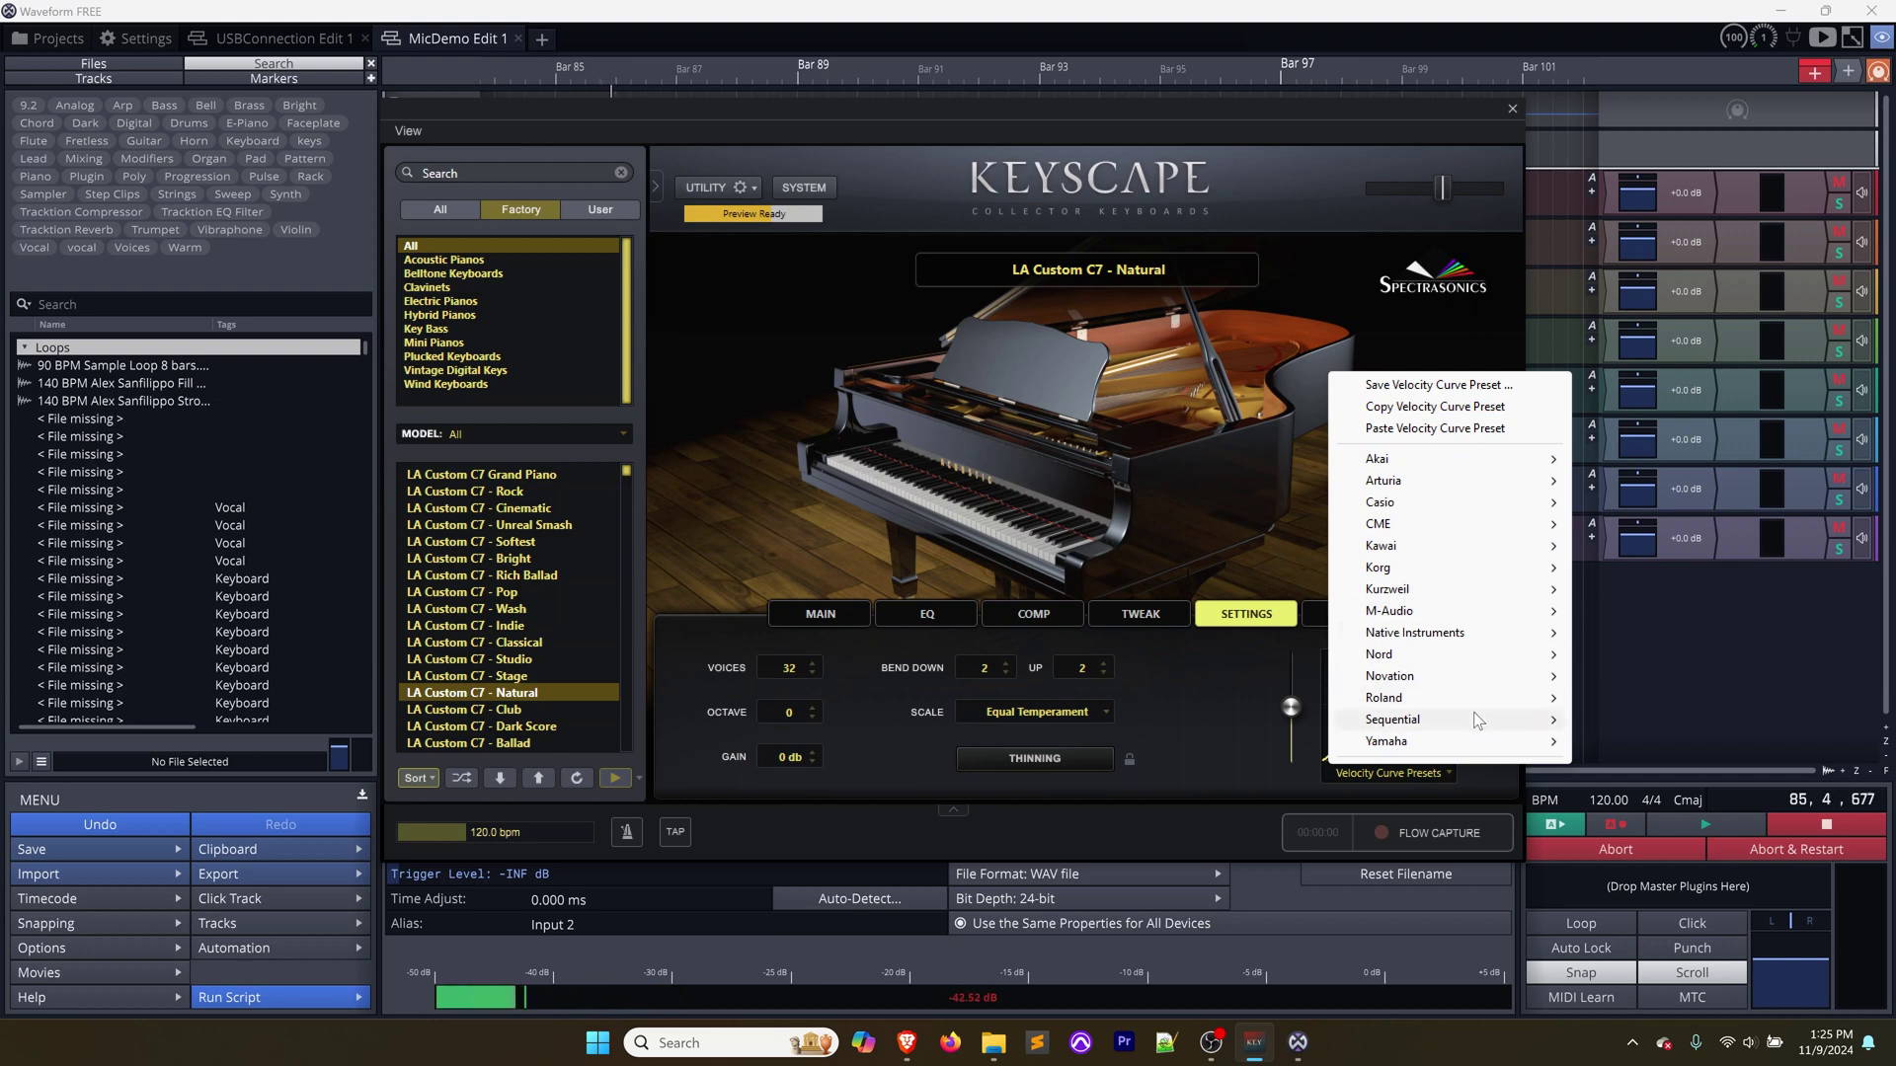
Apply the M-Audio Keystation 88 velocity curve, then switch to the LA Custom C7 Grand Piano patch
mouse_move(1459, 611)
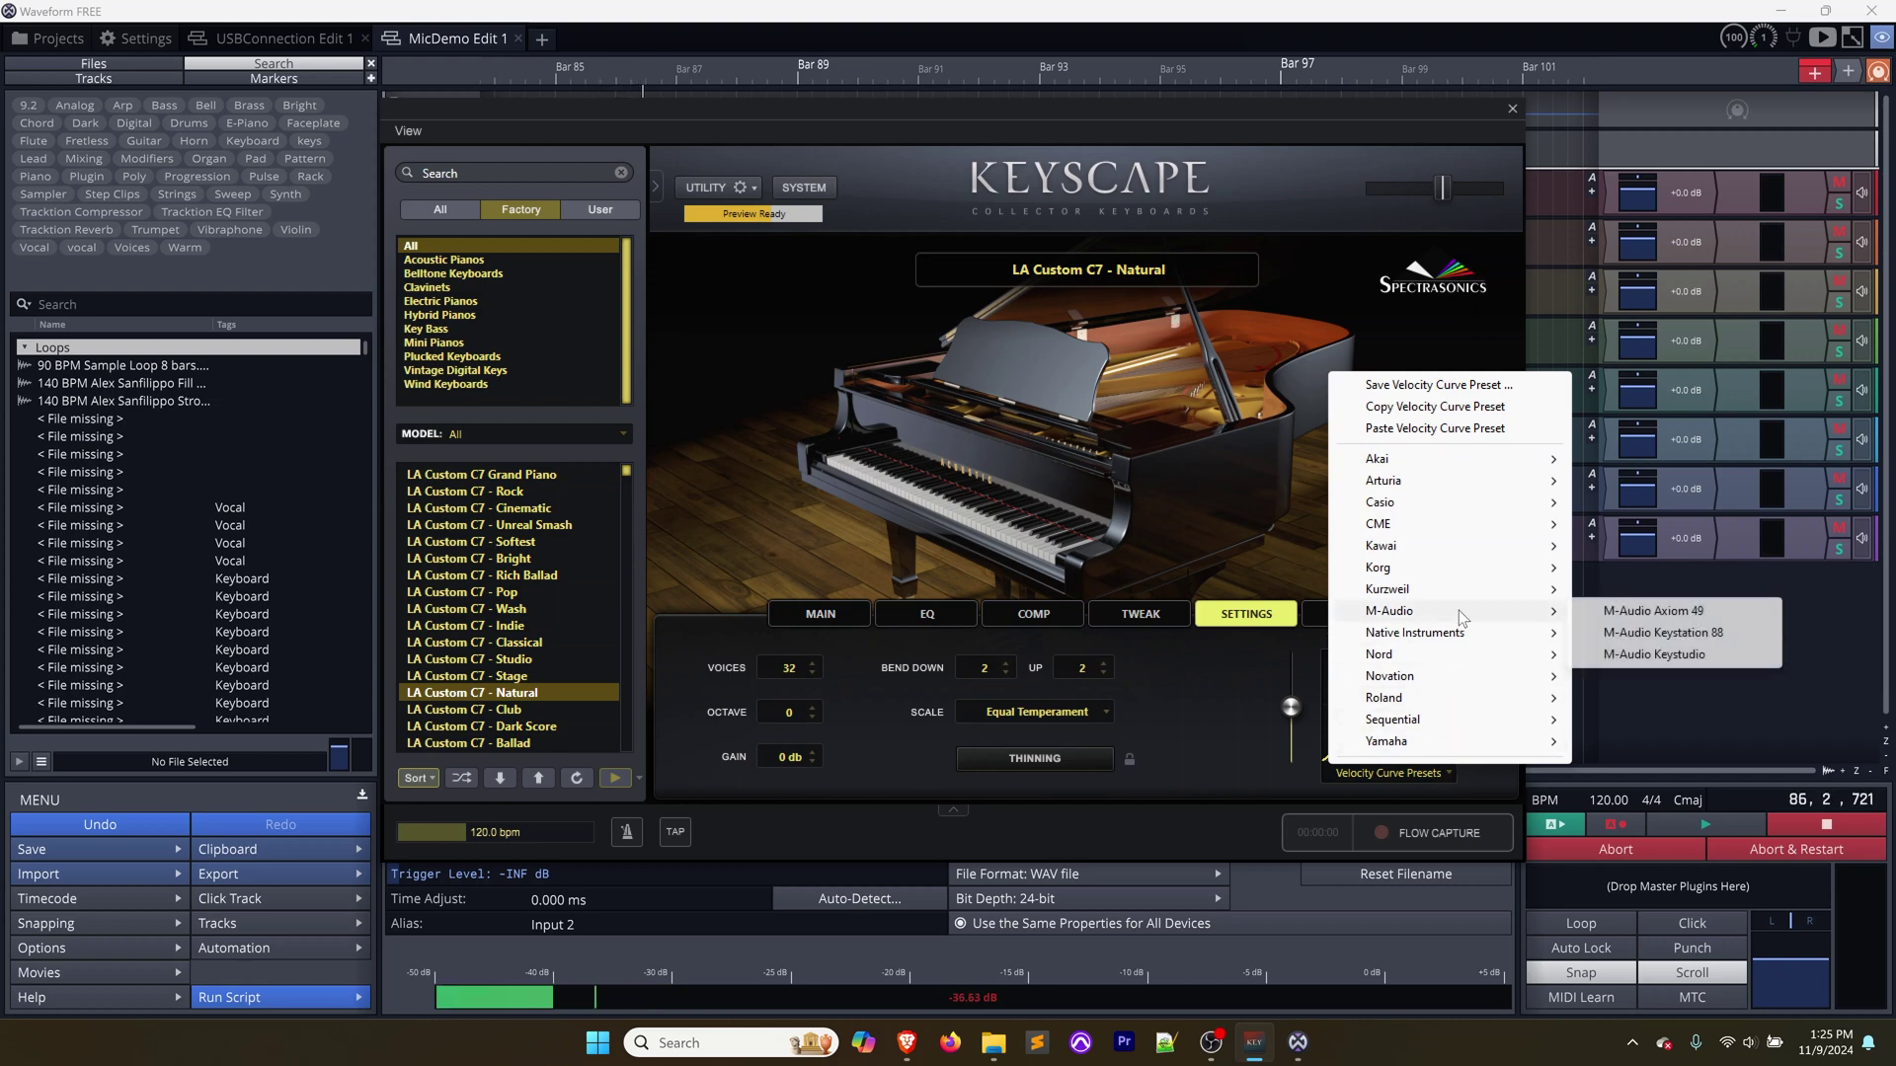
click(1699, 636)
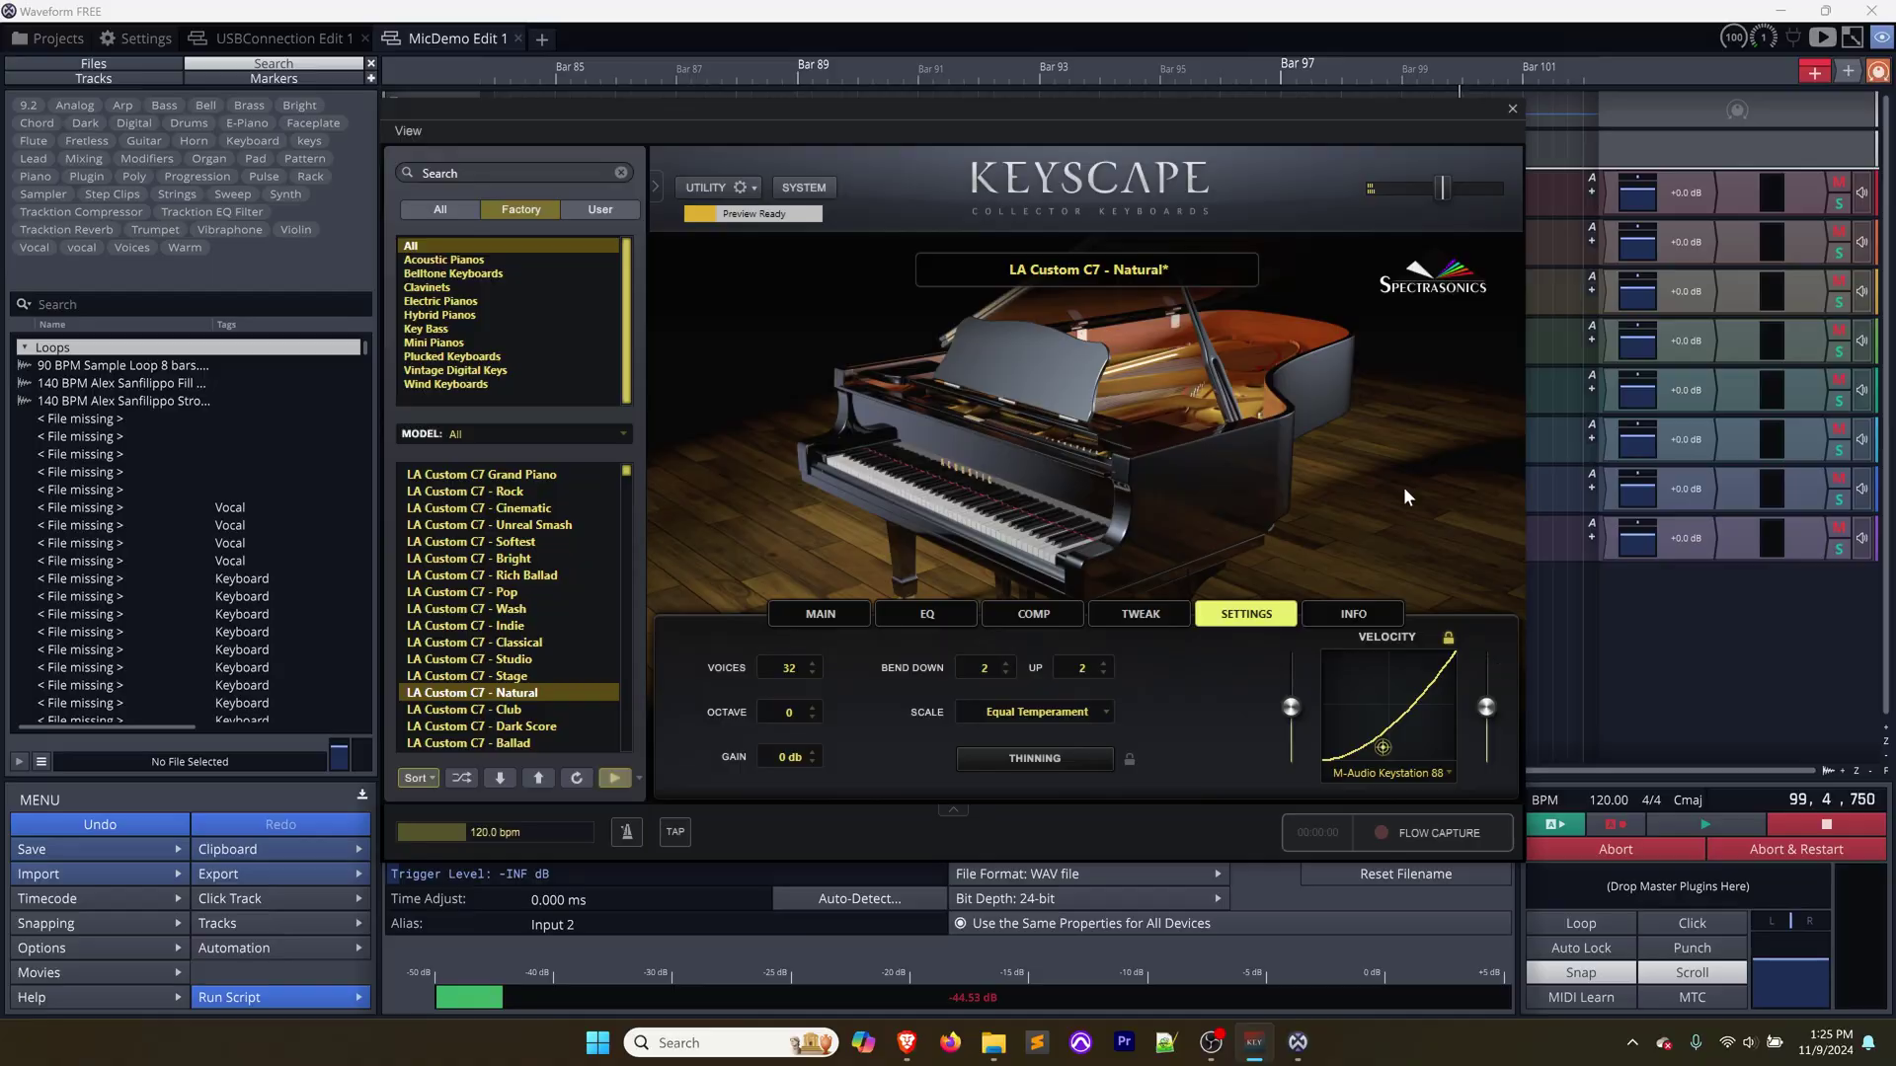
click(524, 474)
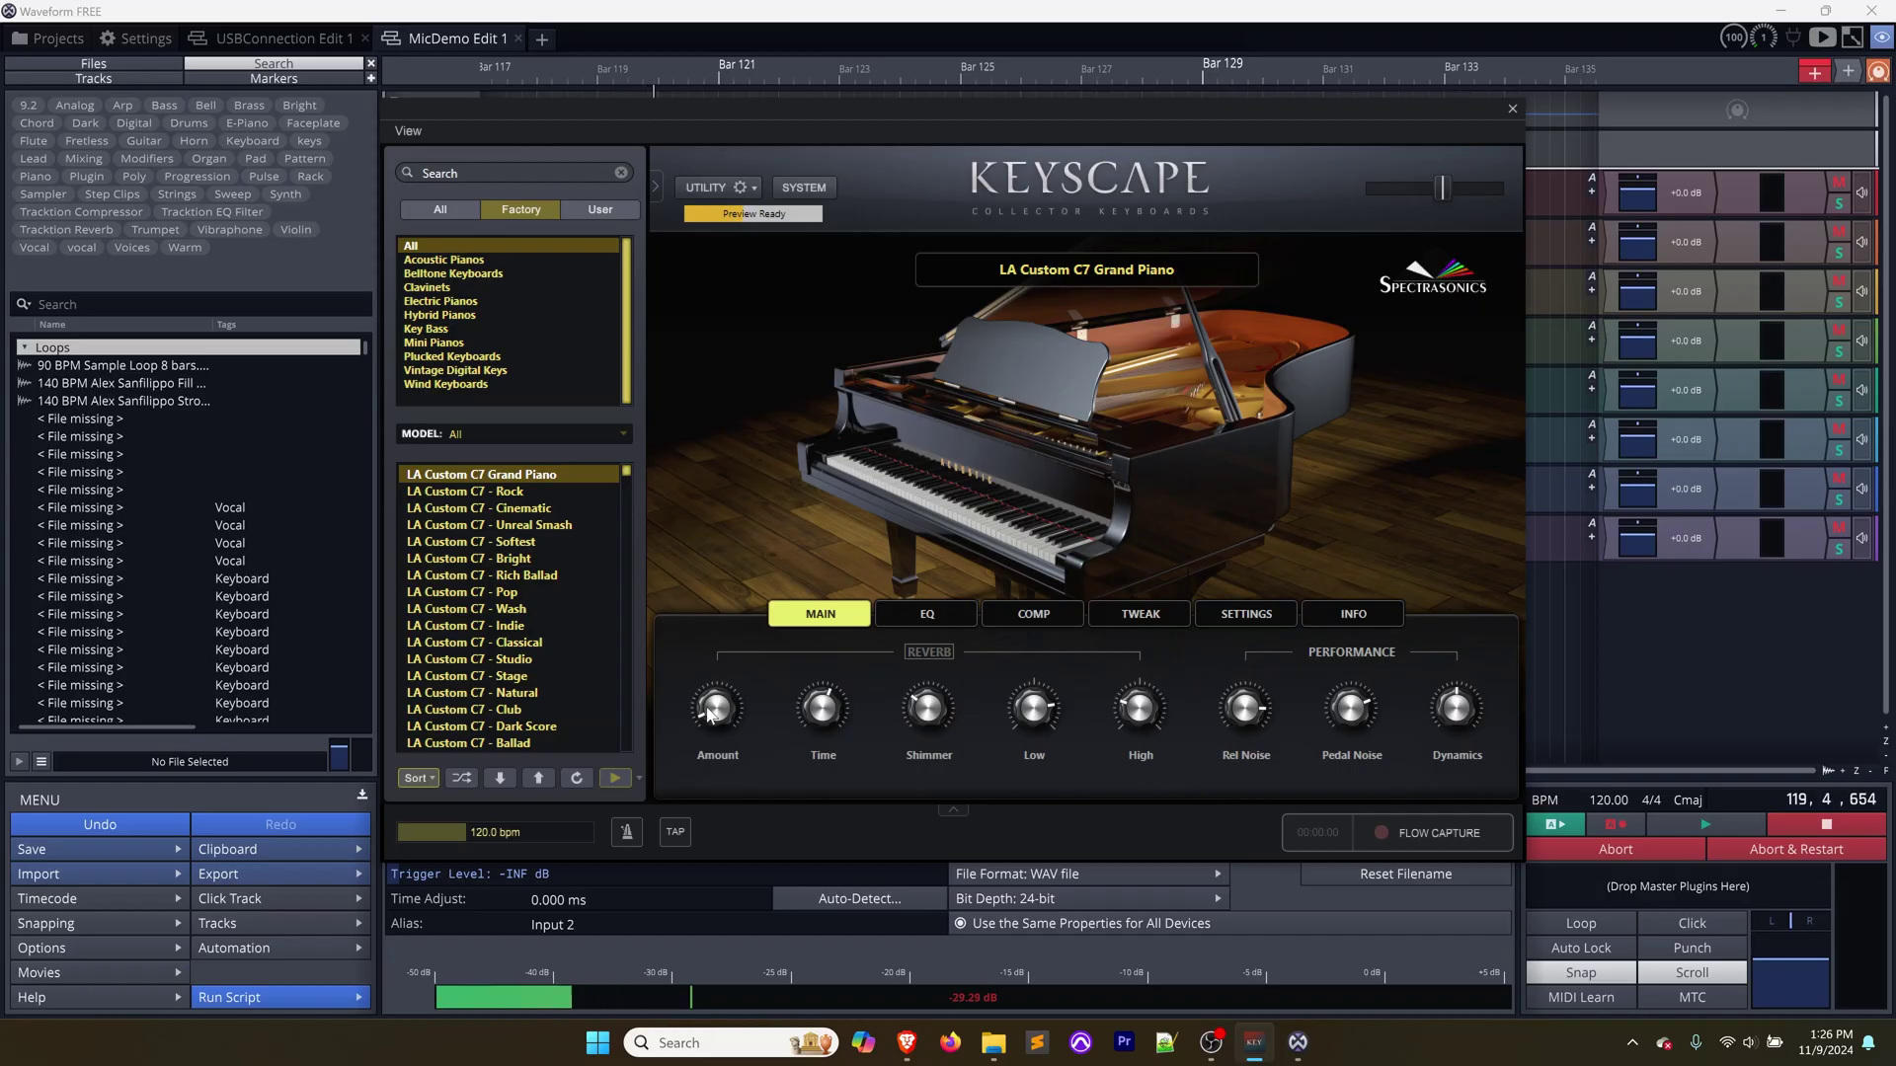
Lower the Grand Piano's reverb Amount to 0.194
drag(709, 715, 713, 623)
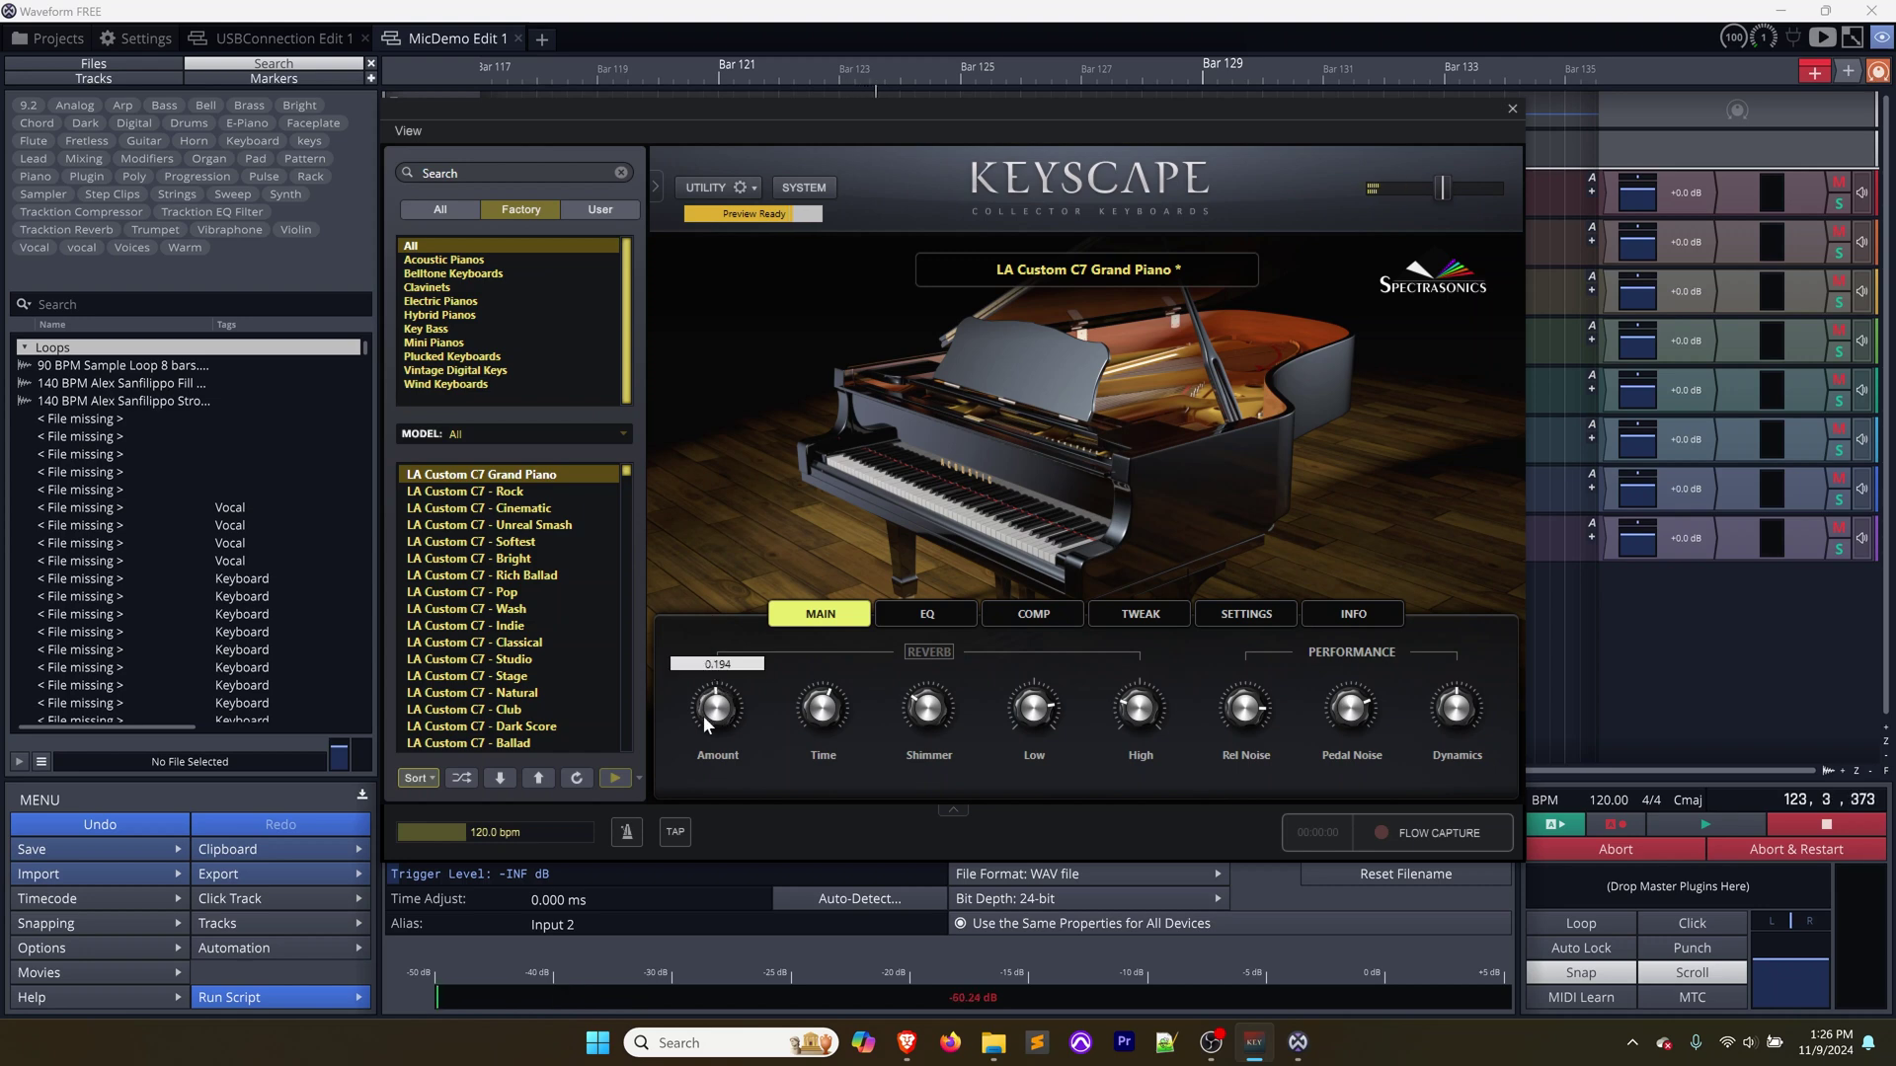
mouse_move(702, 715)
mouse_down()
mouse_move(711, 748)
mouse_move(699, 729)
mouse_up()
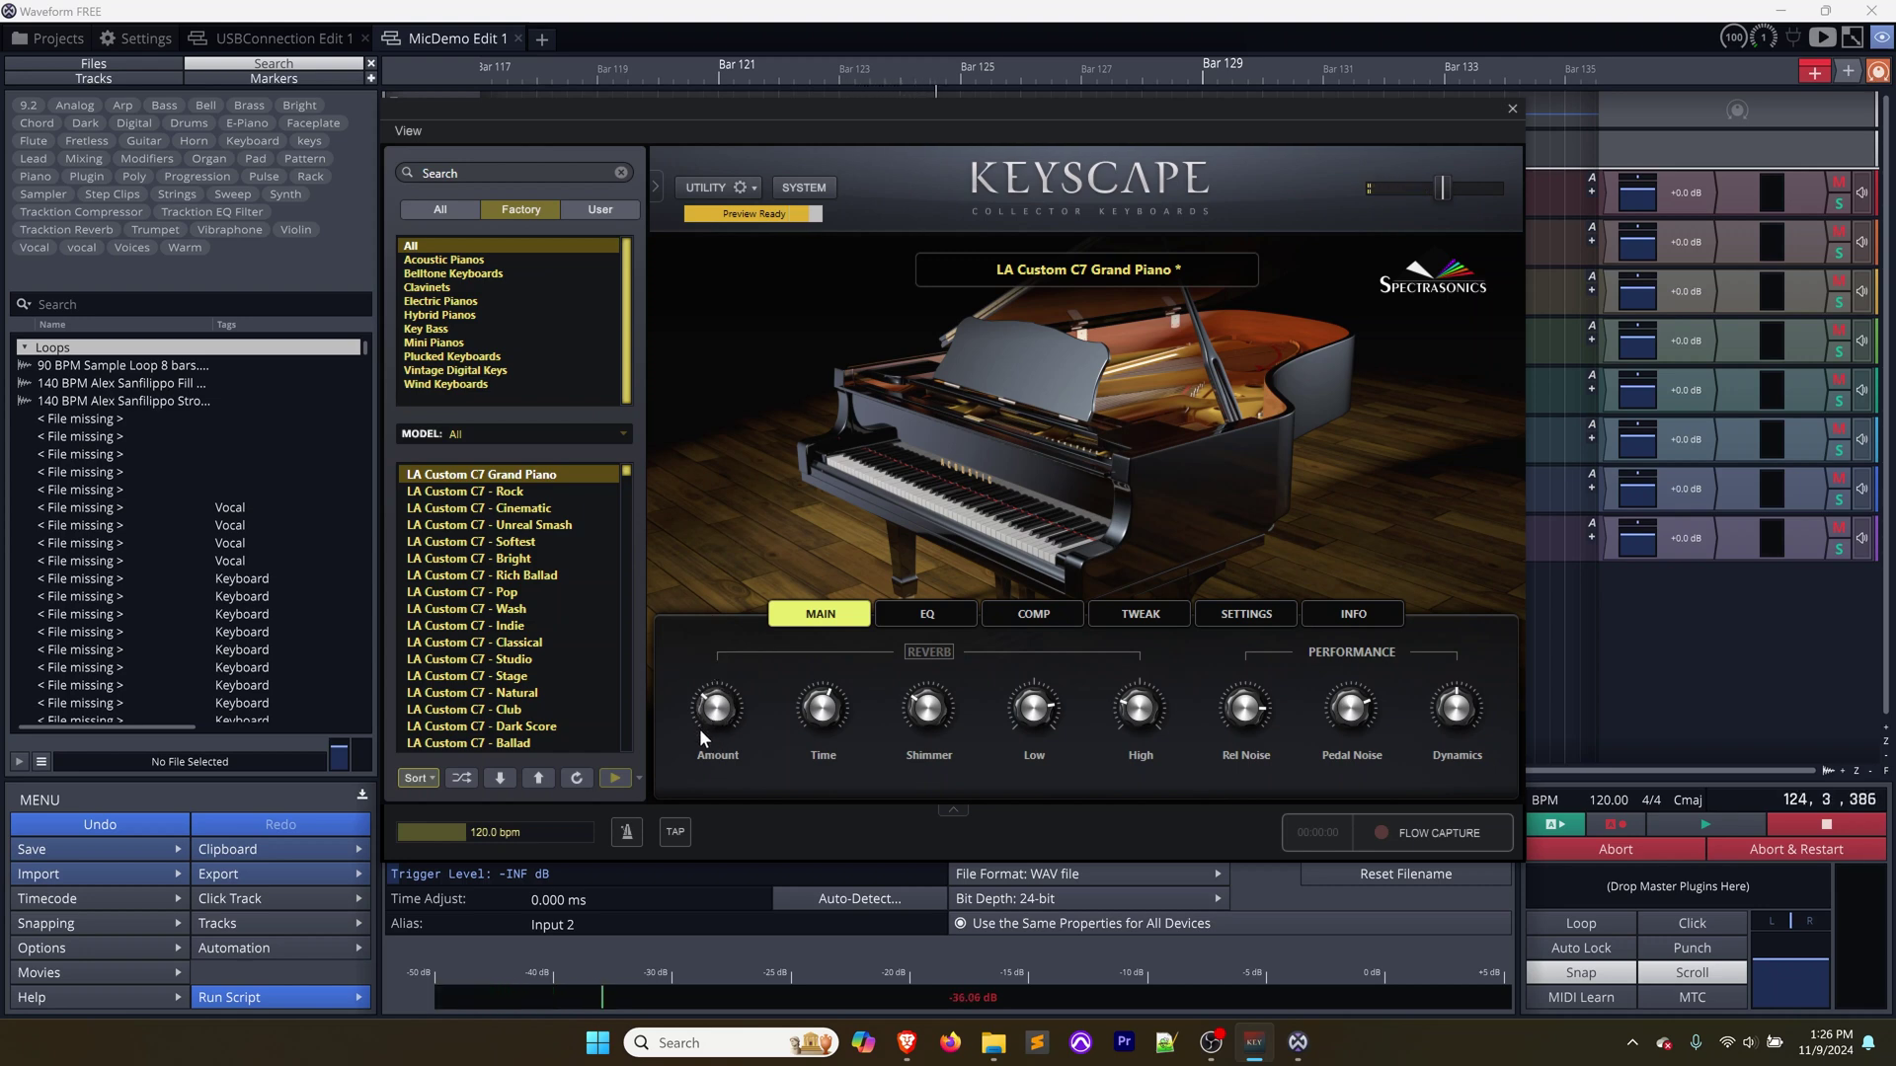